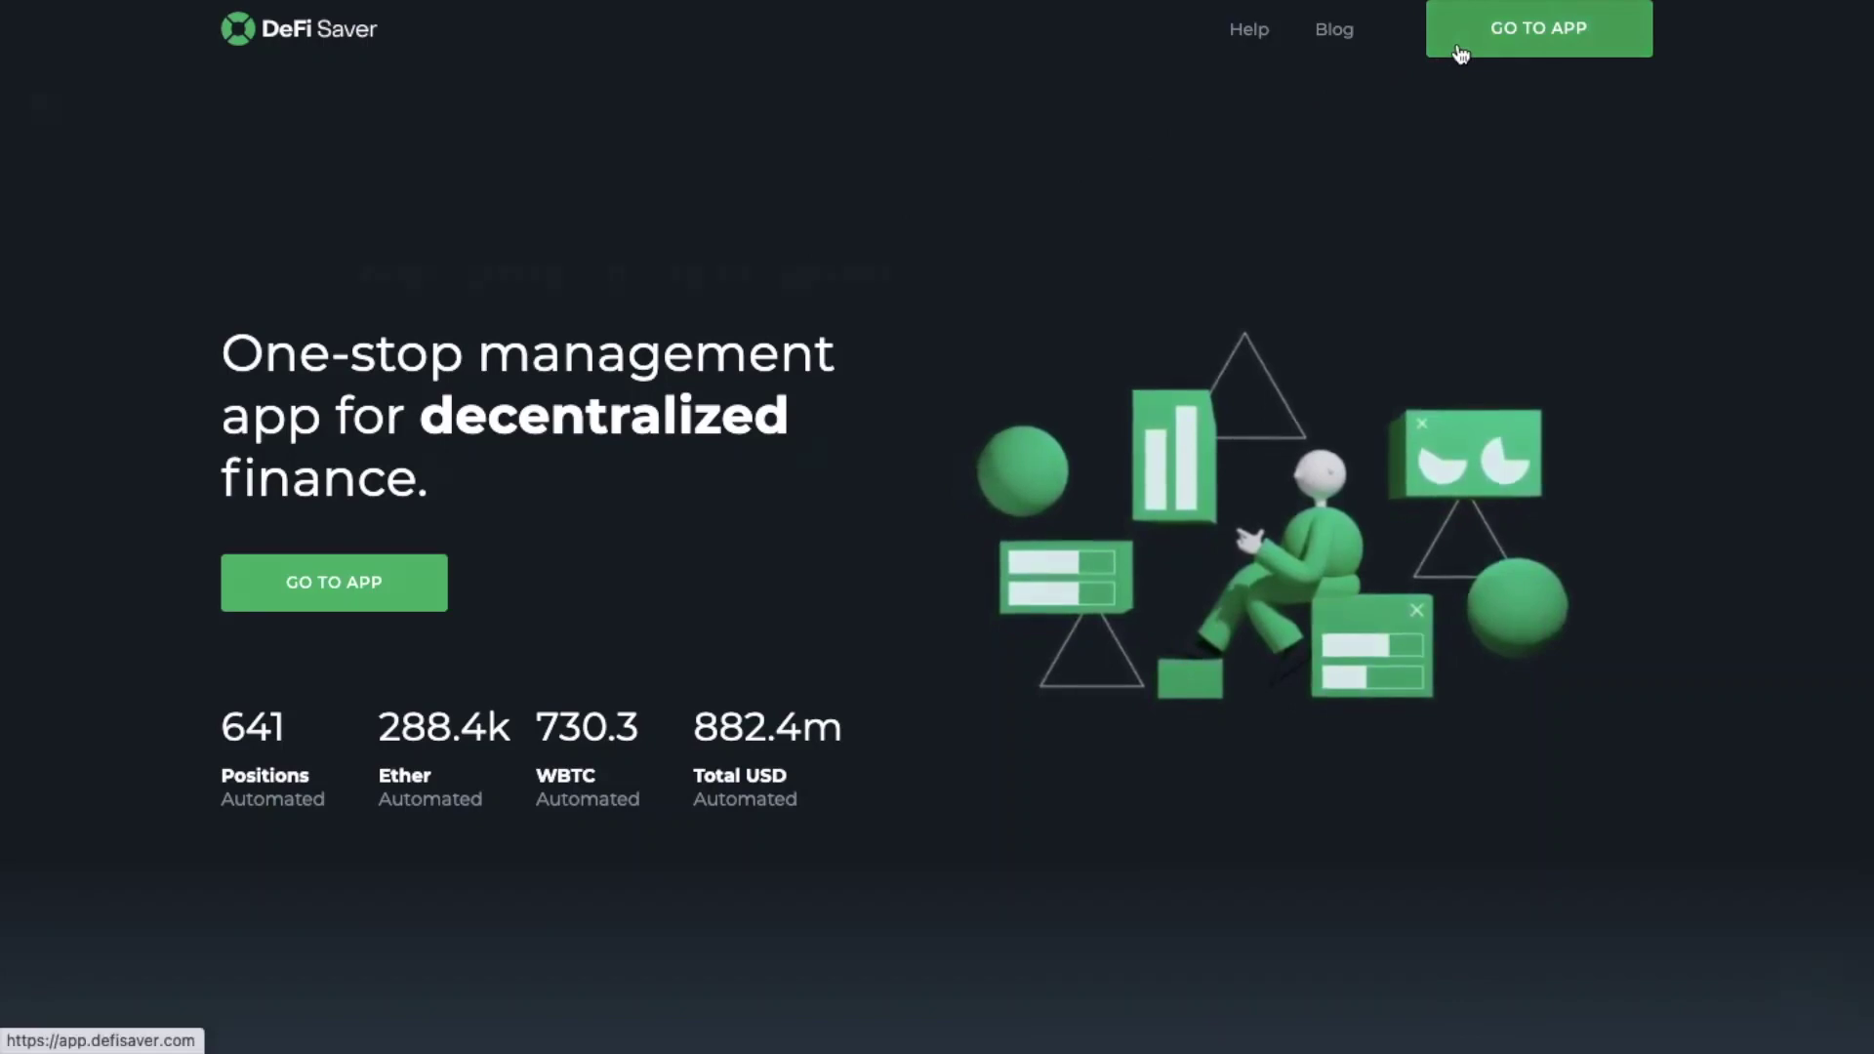
Step: Open the DeFi Saver app and examine the portfolio's token balances and its MakerDAO, Compound and Aave positions
{"action": "left_click", "coordinate": [1461, 54]}
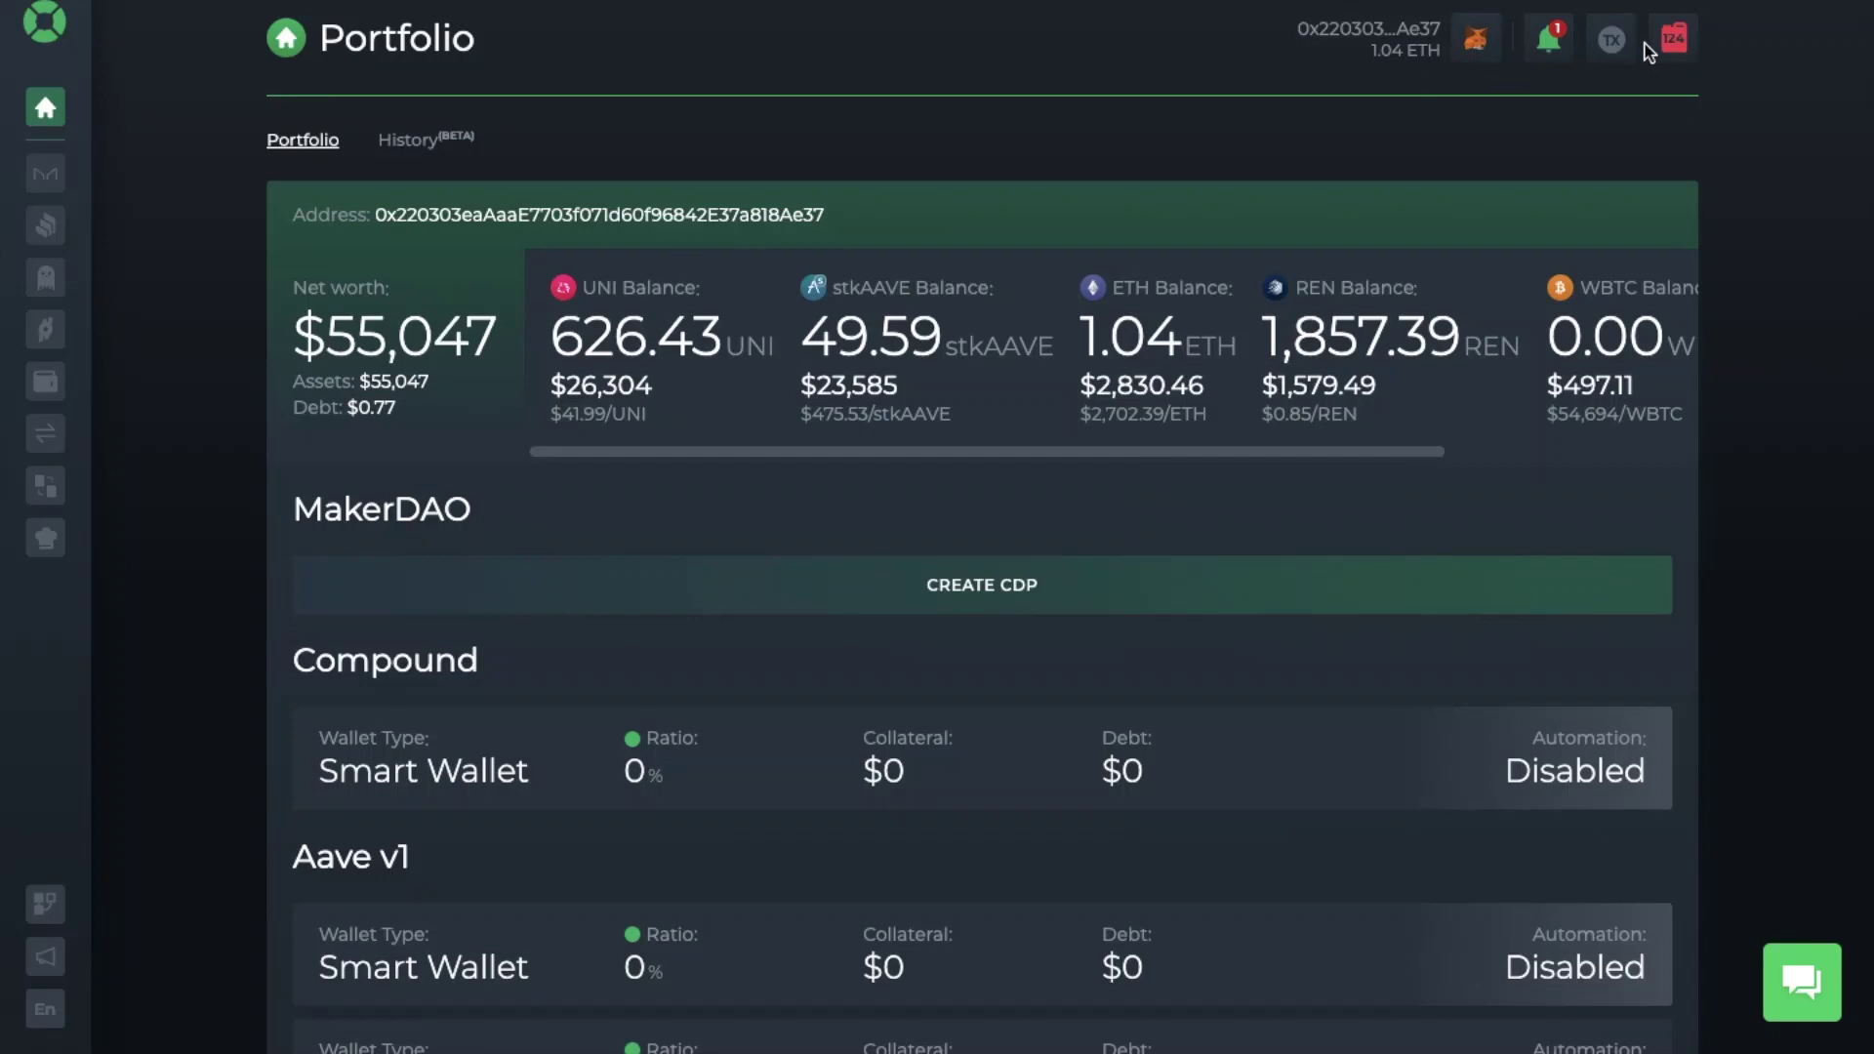
{"action": "left_click", "coordinate": [1675, 48]}
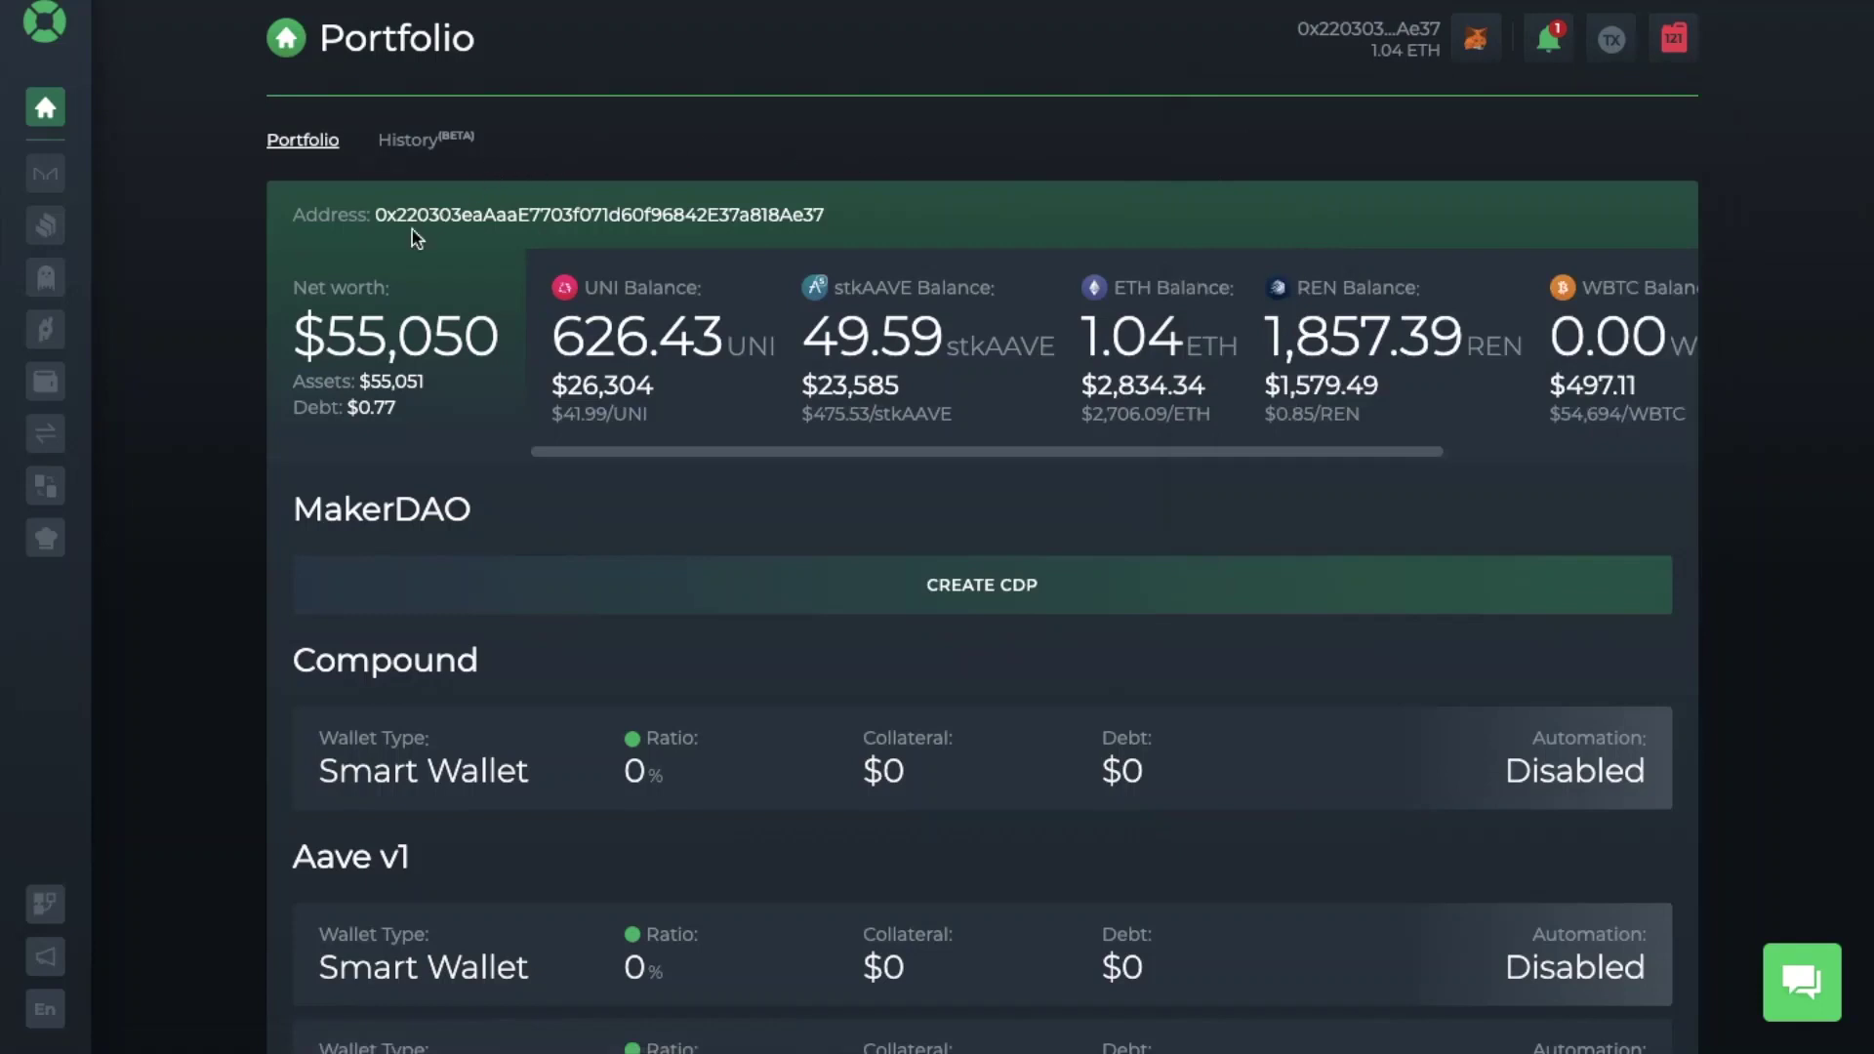
{"action": "mouse_move", "coordinate": [308, 341]}
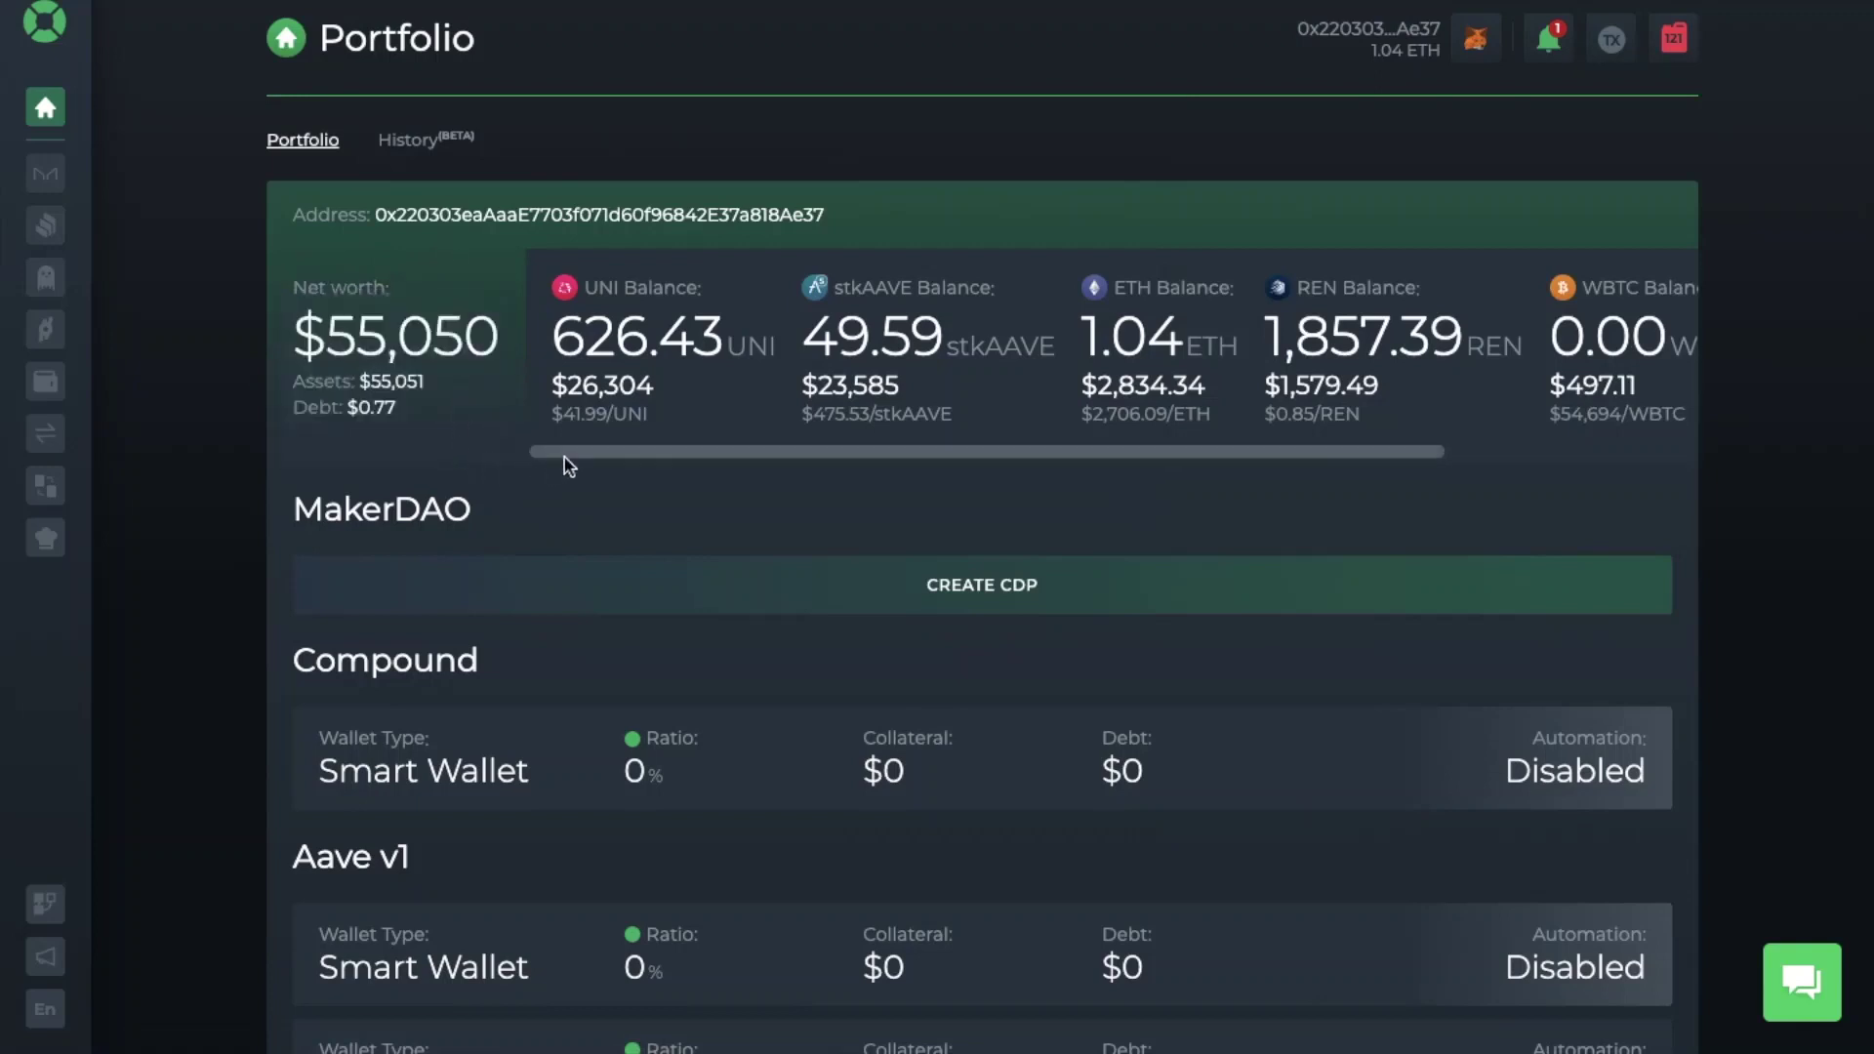
{"action": "left_click_drag", "start_coordinate": [571, 463], "coordinate": [488, 491]}
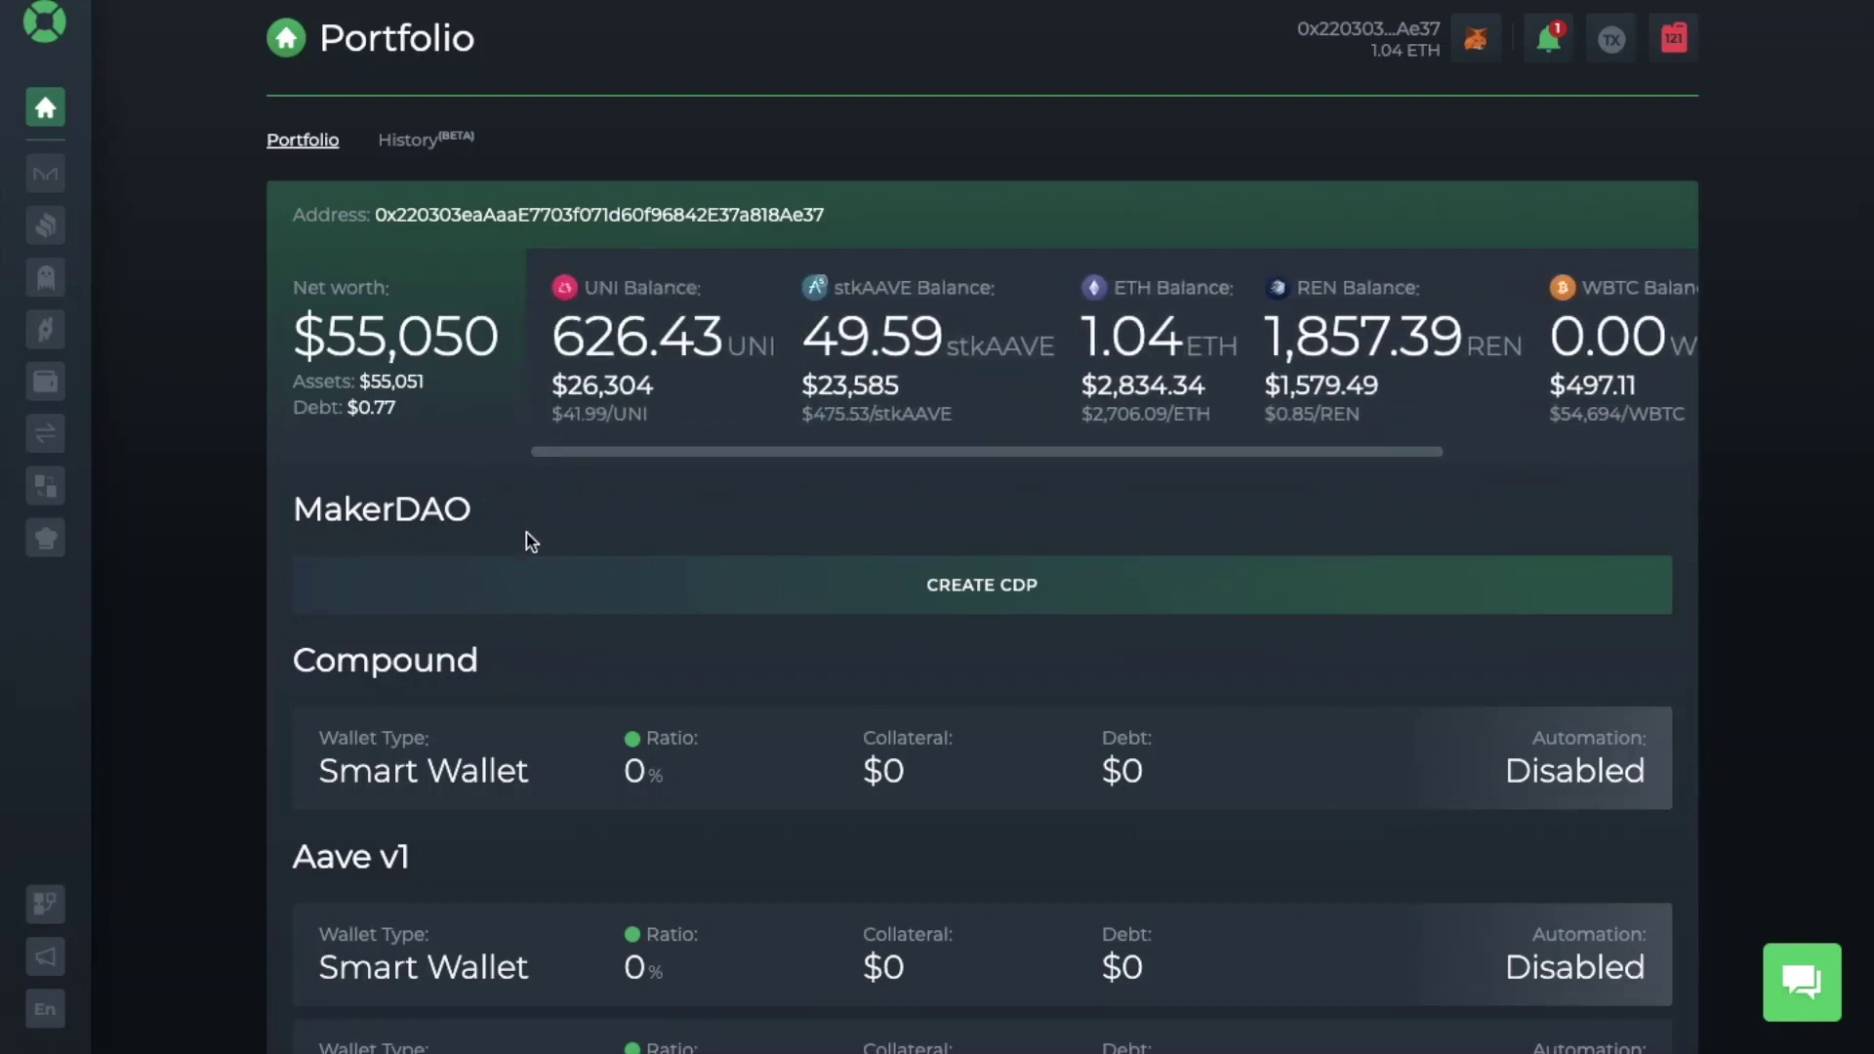
{"action": "scroll", "coordinate": [530, 543], "scroll_direction": "down", "scroll_amount": 2}
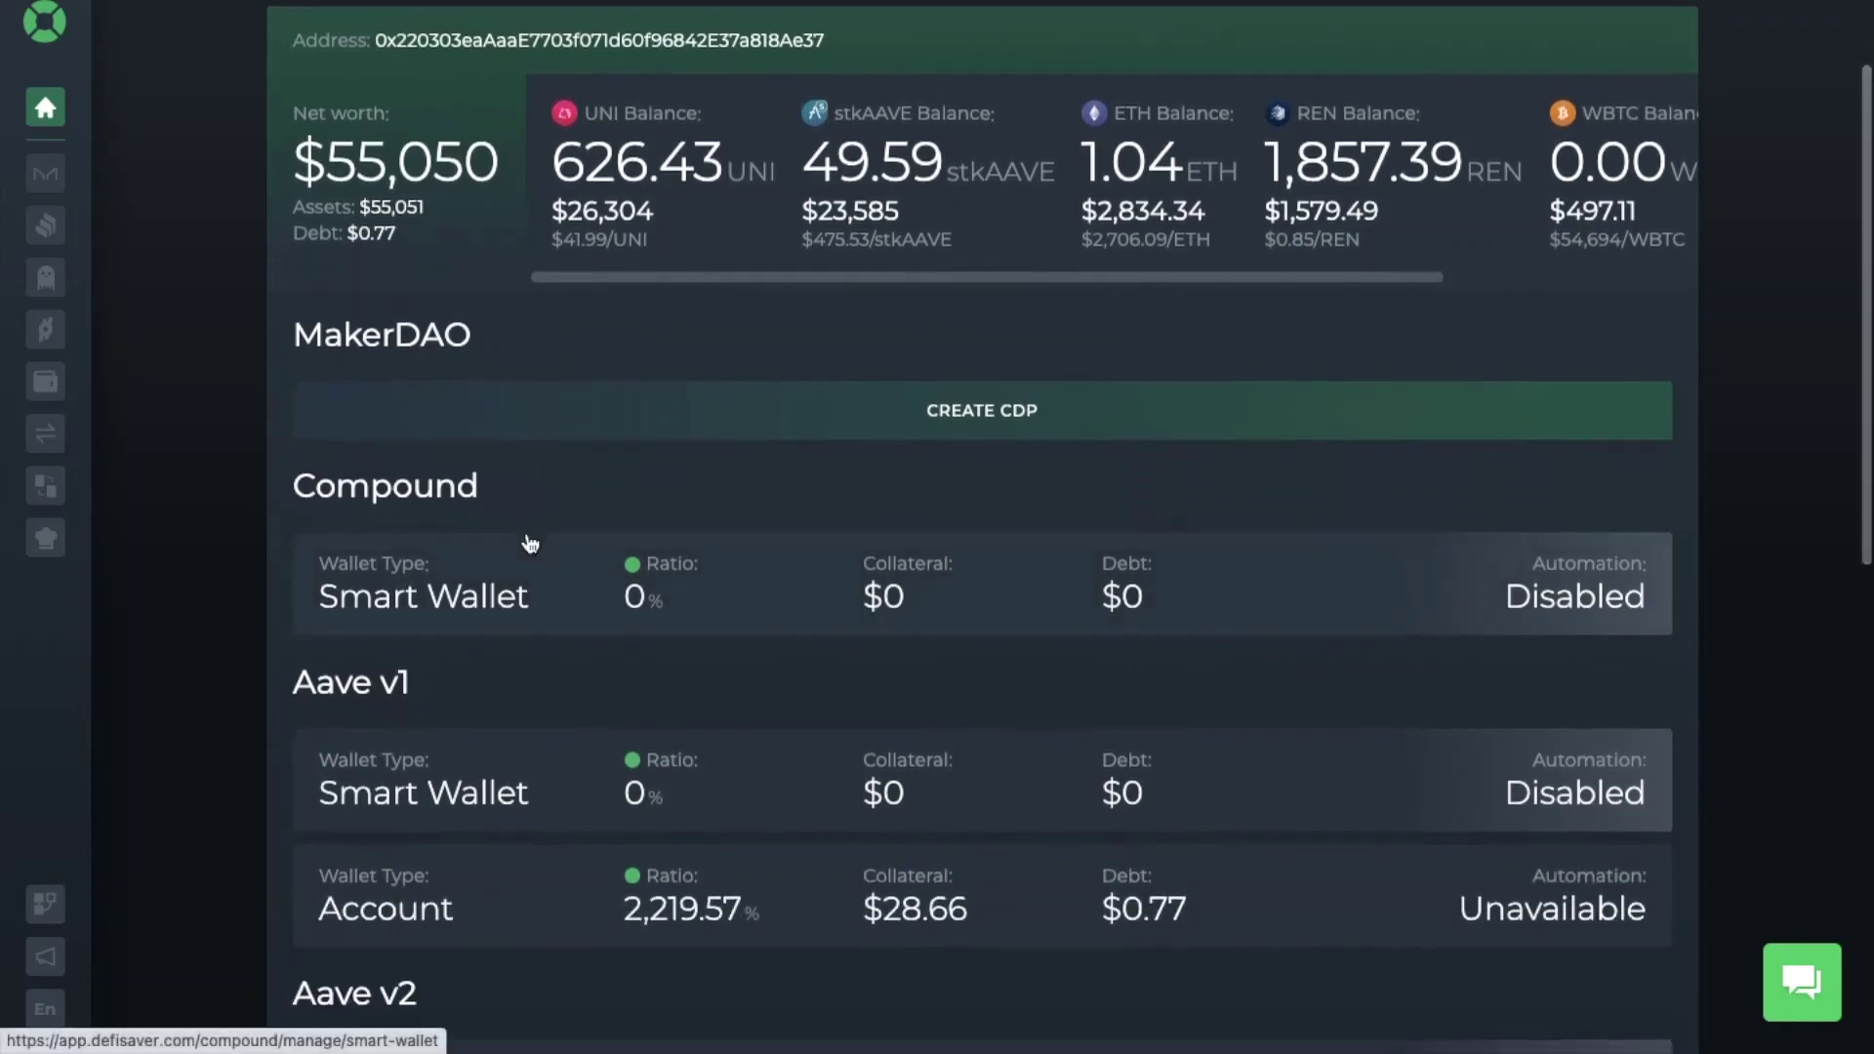
{"action": "scroll", "coordinate": [530, 543], "scroll_direction": "down", "scroll_amount": 2}
{"action": "scroll", "coordinate": [530, 542], "scroll_direction": "down", "scroll_amount": 1}
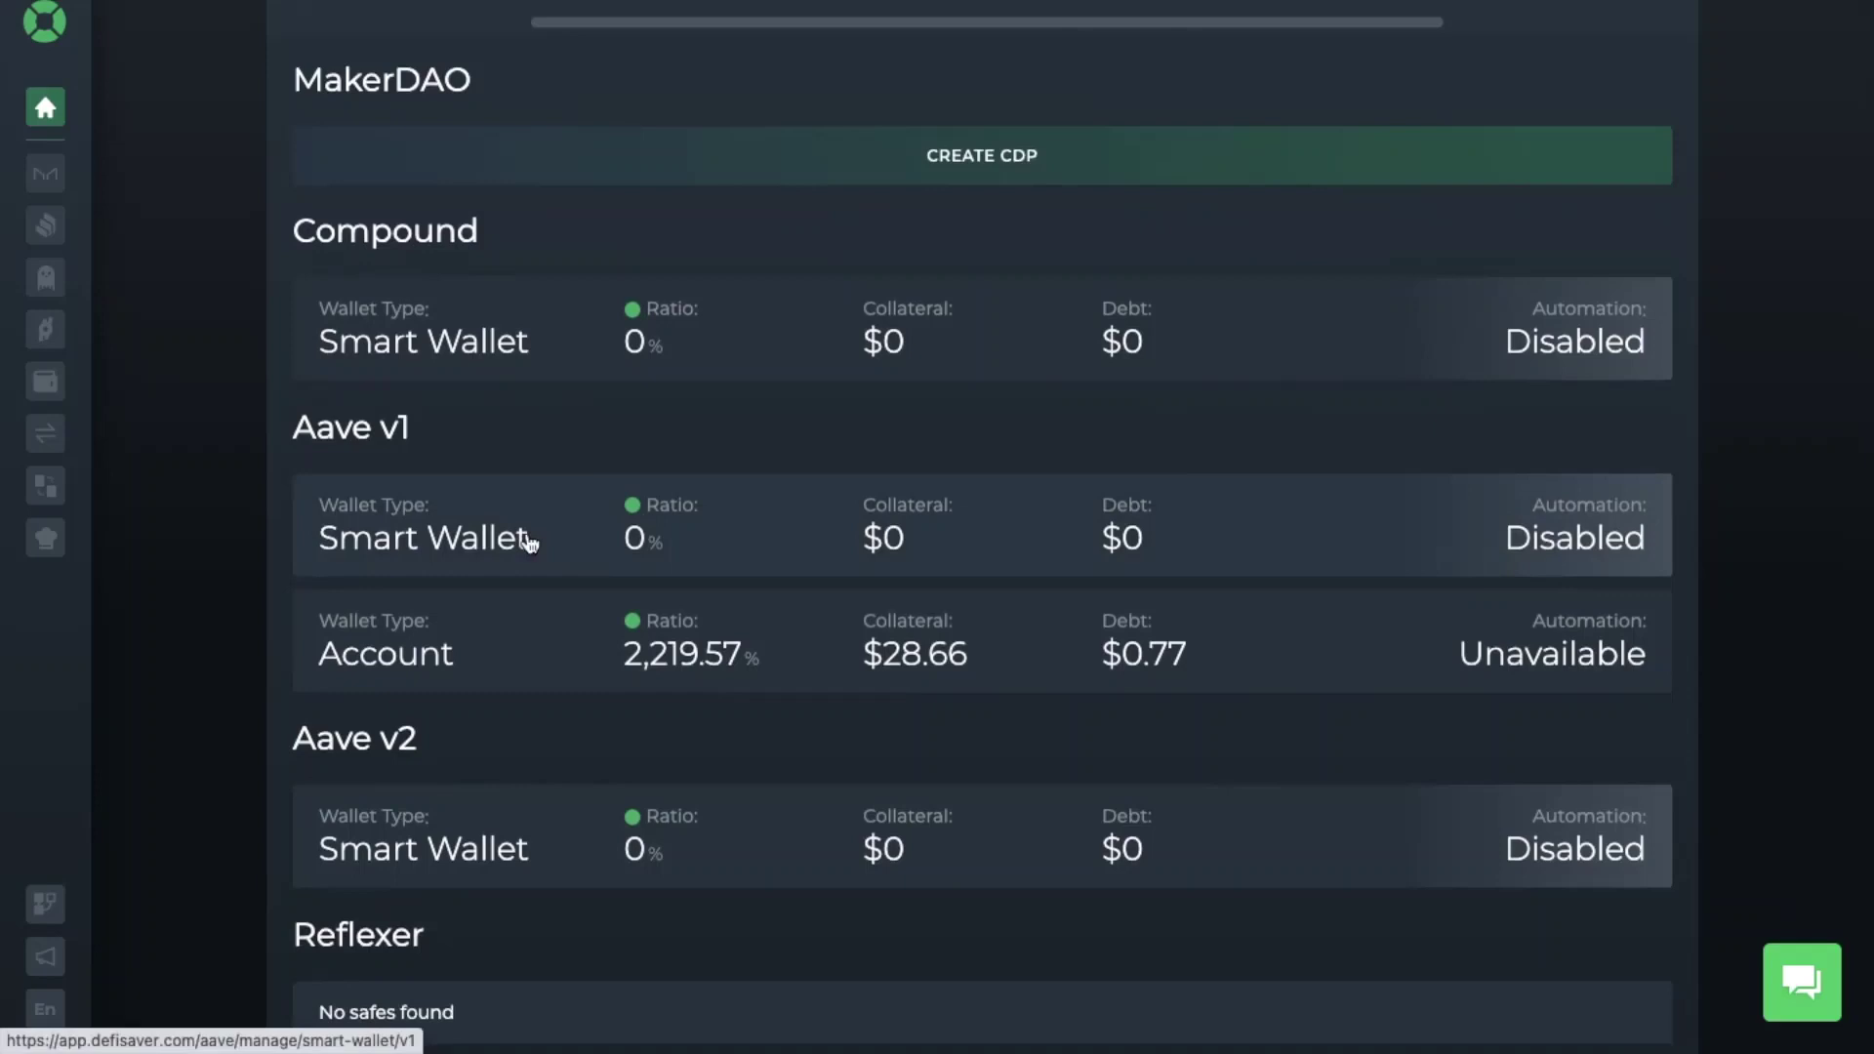
{"action": "scroll", "coordinate": [530, 543], "scroll_direction": "down", "scroll_amount": 2}
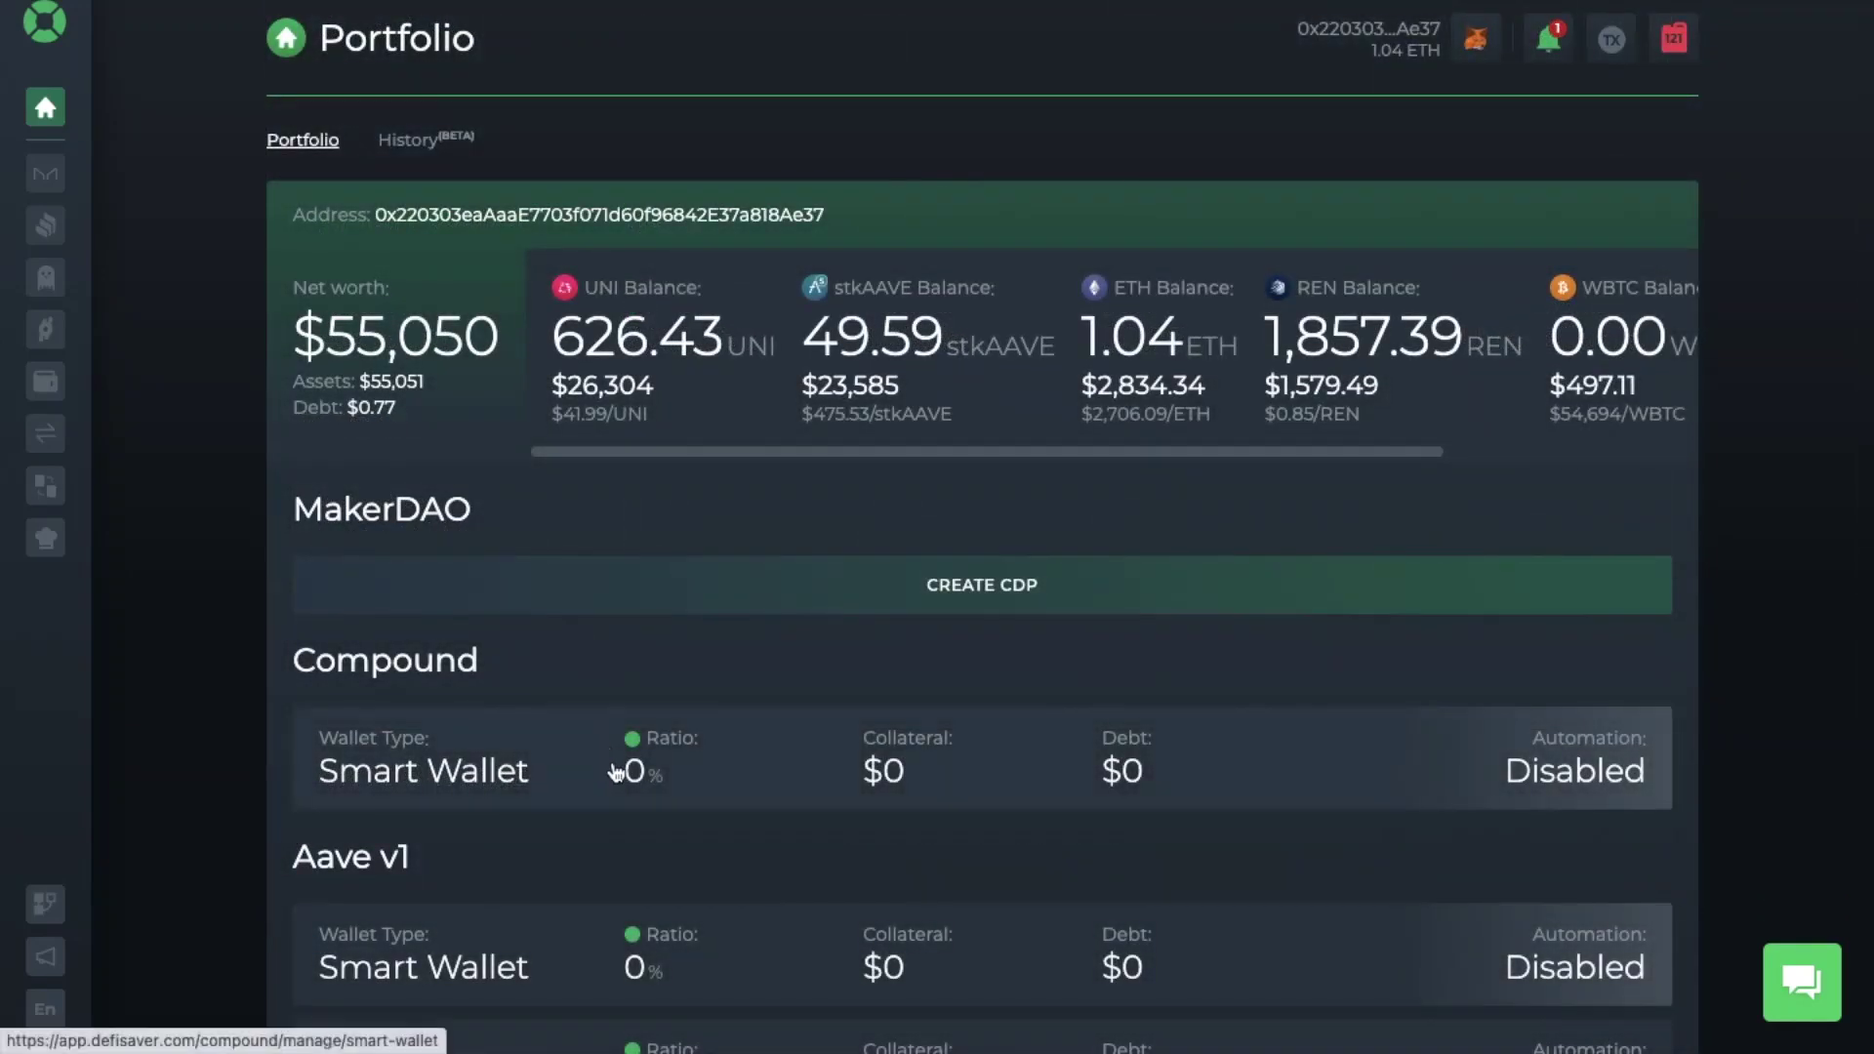
{"action": "scroll", "coordinate": [627, 794], "scroll_direction": "down", "scroll_amount": 2}
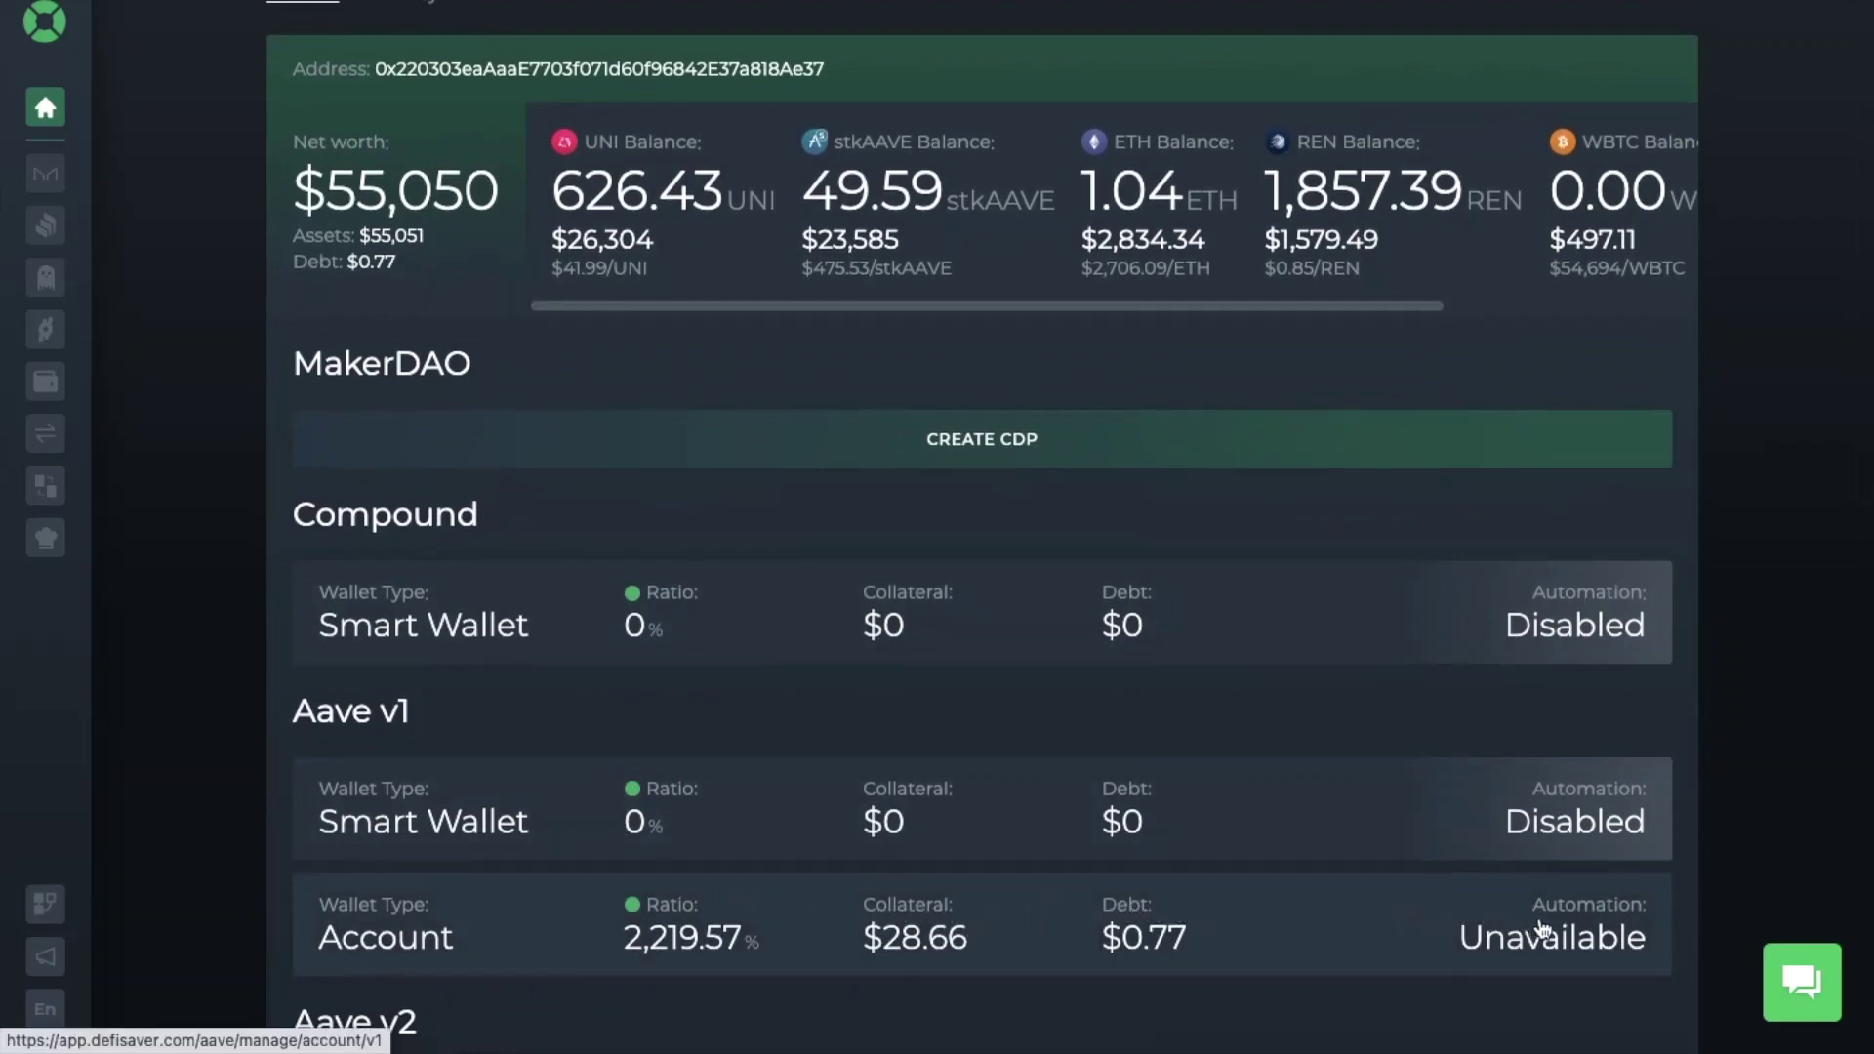
{"action": "scroll", "coordinate": [1429, 816], "scroll_direction": "up", "scroll_amount": 2}
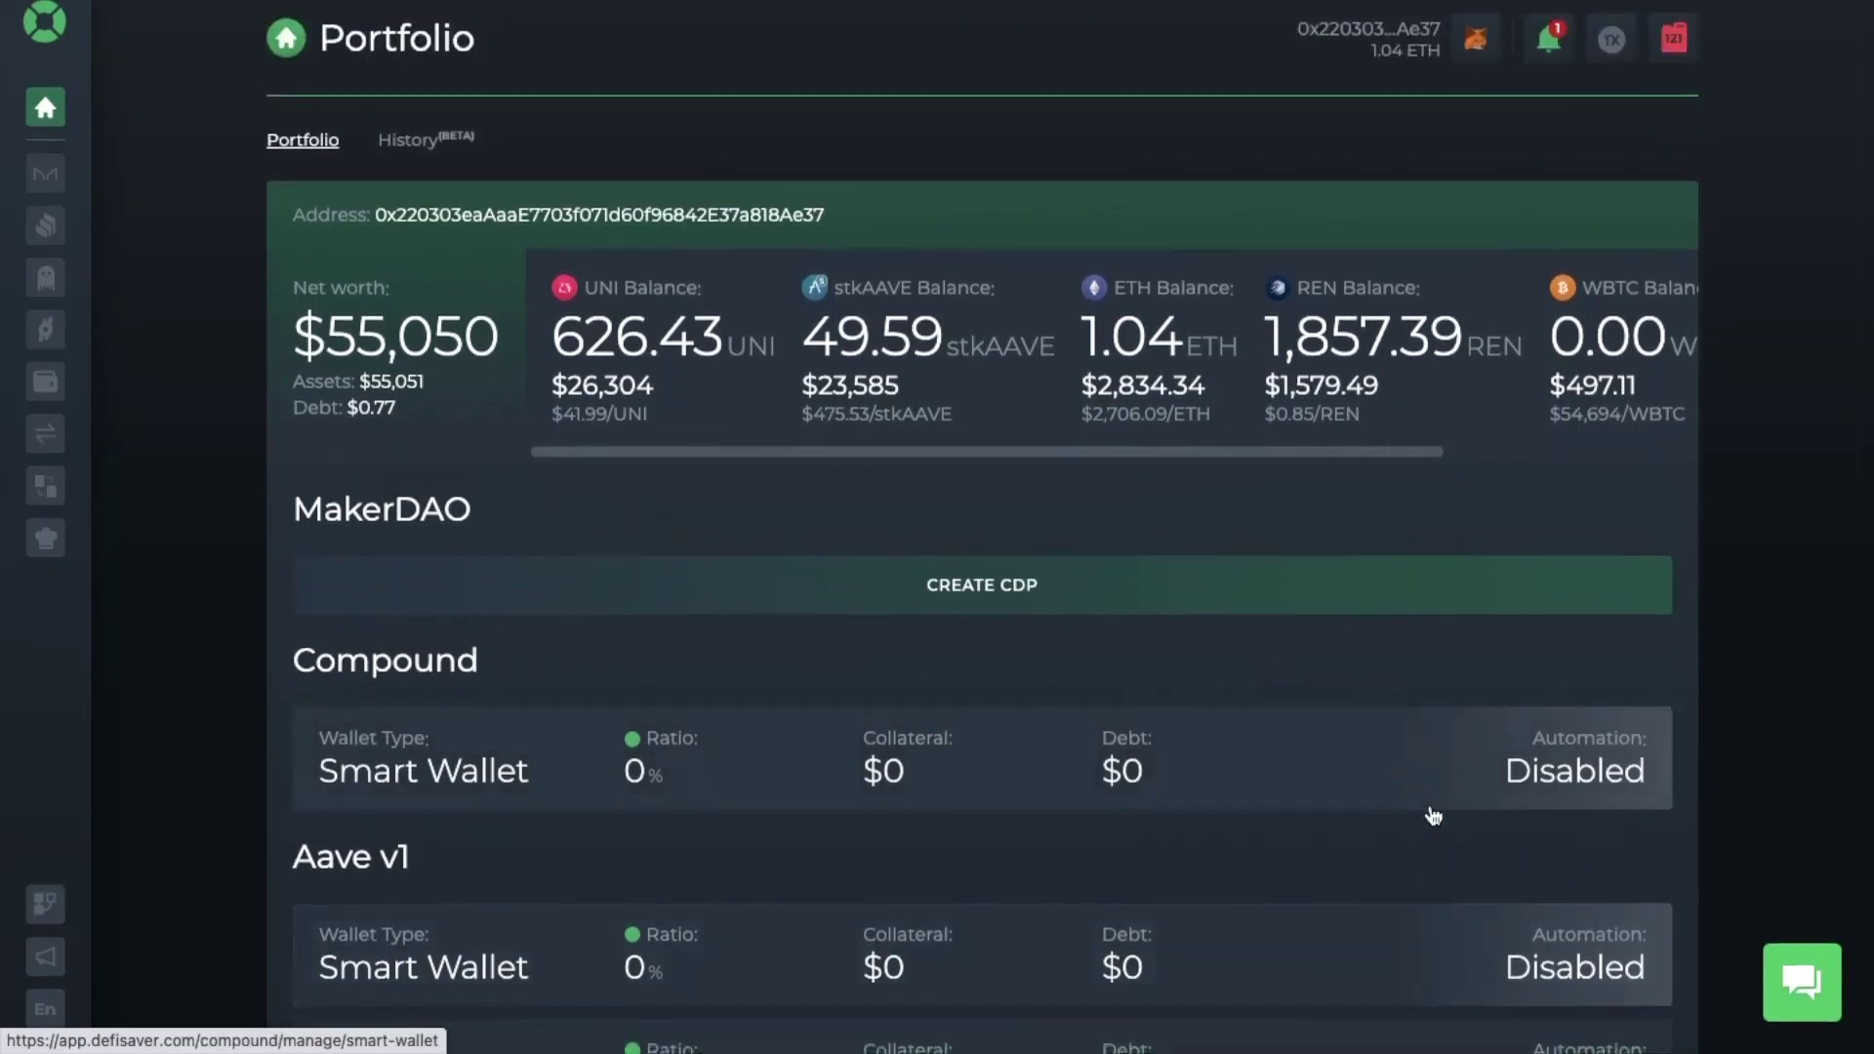
Step: Start creating a MakerDAO CDP and switch from the connected wallet to a new simulation account
{"action": "left_click", "coordinate": [1244, 613]}
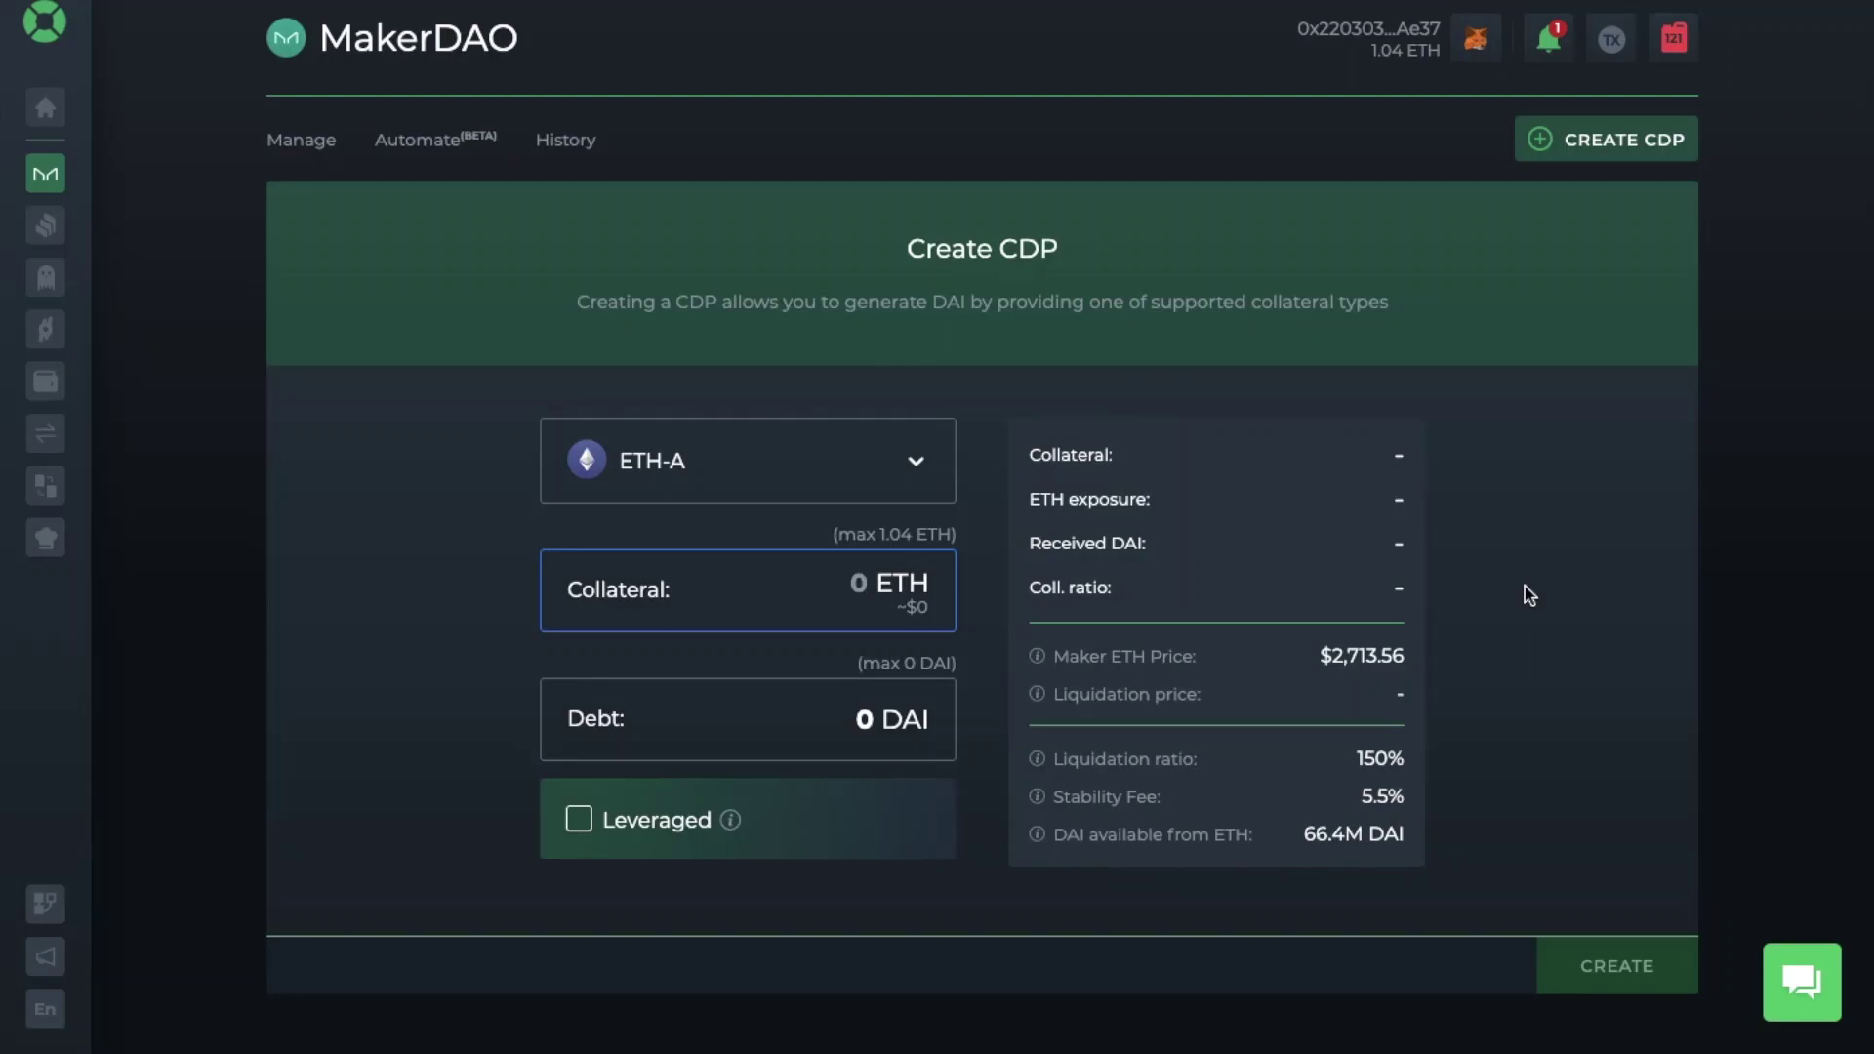
{"action": "left_click", "coordinate": [1477, 48]}
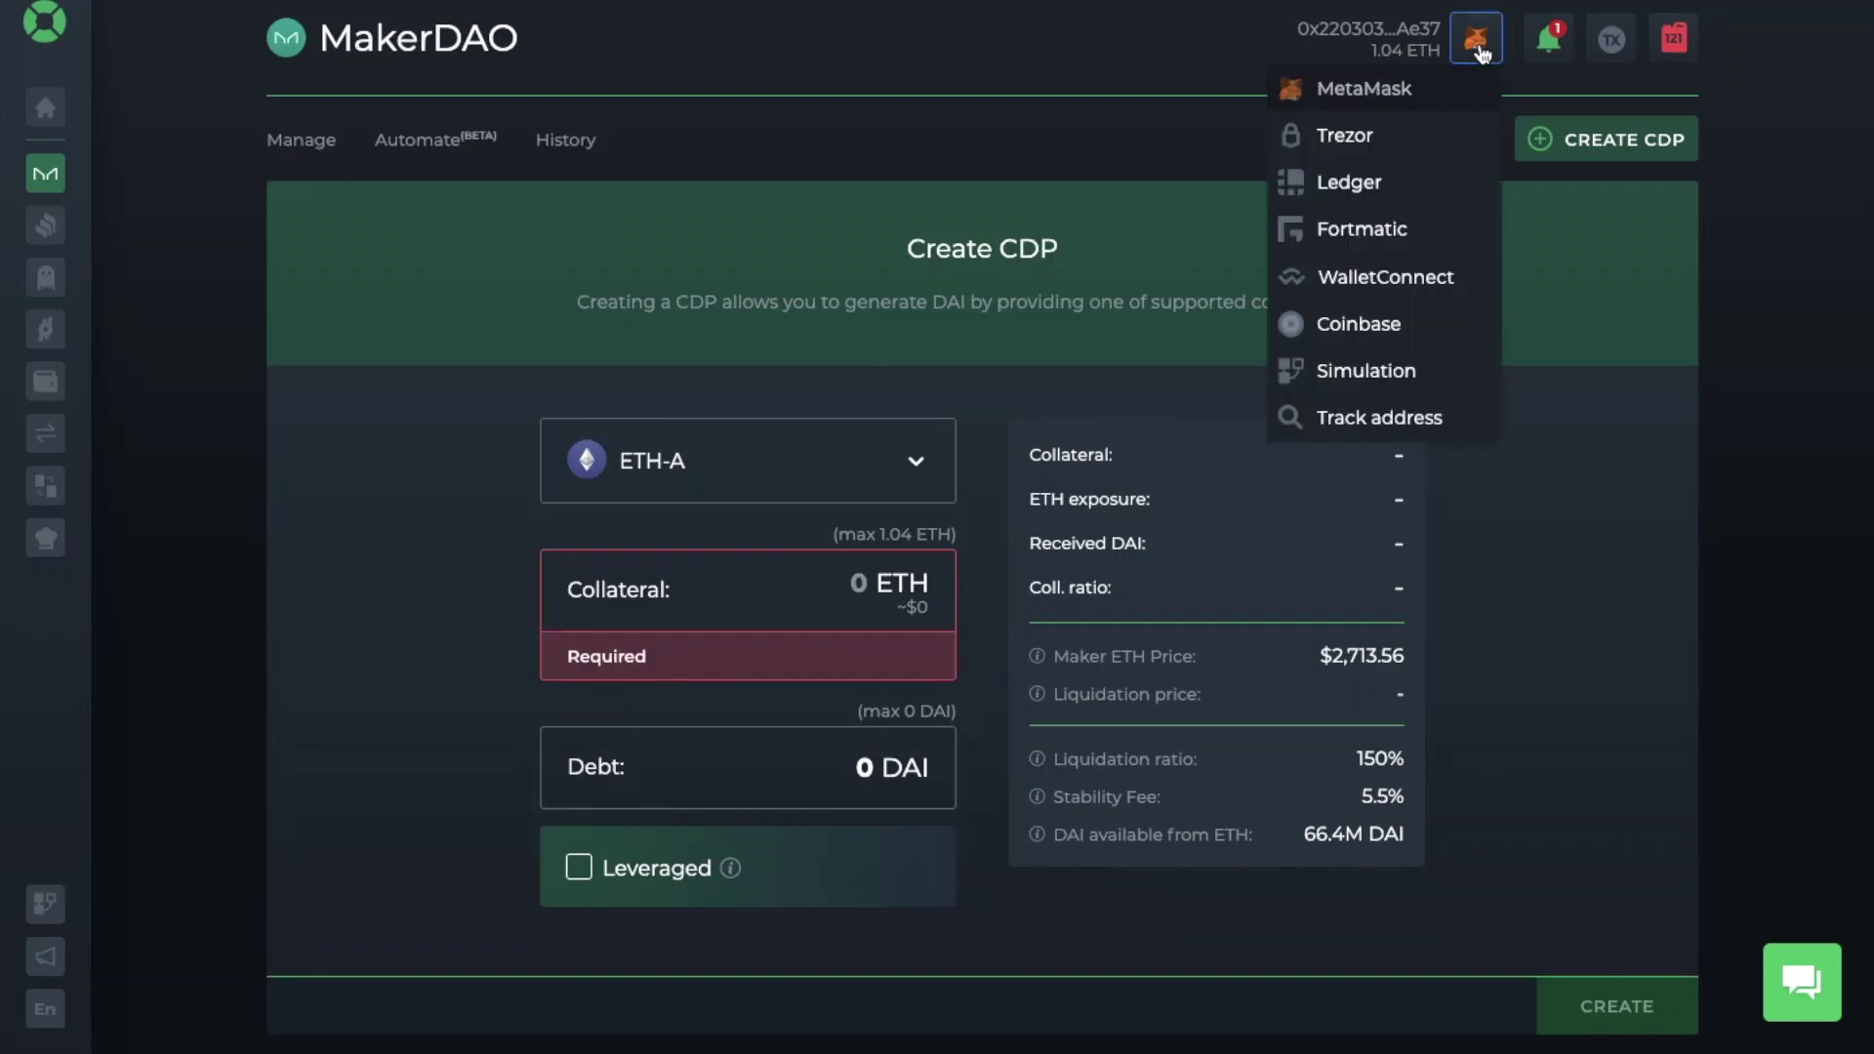
{"action": "left_click", "coordinate": [1390, 378]}
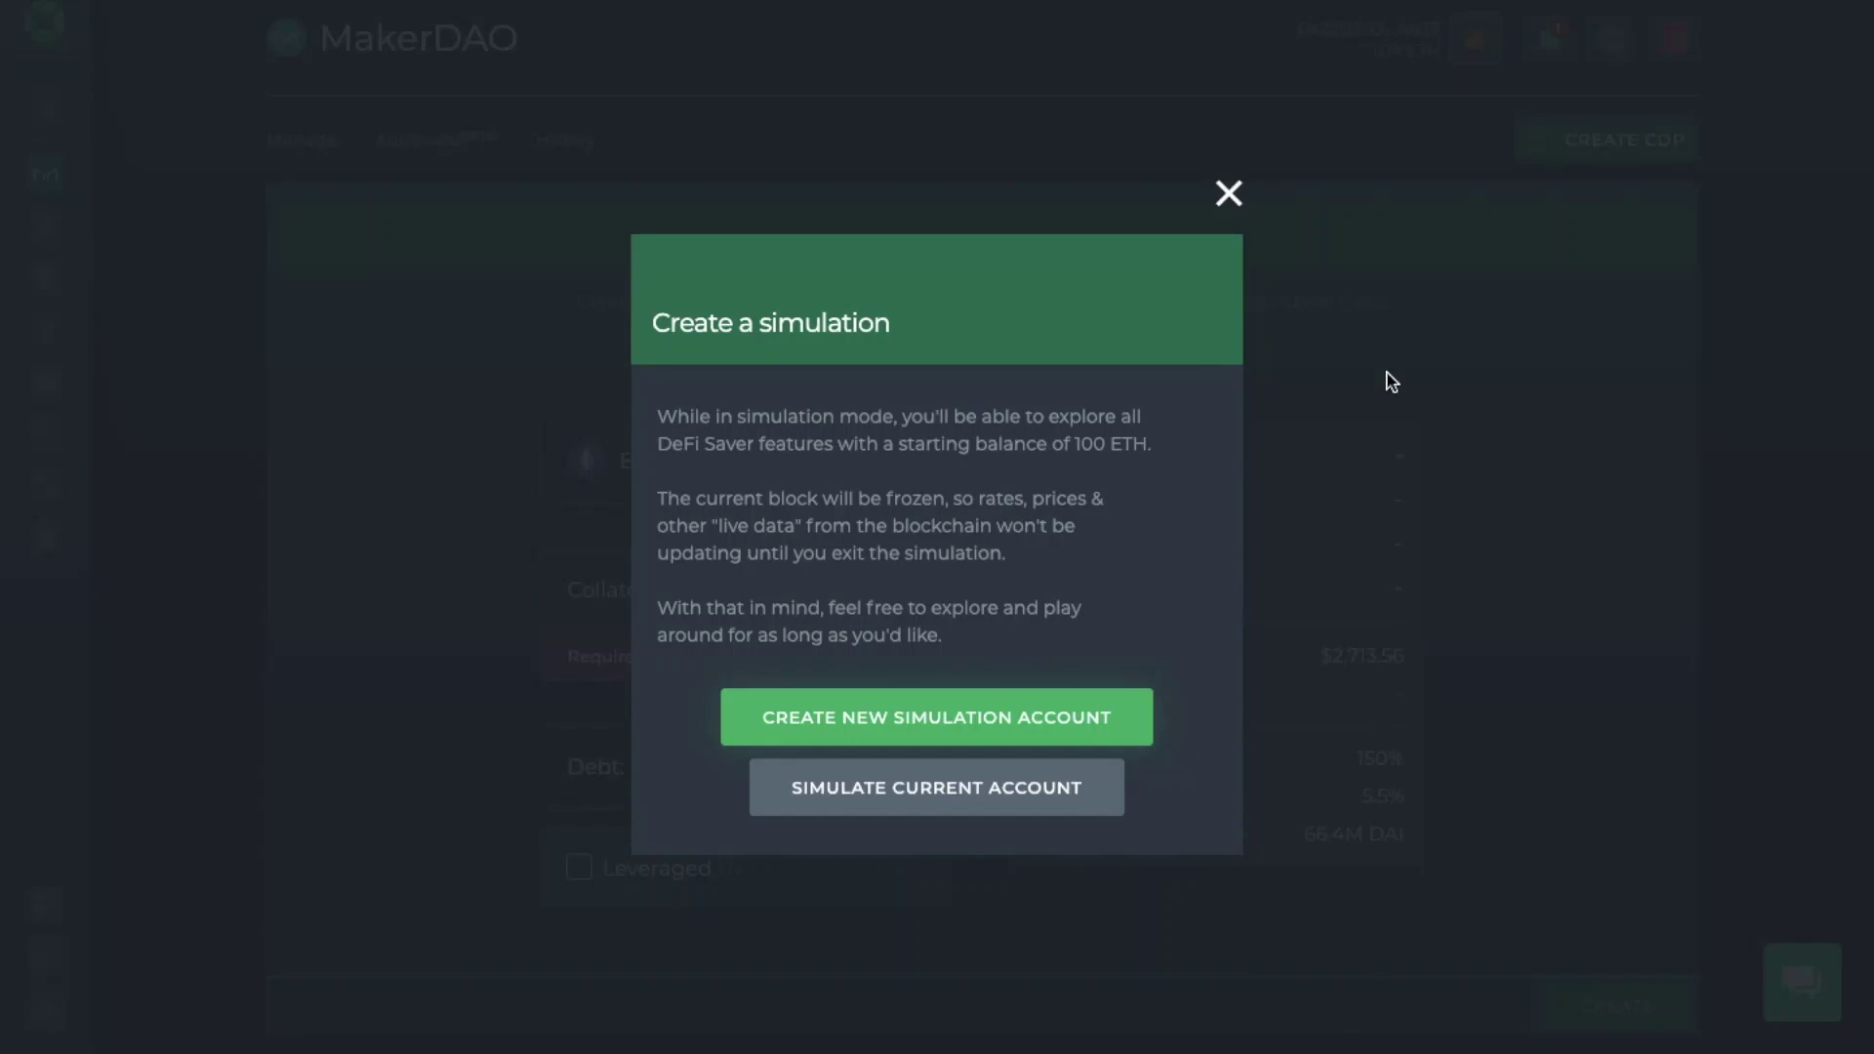
{"action": "left_click", "coordinate": [1061, 721]}
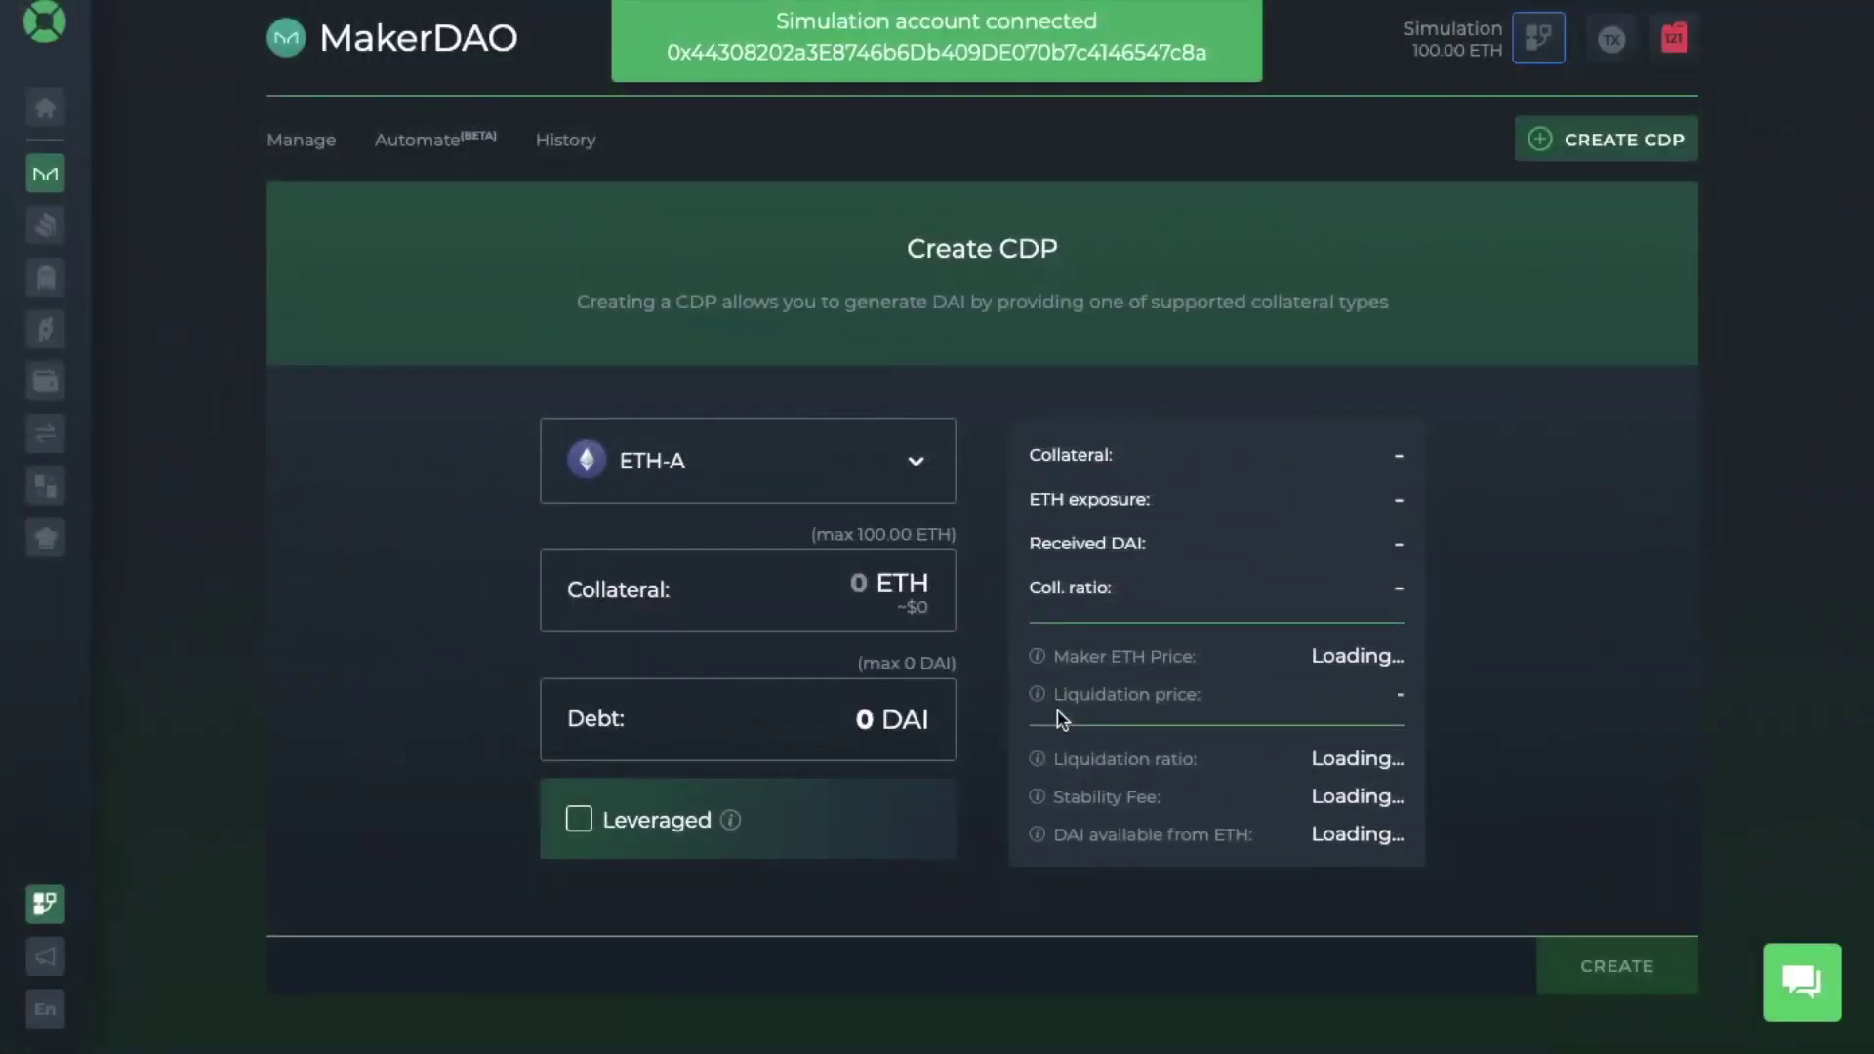
Step: Browse the CDP's collateral types, keep ETH-A, and set the collateral amount to 5 ETH
{"action": "left_click", "coordinate": [741, 575]}
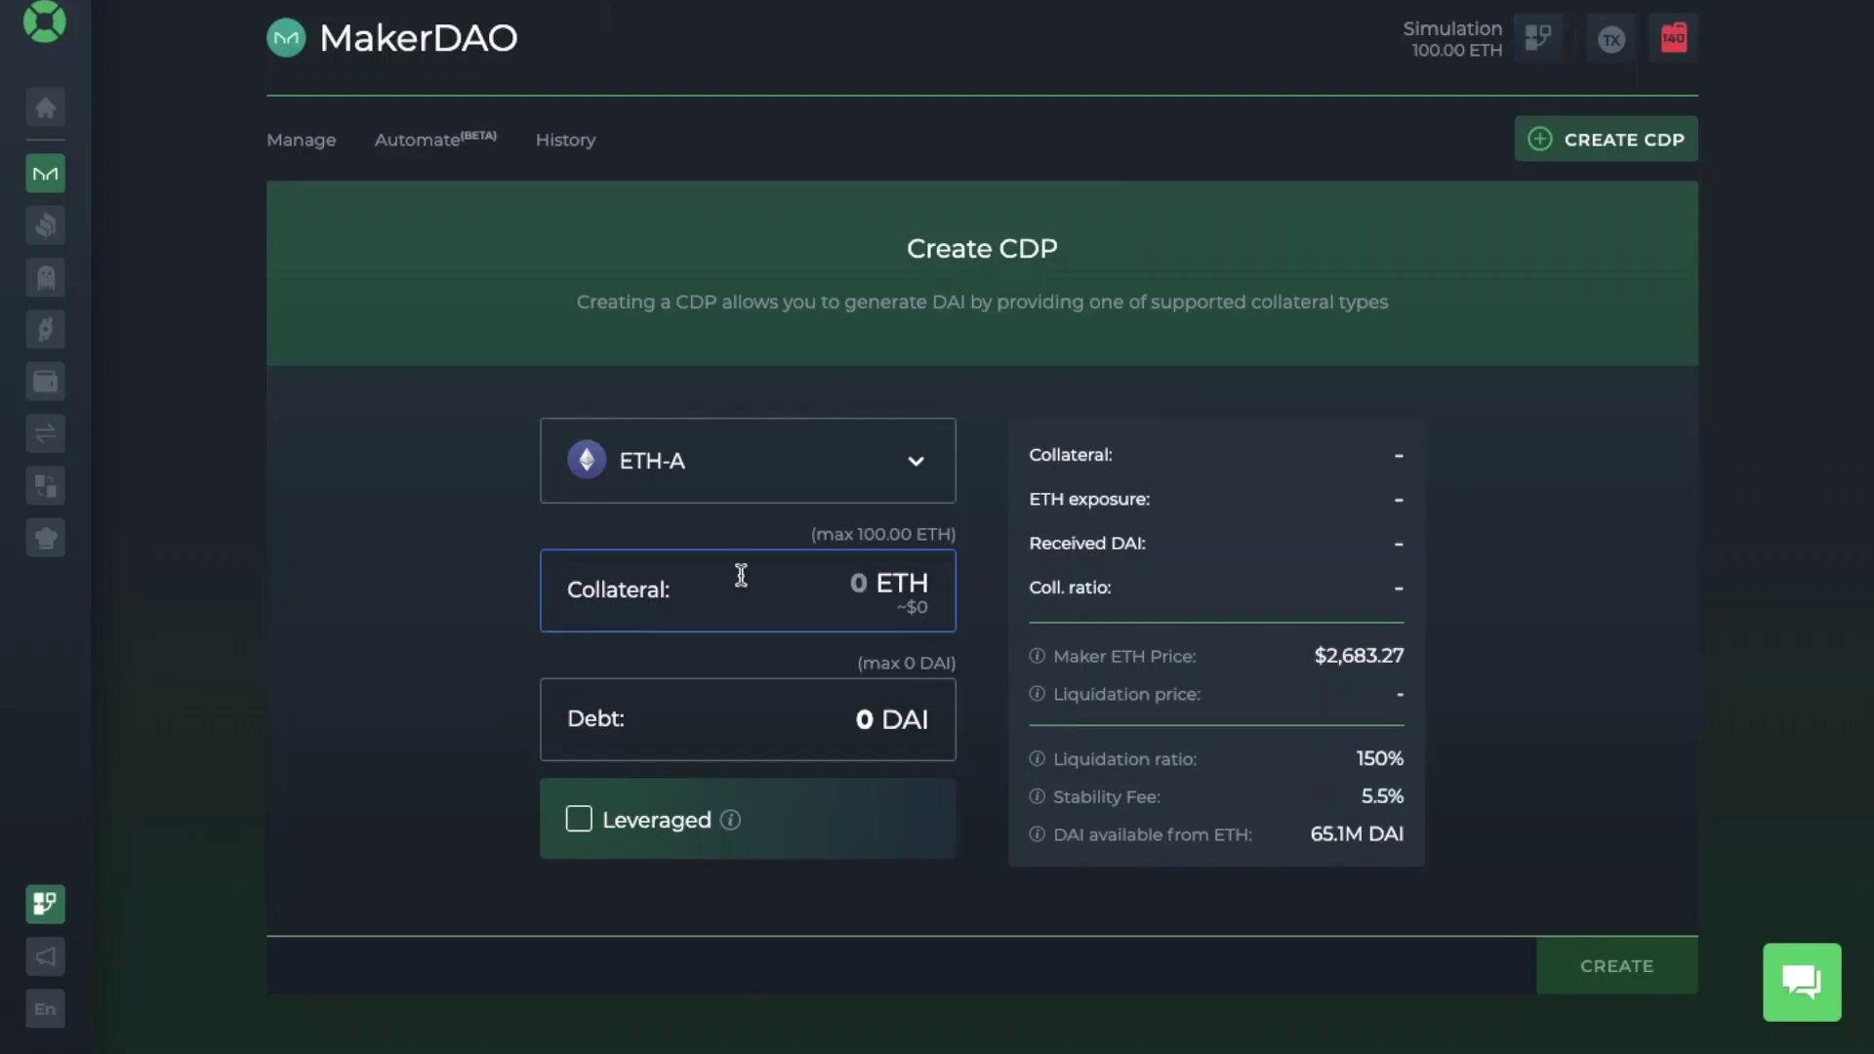
{"action": "left_click", "coordinate": [901, 472]}
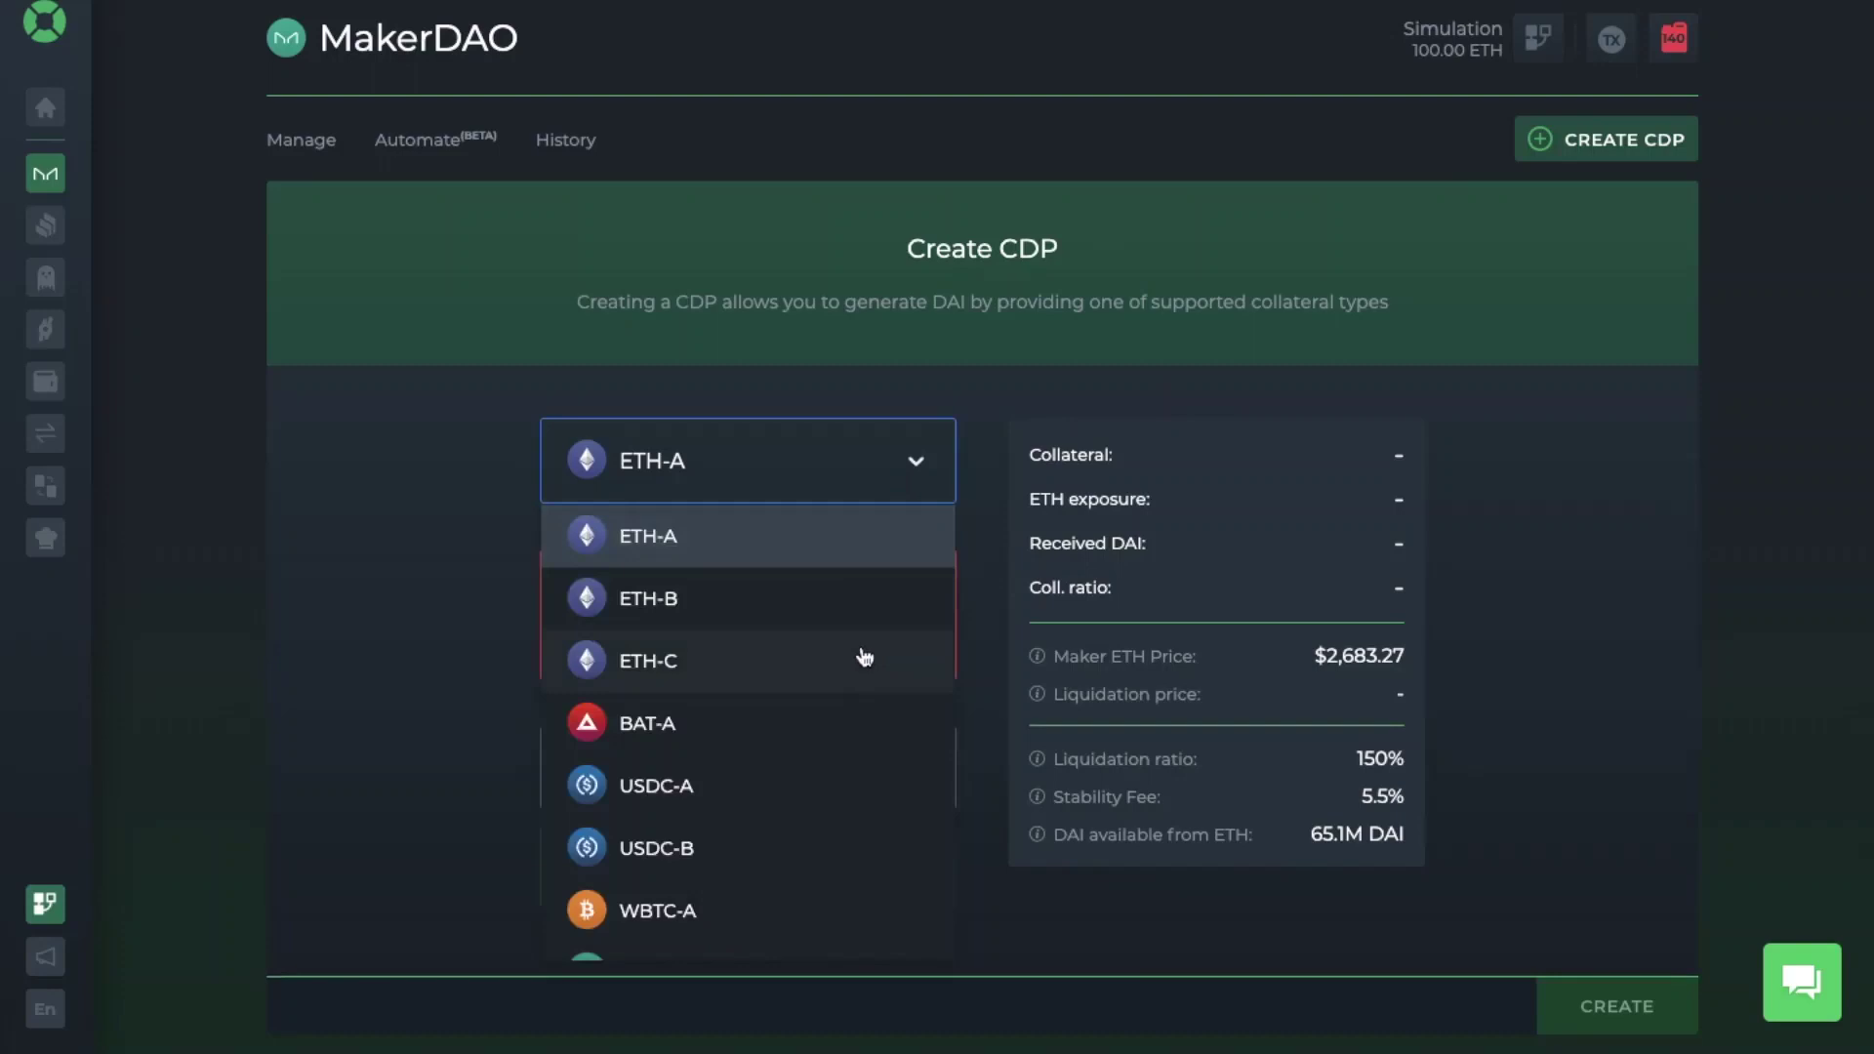
{"action": "scroll", "coordinate": [847, 747], "scroll_direction": "down", "scroll_amount": 5}
{"action": "scroll", "coordinate": [847, 751], "scroll_direction": "up", "scroll_amount": 5}
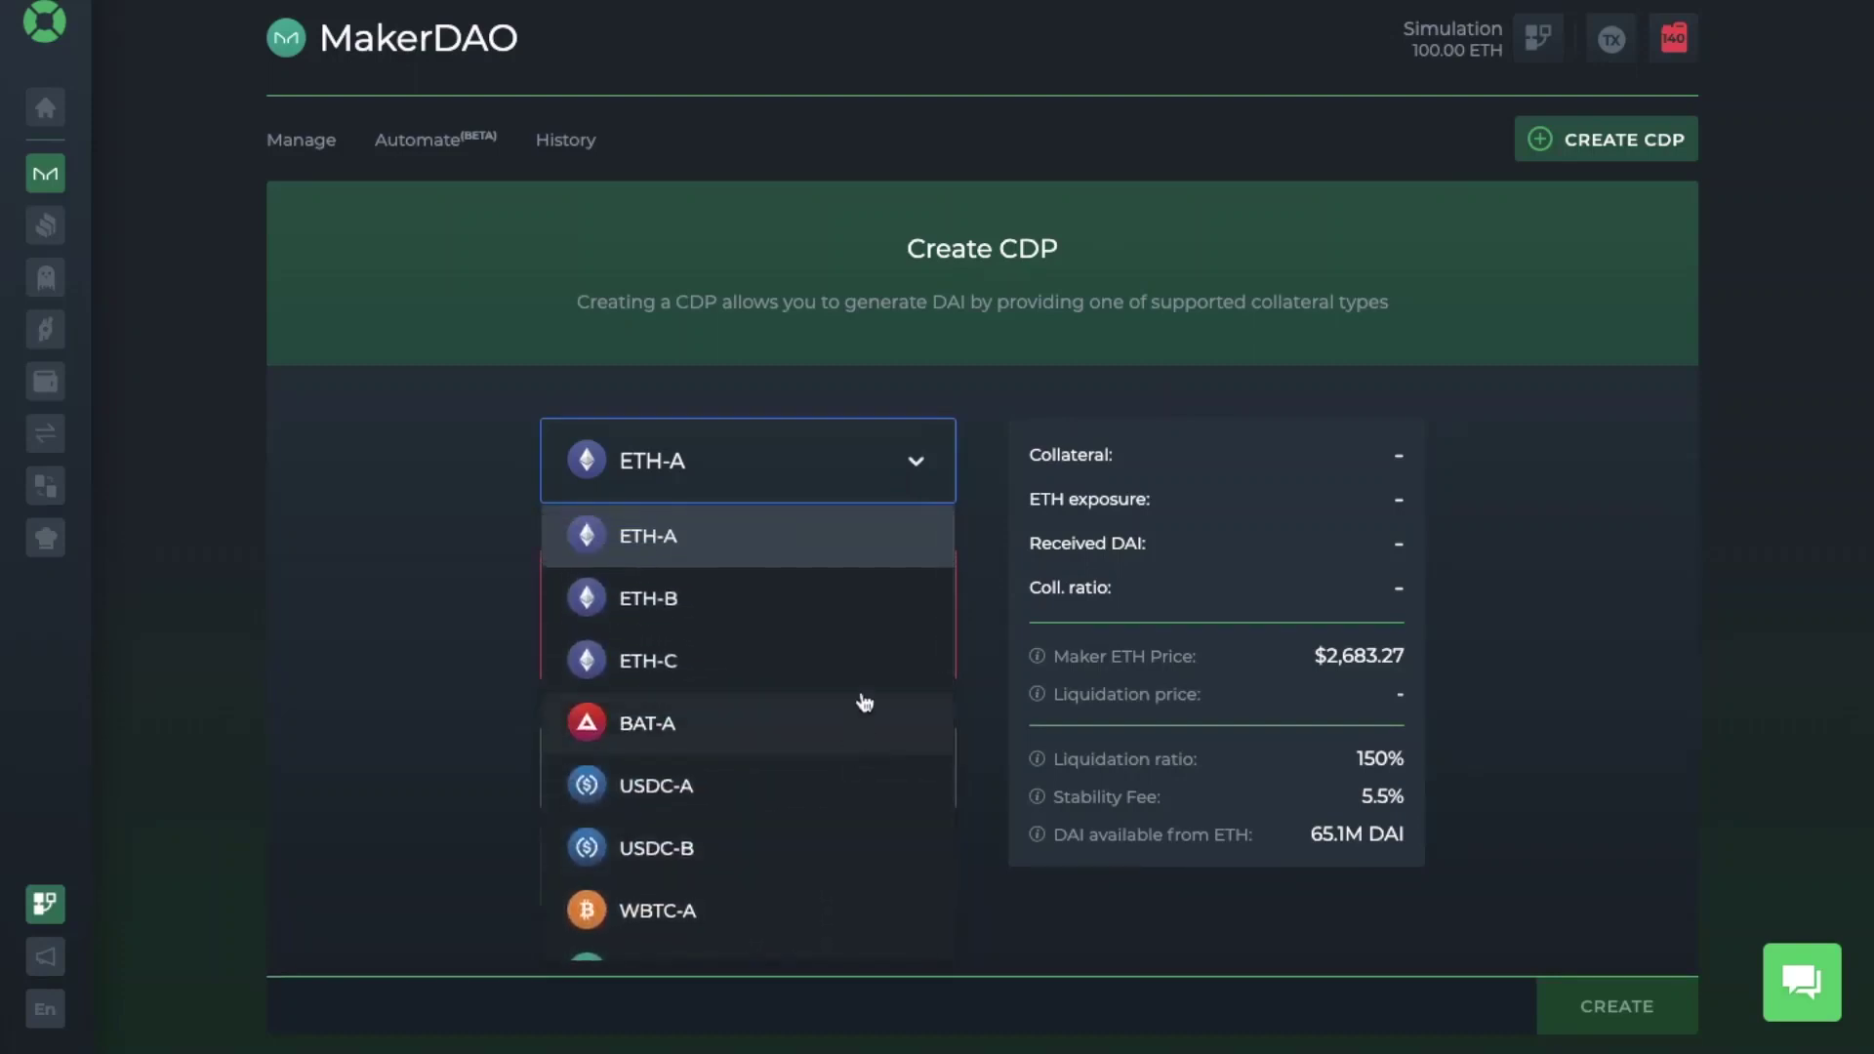
{"action": "left_click", "coordinate": [917, 459]}
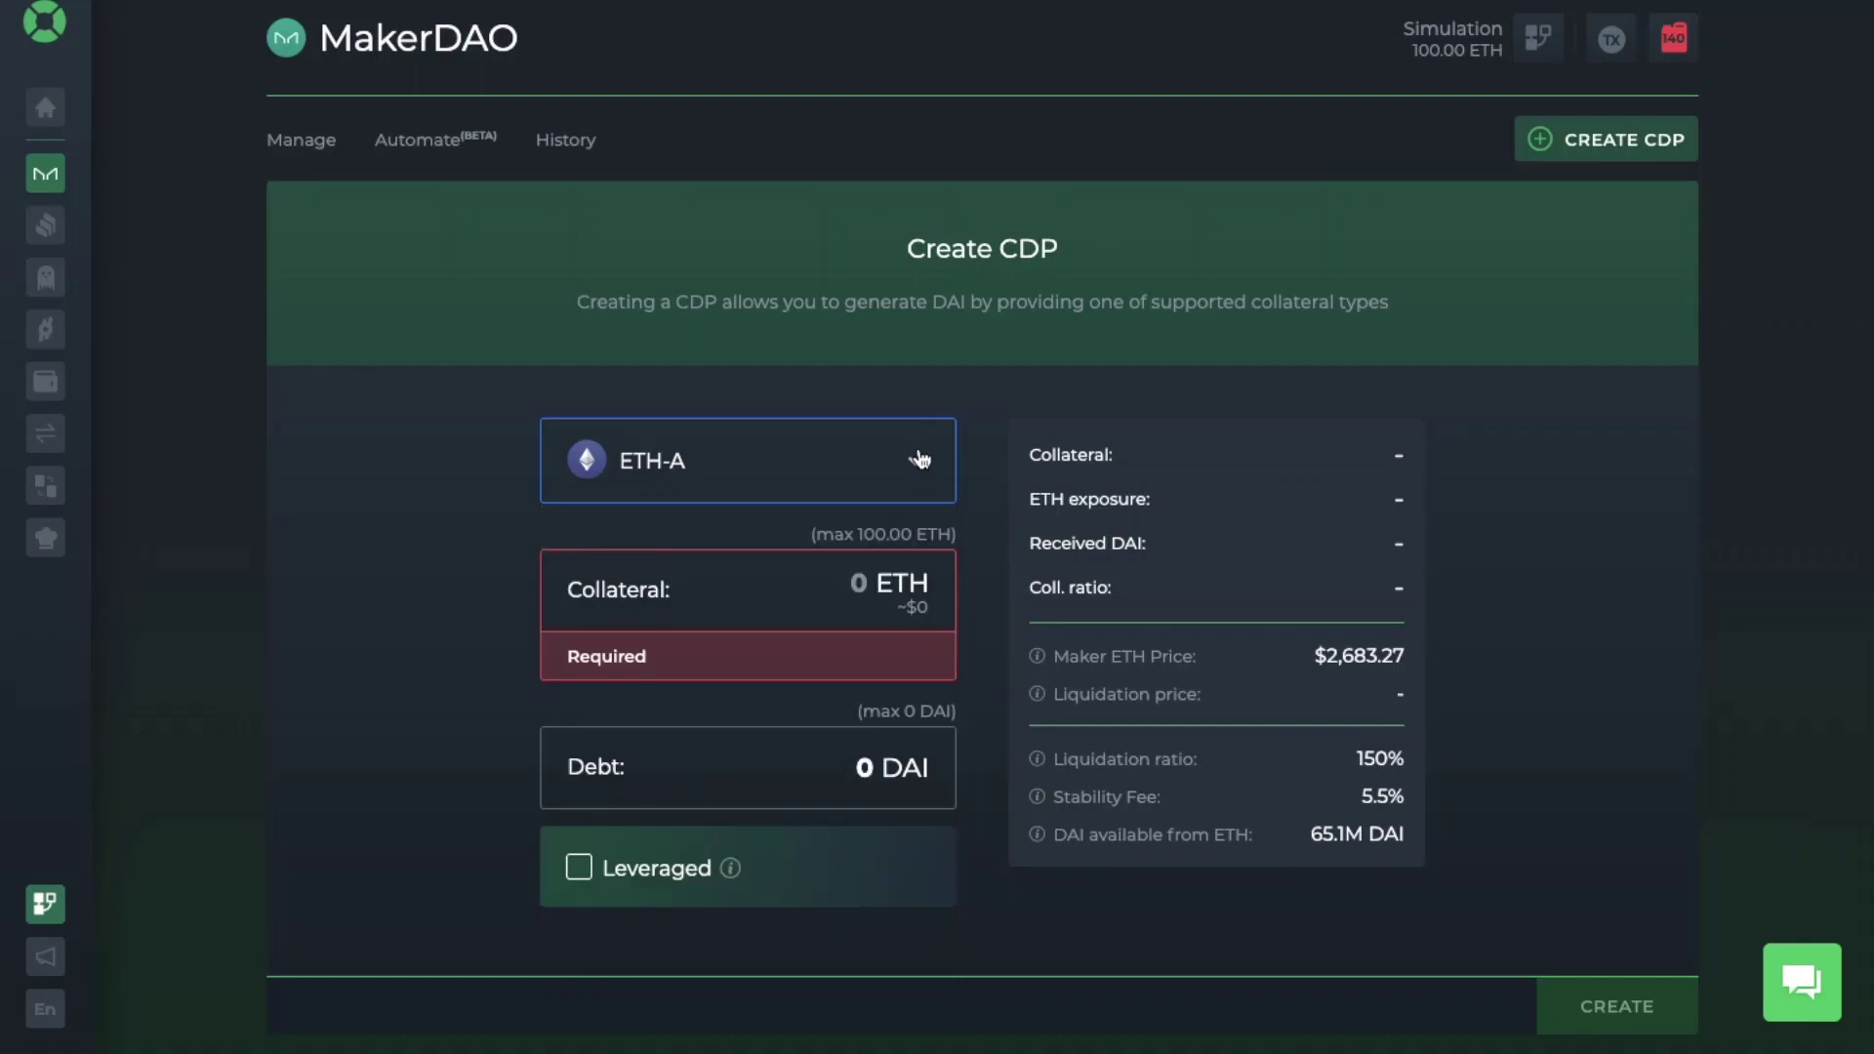
{"action": "left_click", "coordinate": [865, 580]}
{"action": "type", "text": "5"}
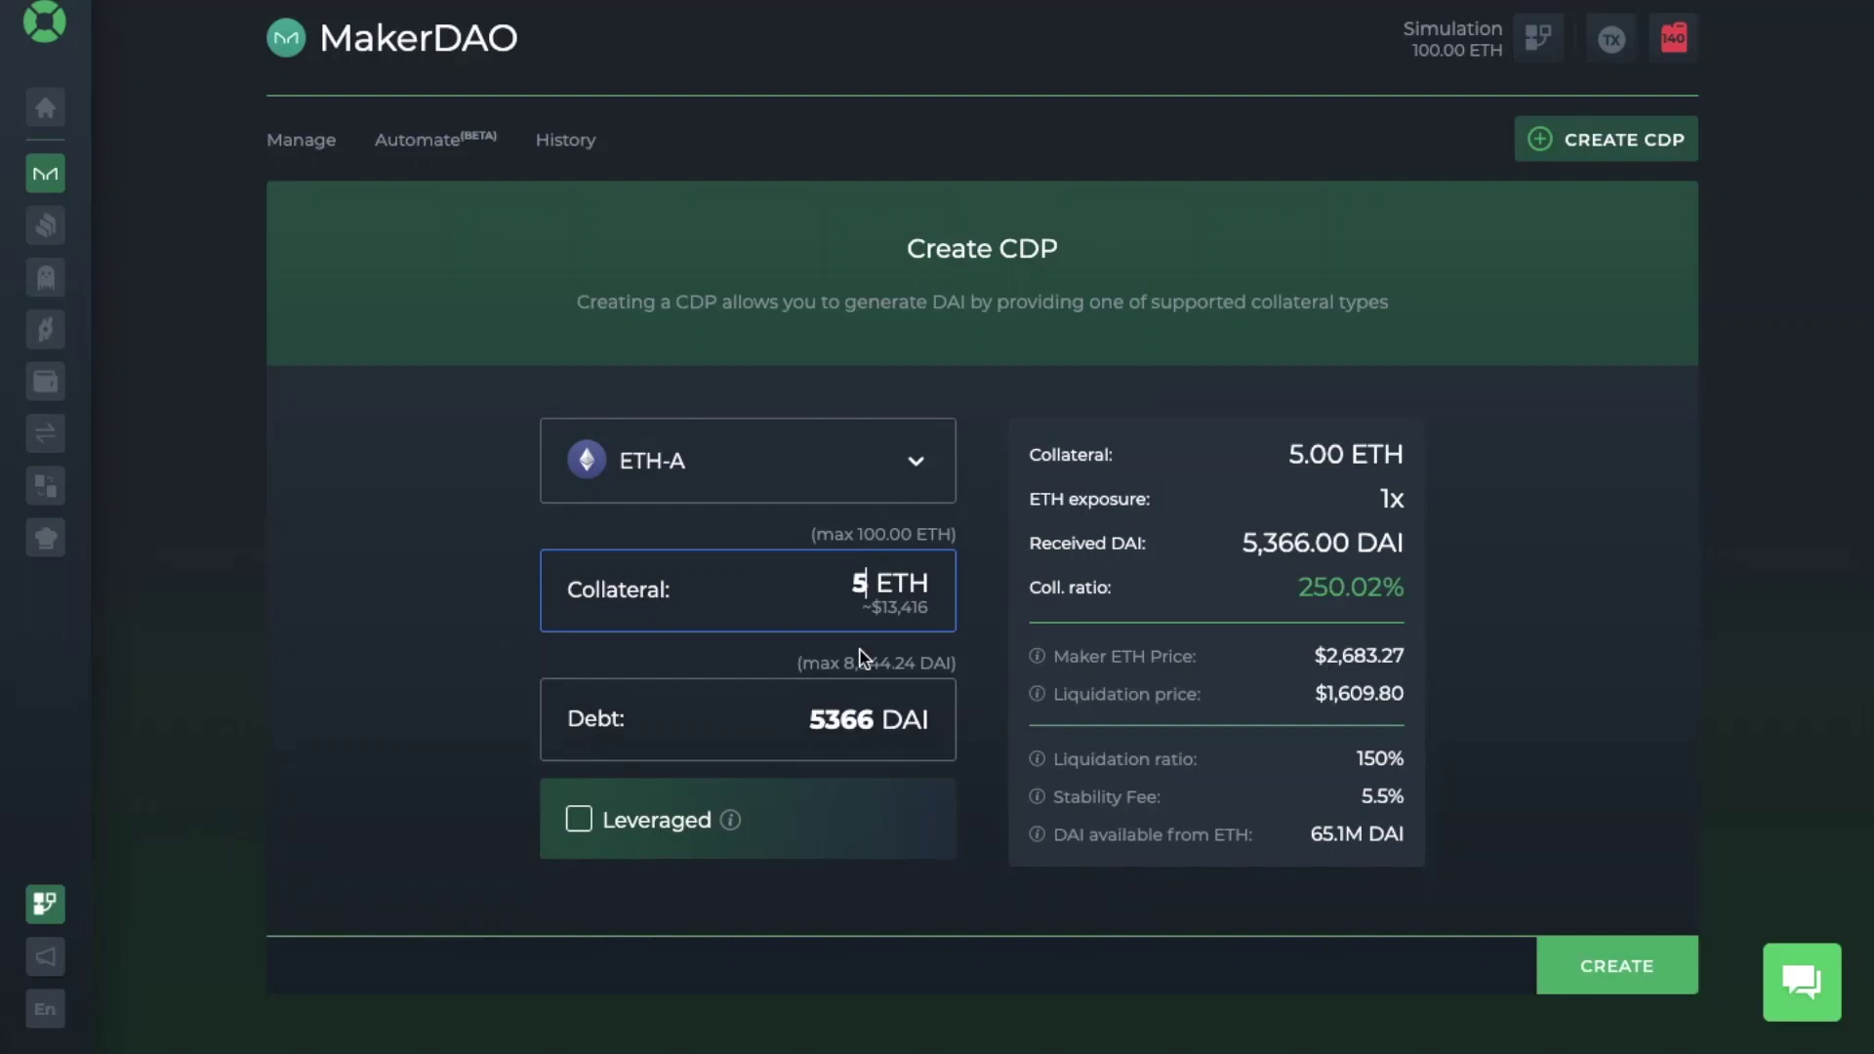
Step: Set the CDP's debt to 5000 DAI
{"action": "left_click", "coordinate": [845, 717]}
{"action": "key", "text": "BackSpace"}
{"action": "key", "text": "BackSpace"}
{"action": "key", "text": "BackSpace"}
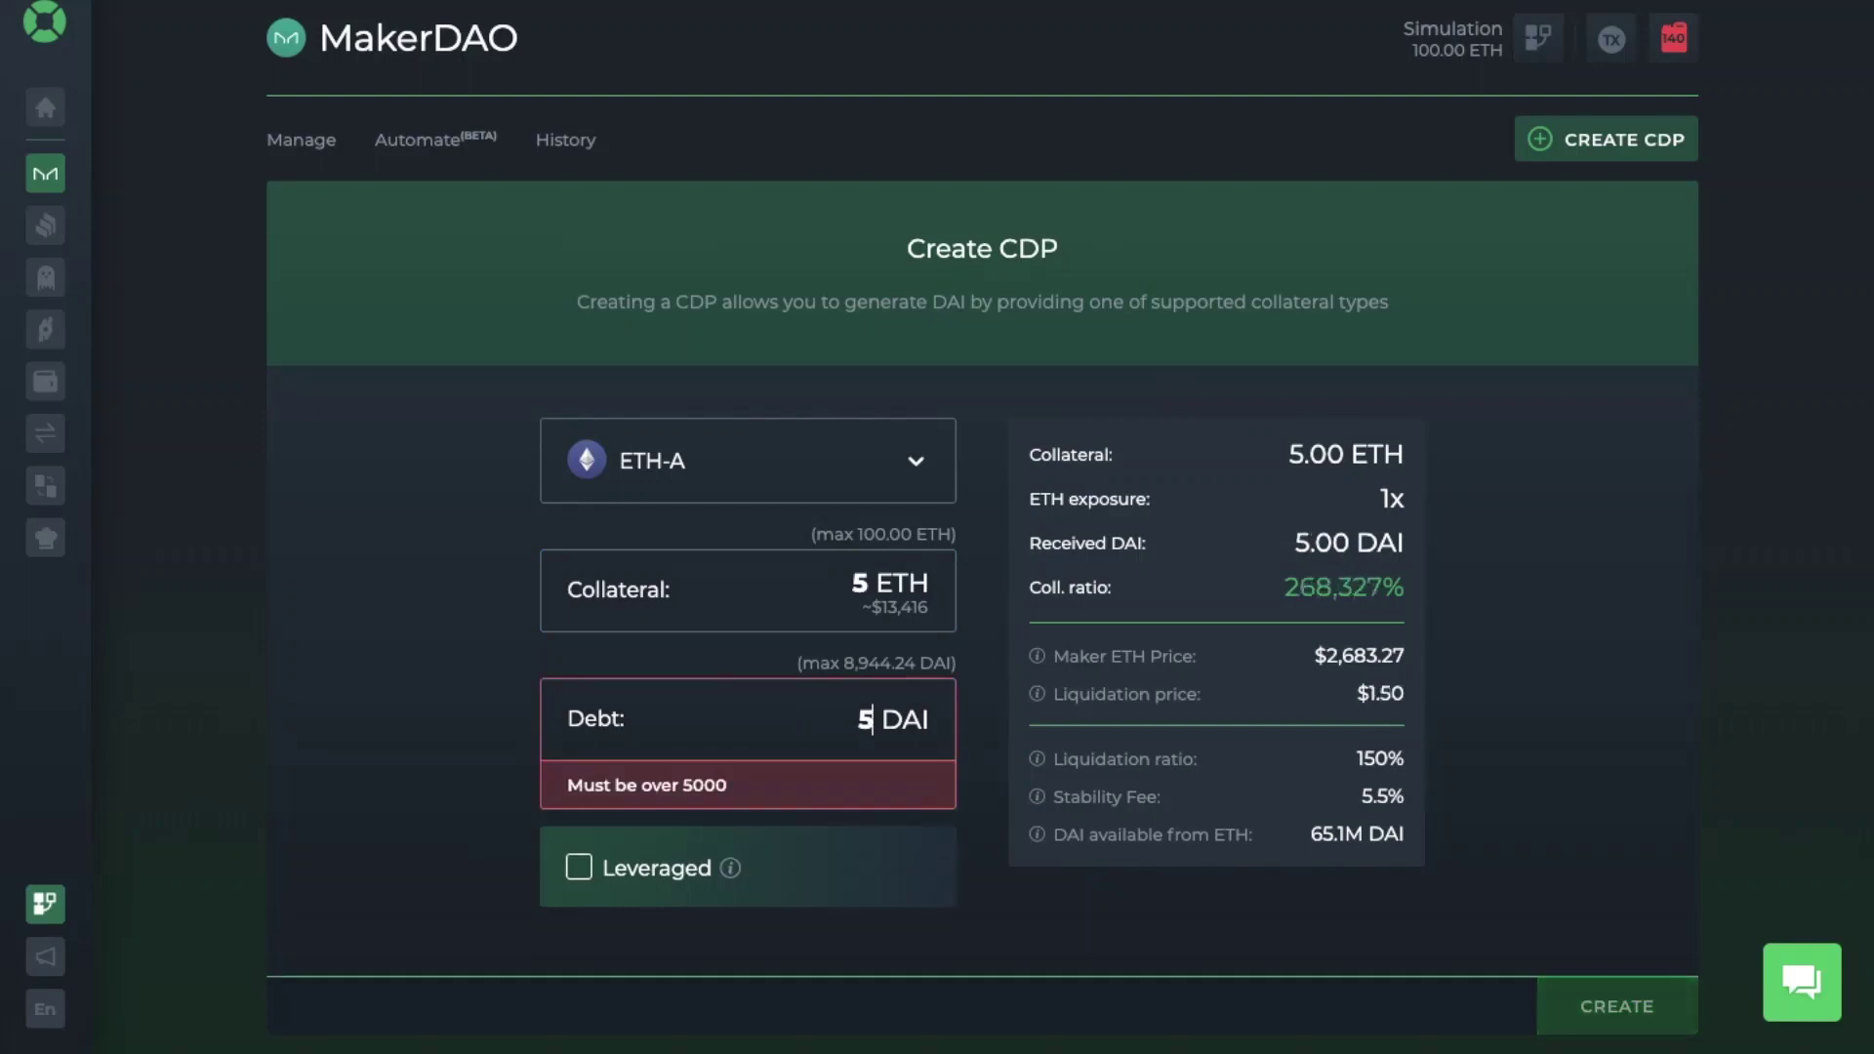
{"action": "type", "text": "000"}
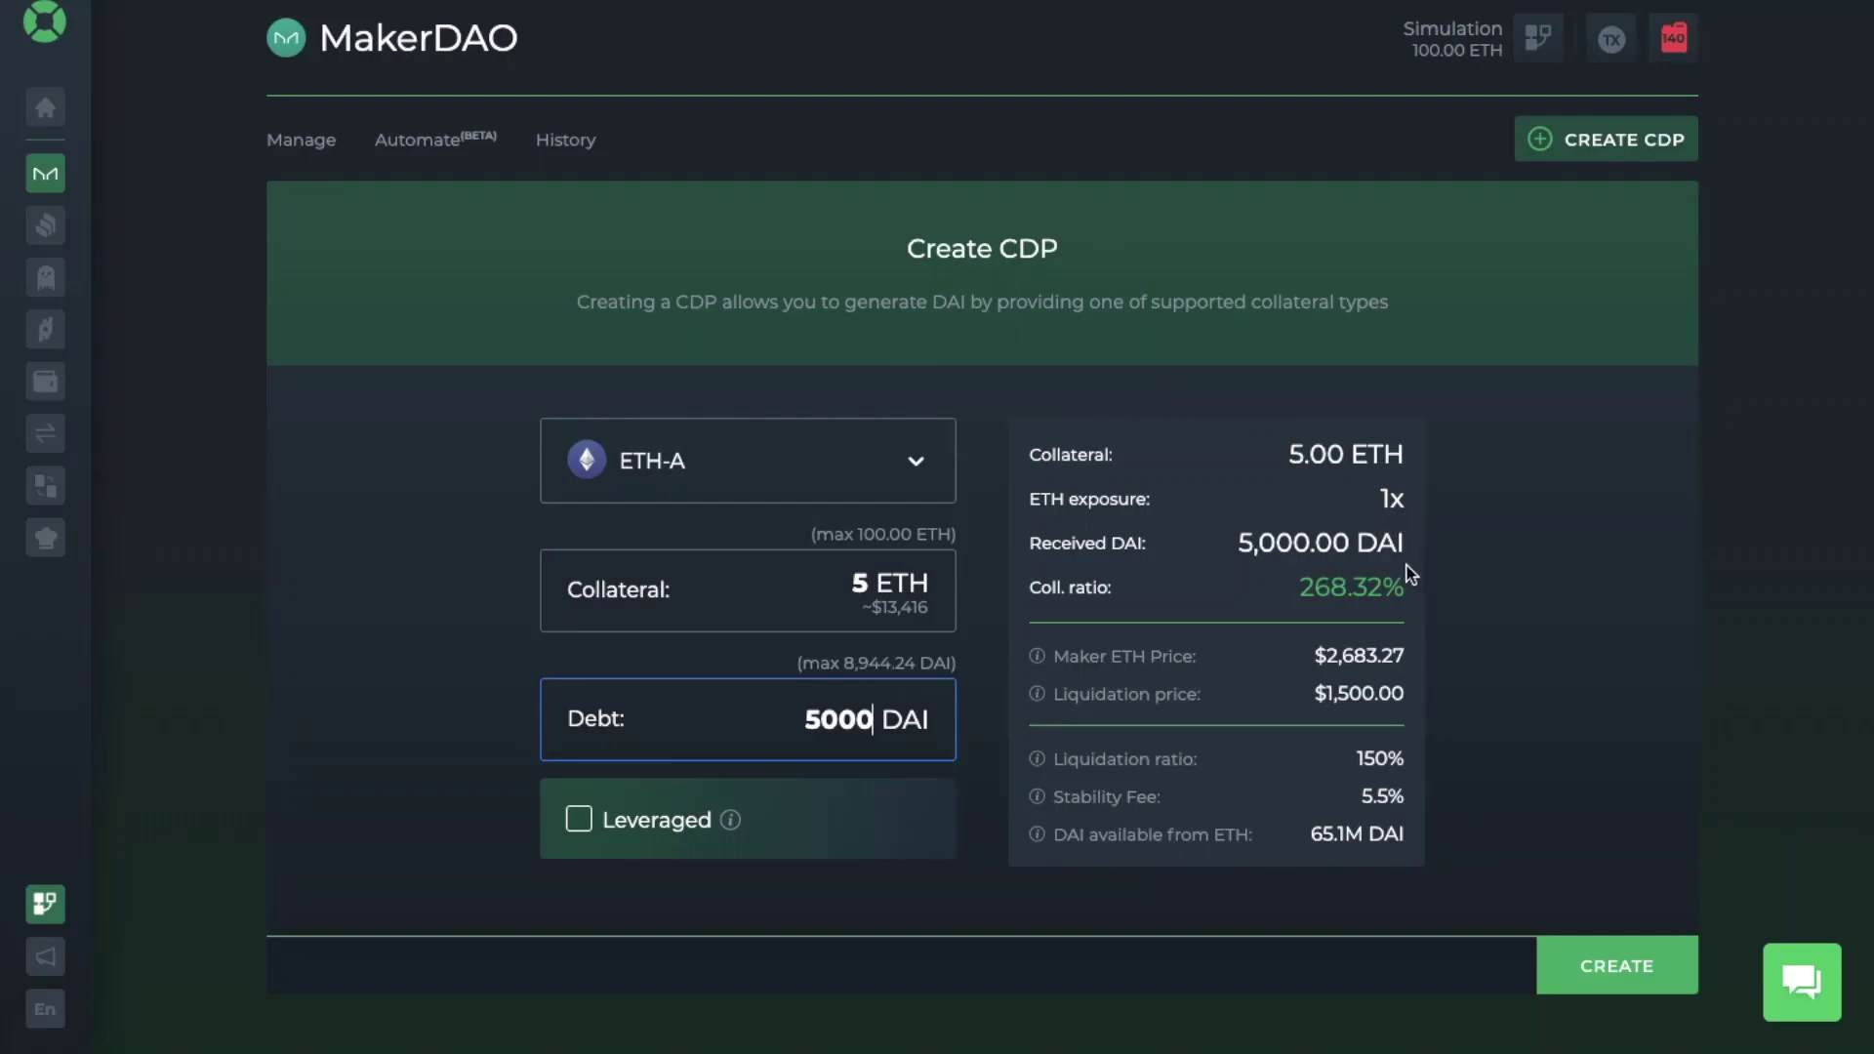
Step: Recheck the collateral types and preview the CDP with the Leveraged option on, switching the option back off
{"action": "mouse_move", "coordinate": [1398, 598]}
{"action": "left_click", "coordinate": [914, 469]}
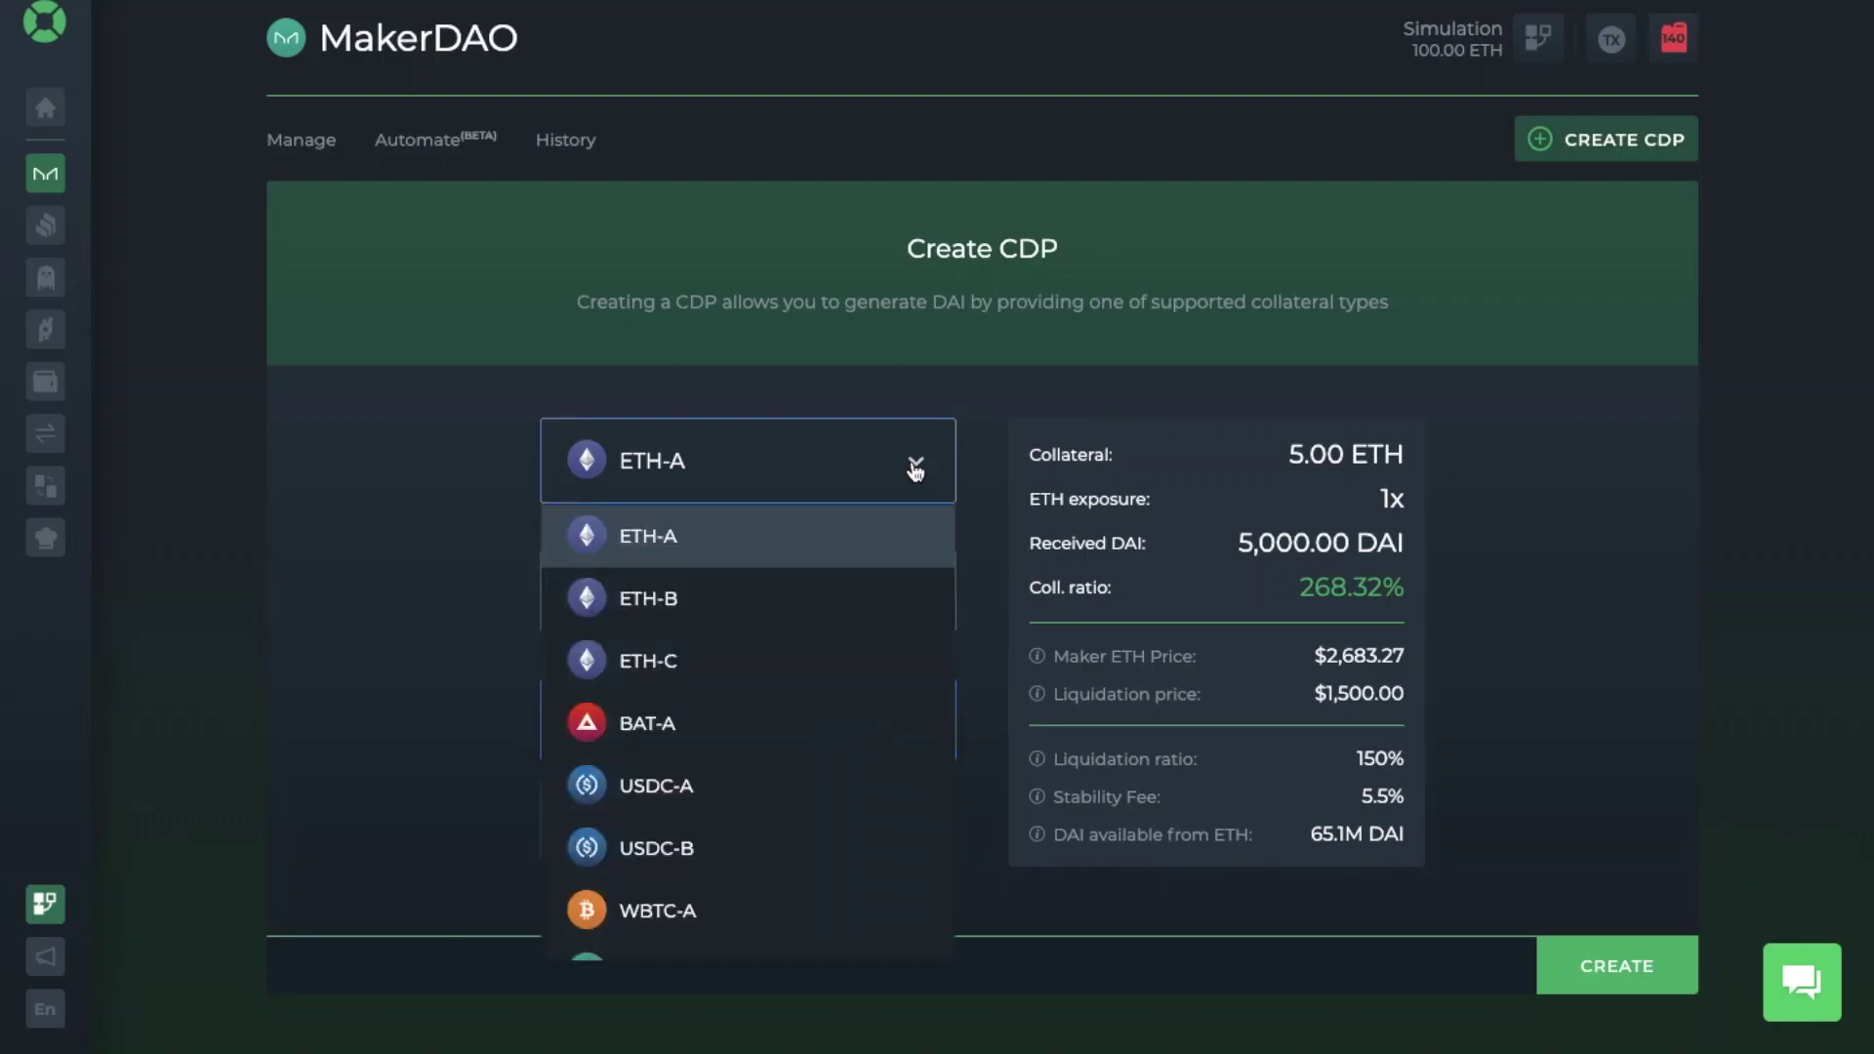
{"action": "left_click", "coordinate": [855, 616]}
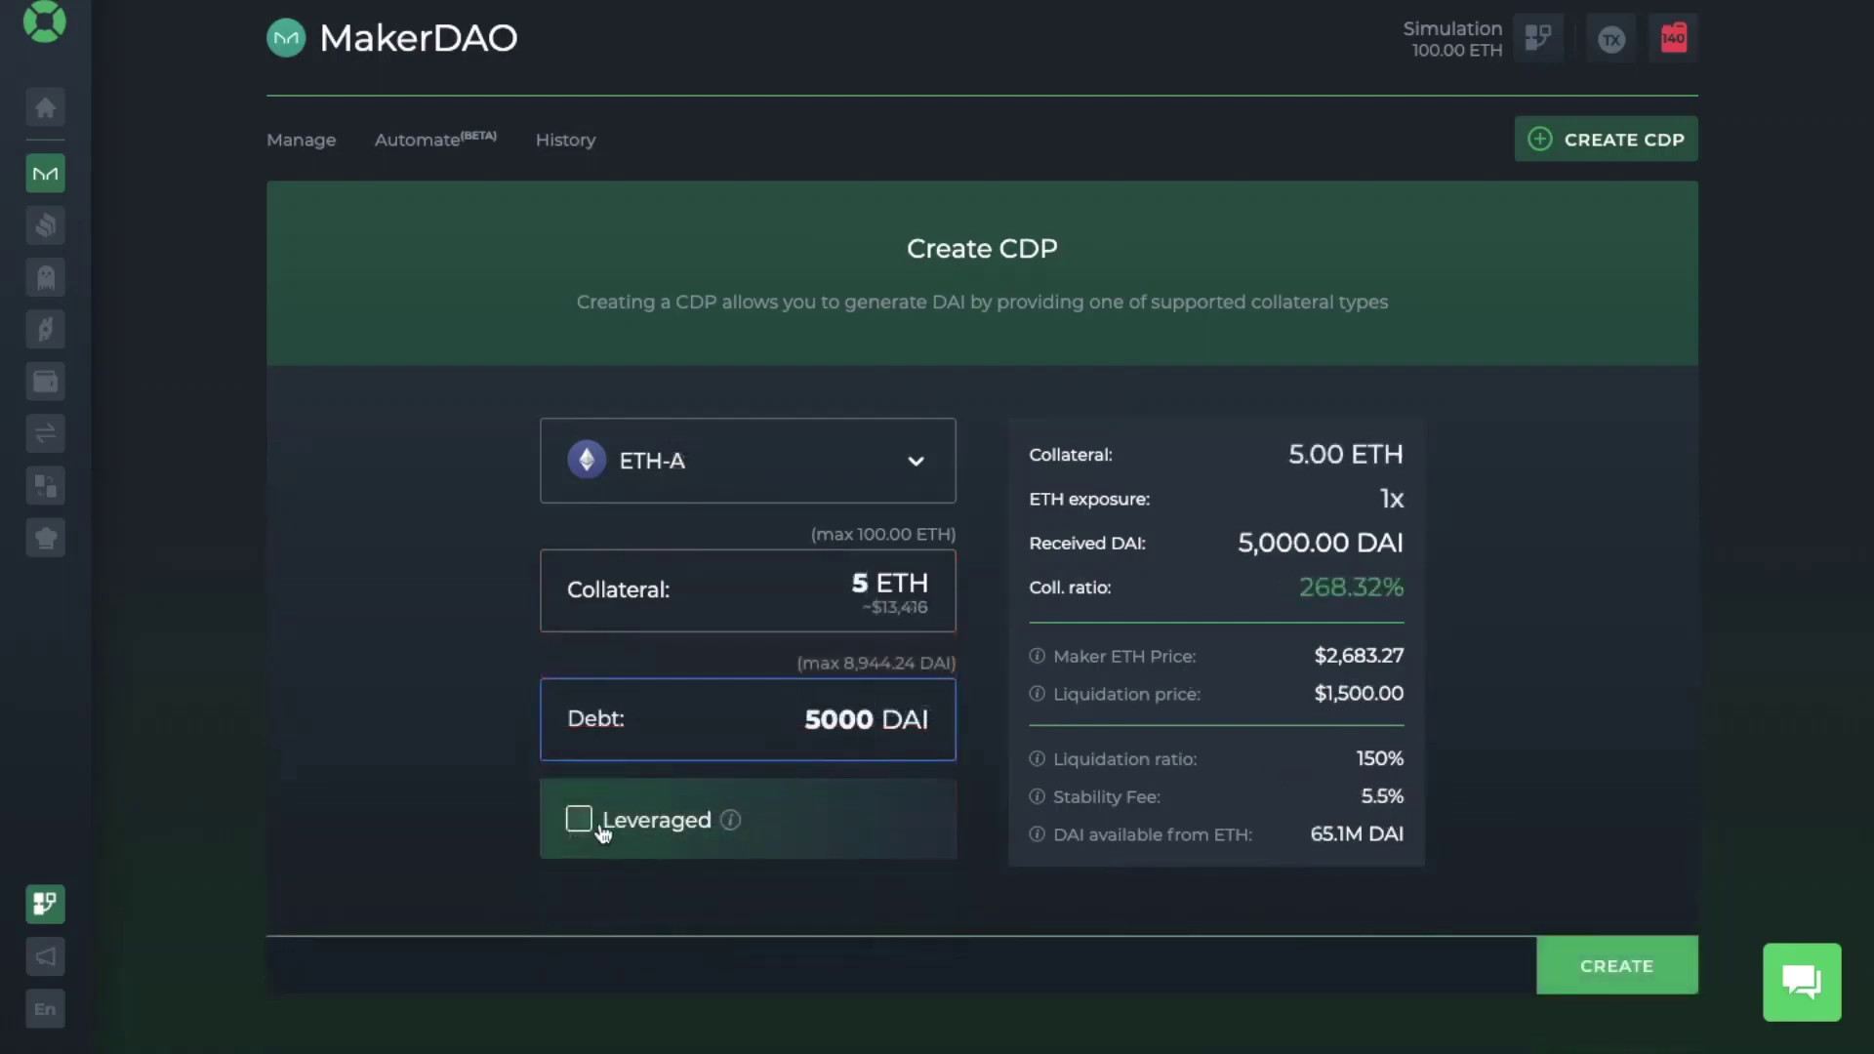
{"action": "left_click", "coordinate": [579, 820]}
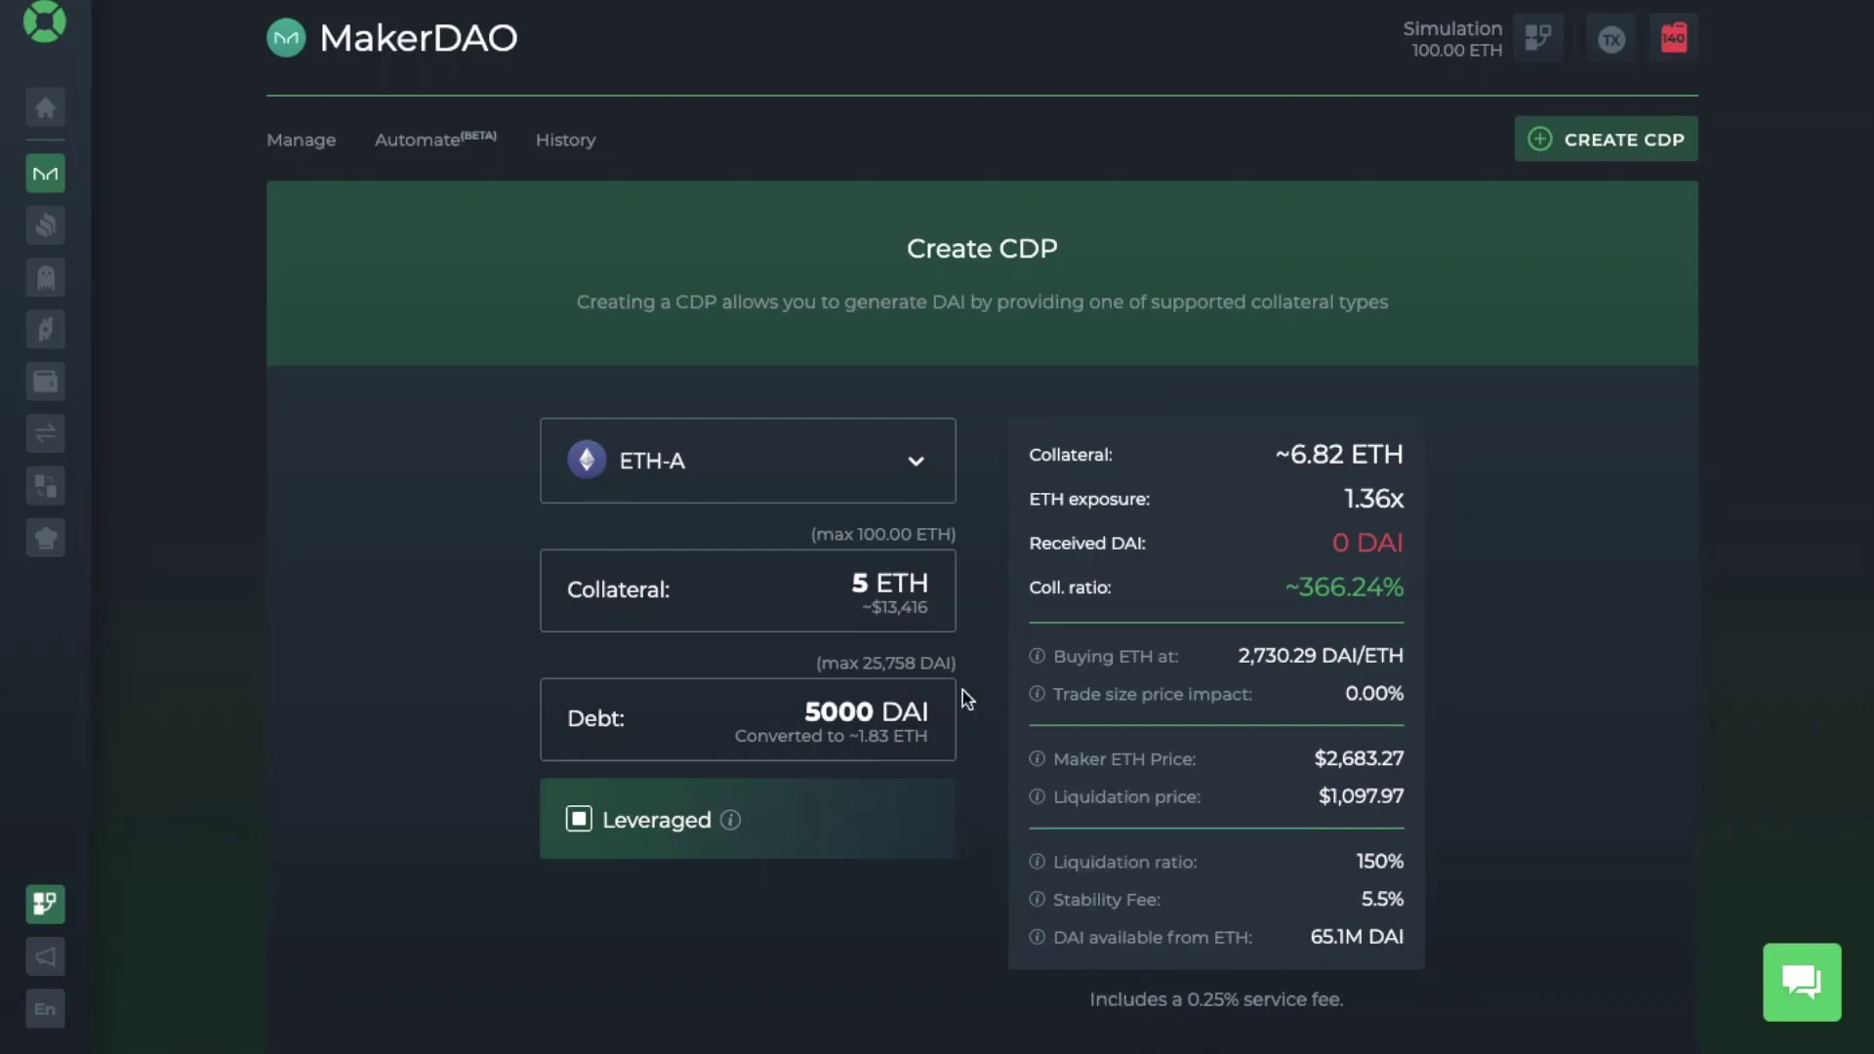
{"action": "left_click", "coordinate": [568, 822]}
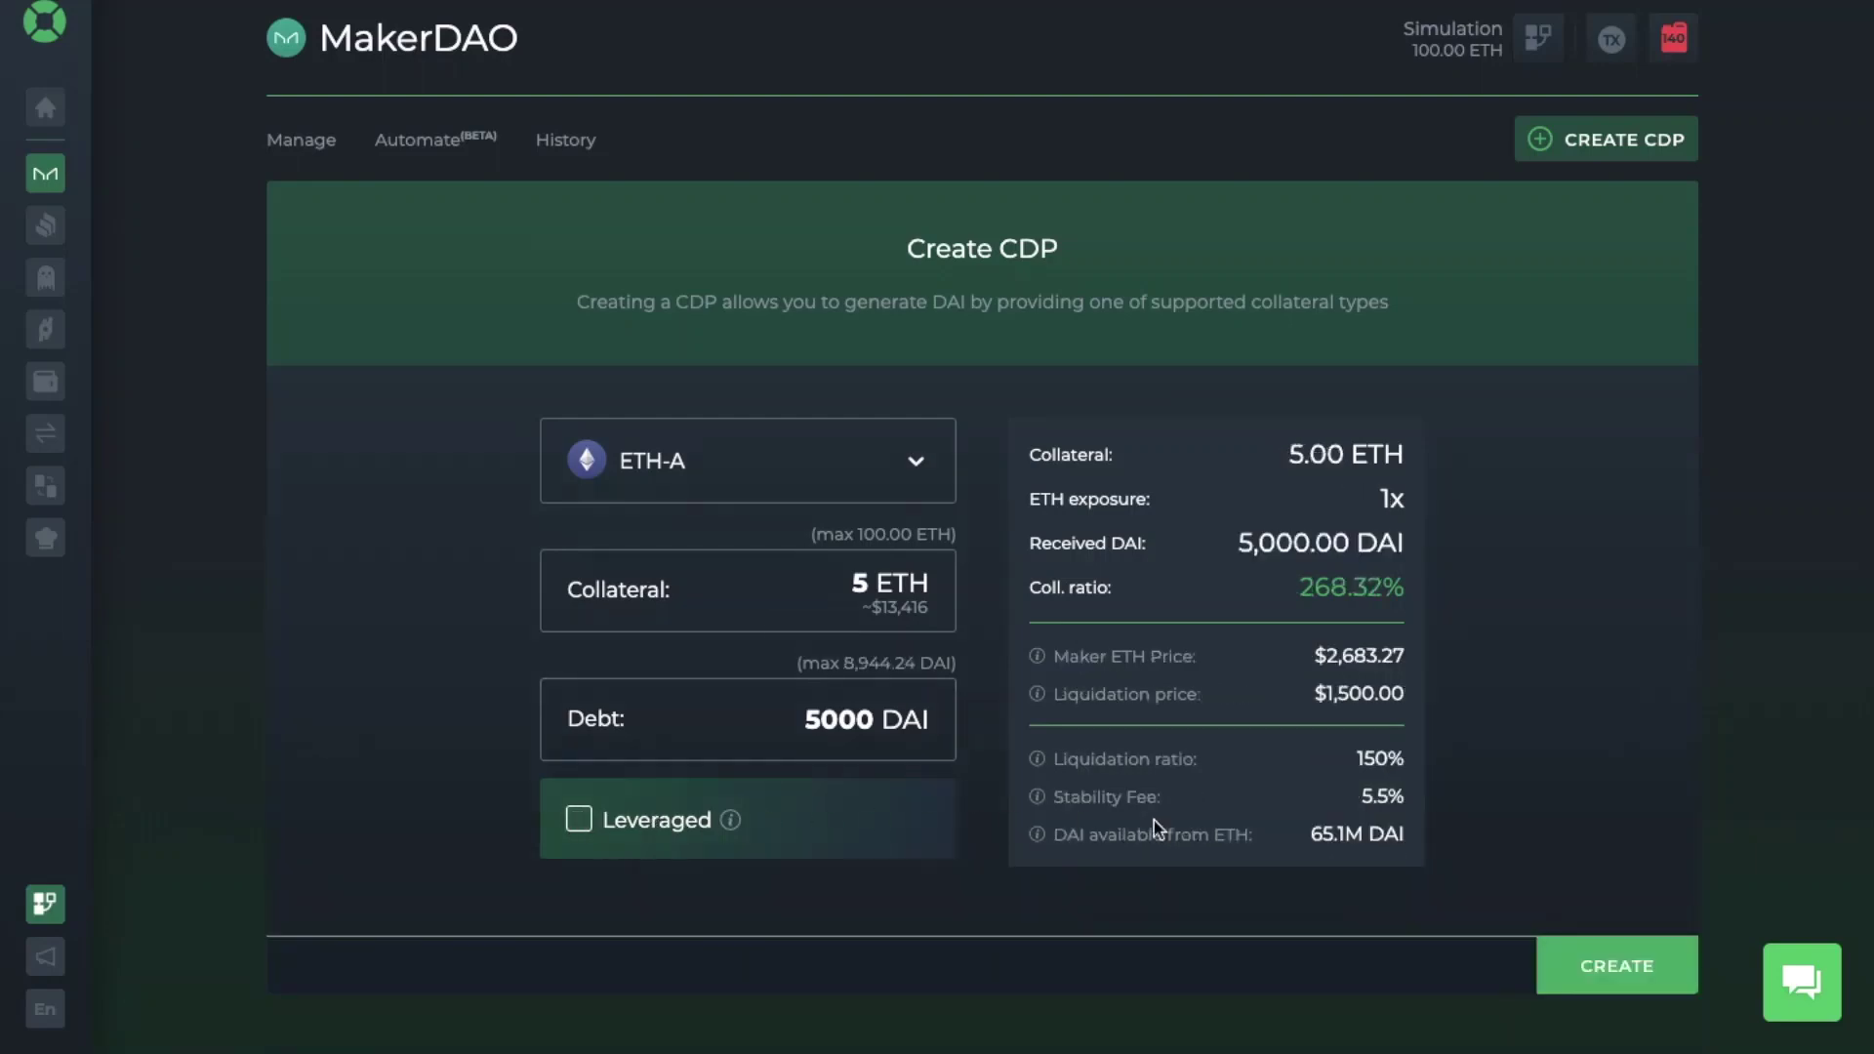
Step: Create the ETH-A CDP, postpone setting up its automation, and dismiss the transaction notifications
{"action": "left_click", "coordinate": [1597, 969]}
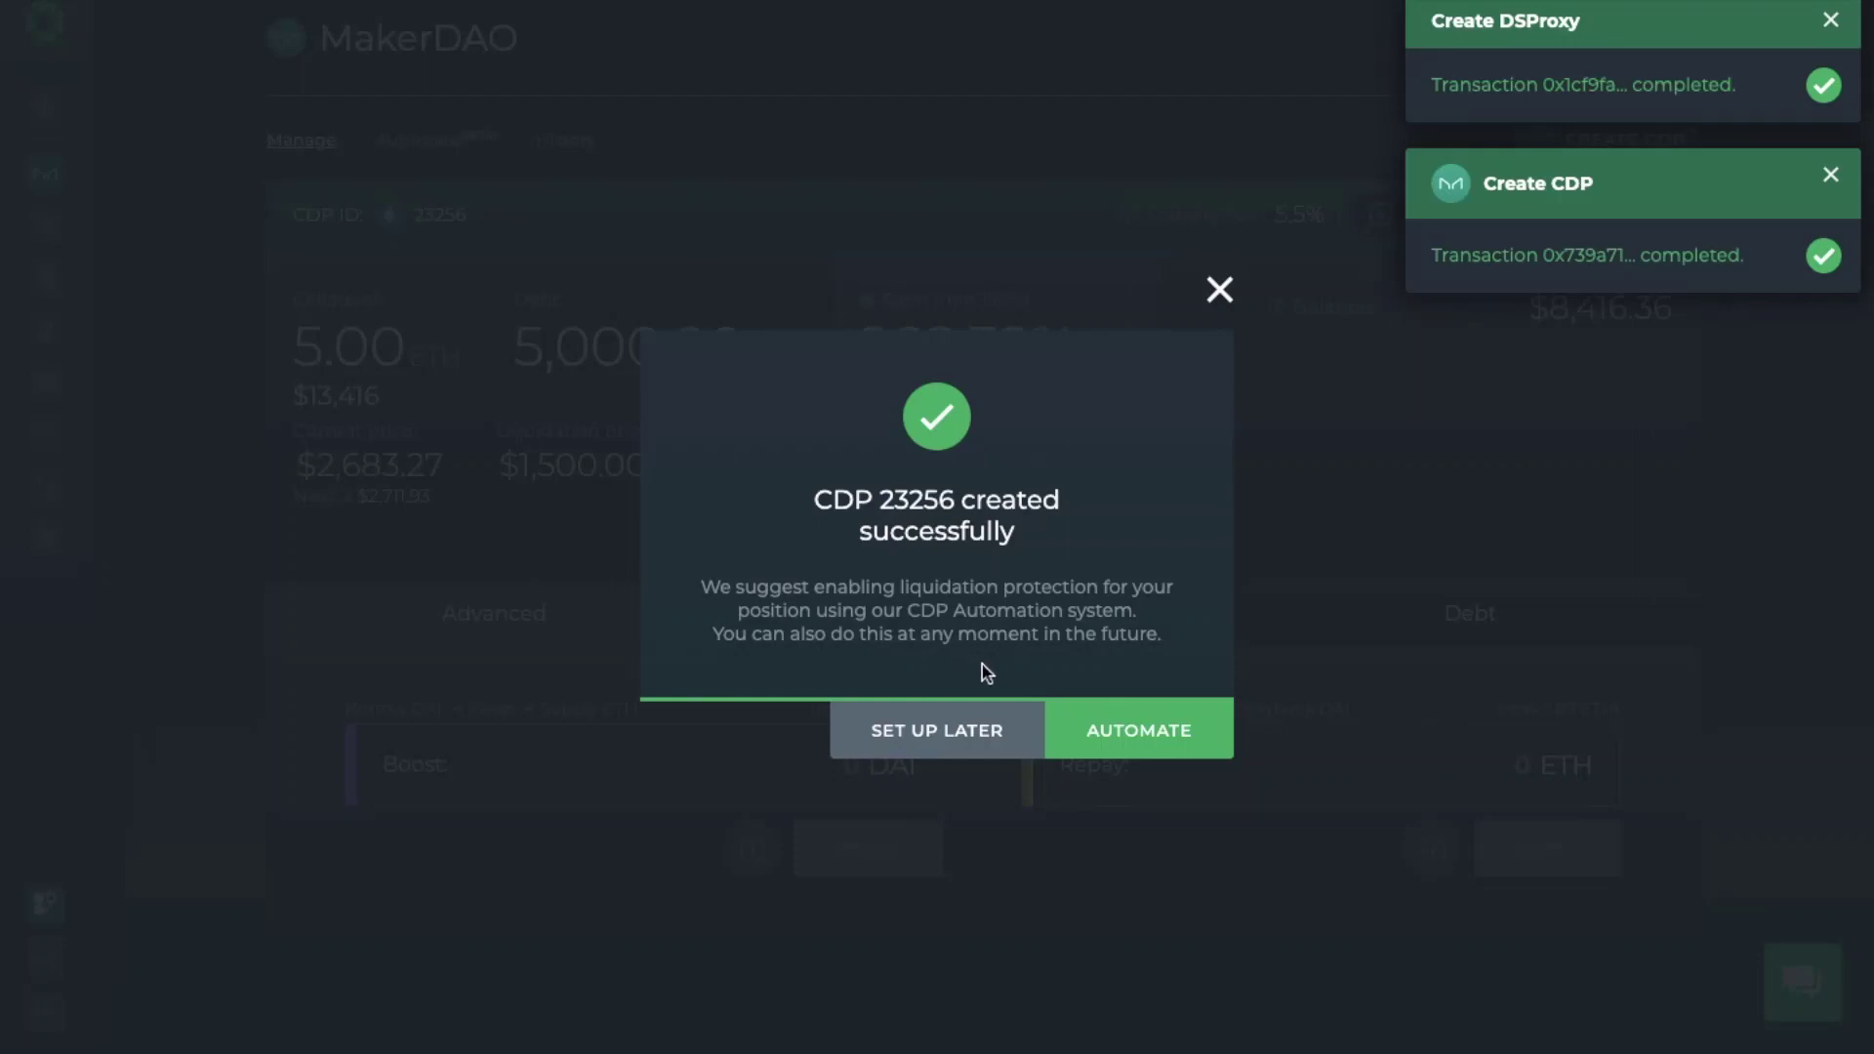
{"action": "left_click", "coordinate": [959, 733]}
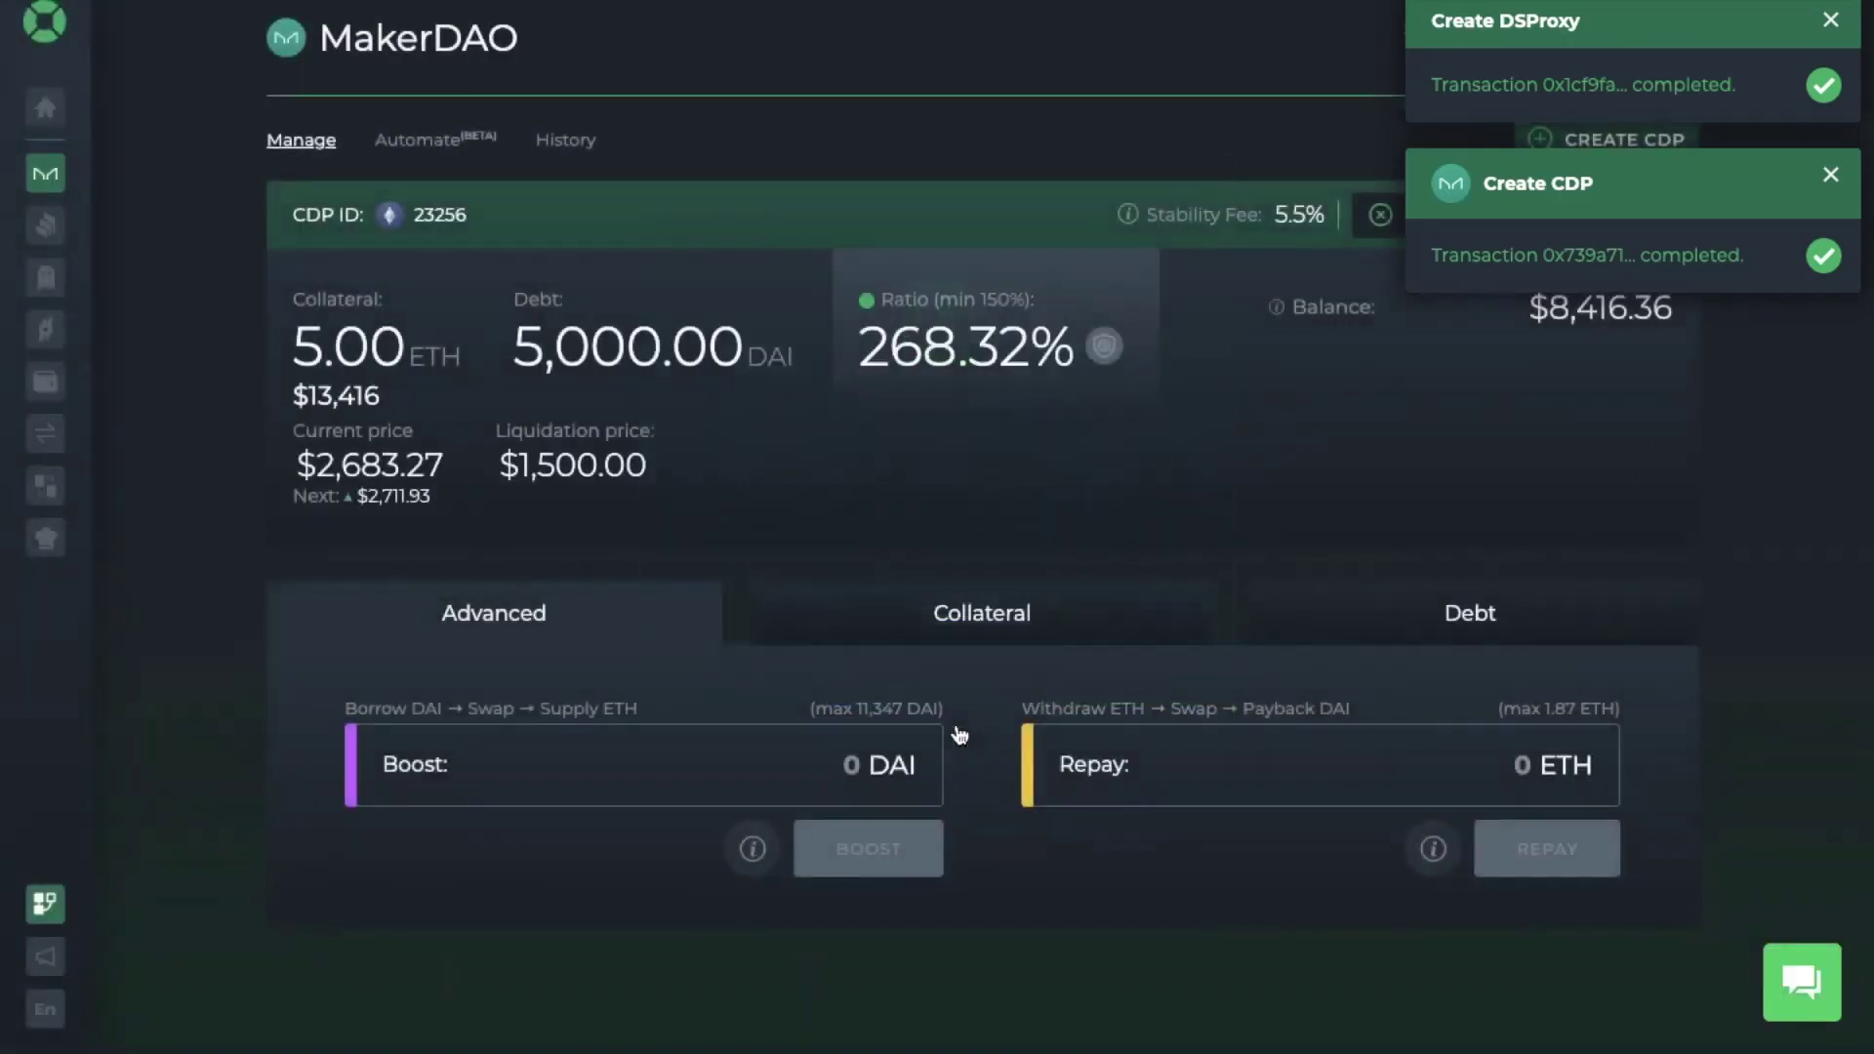
{"action": "left_click", "coordinate": [1830, 22]}
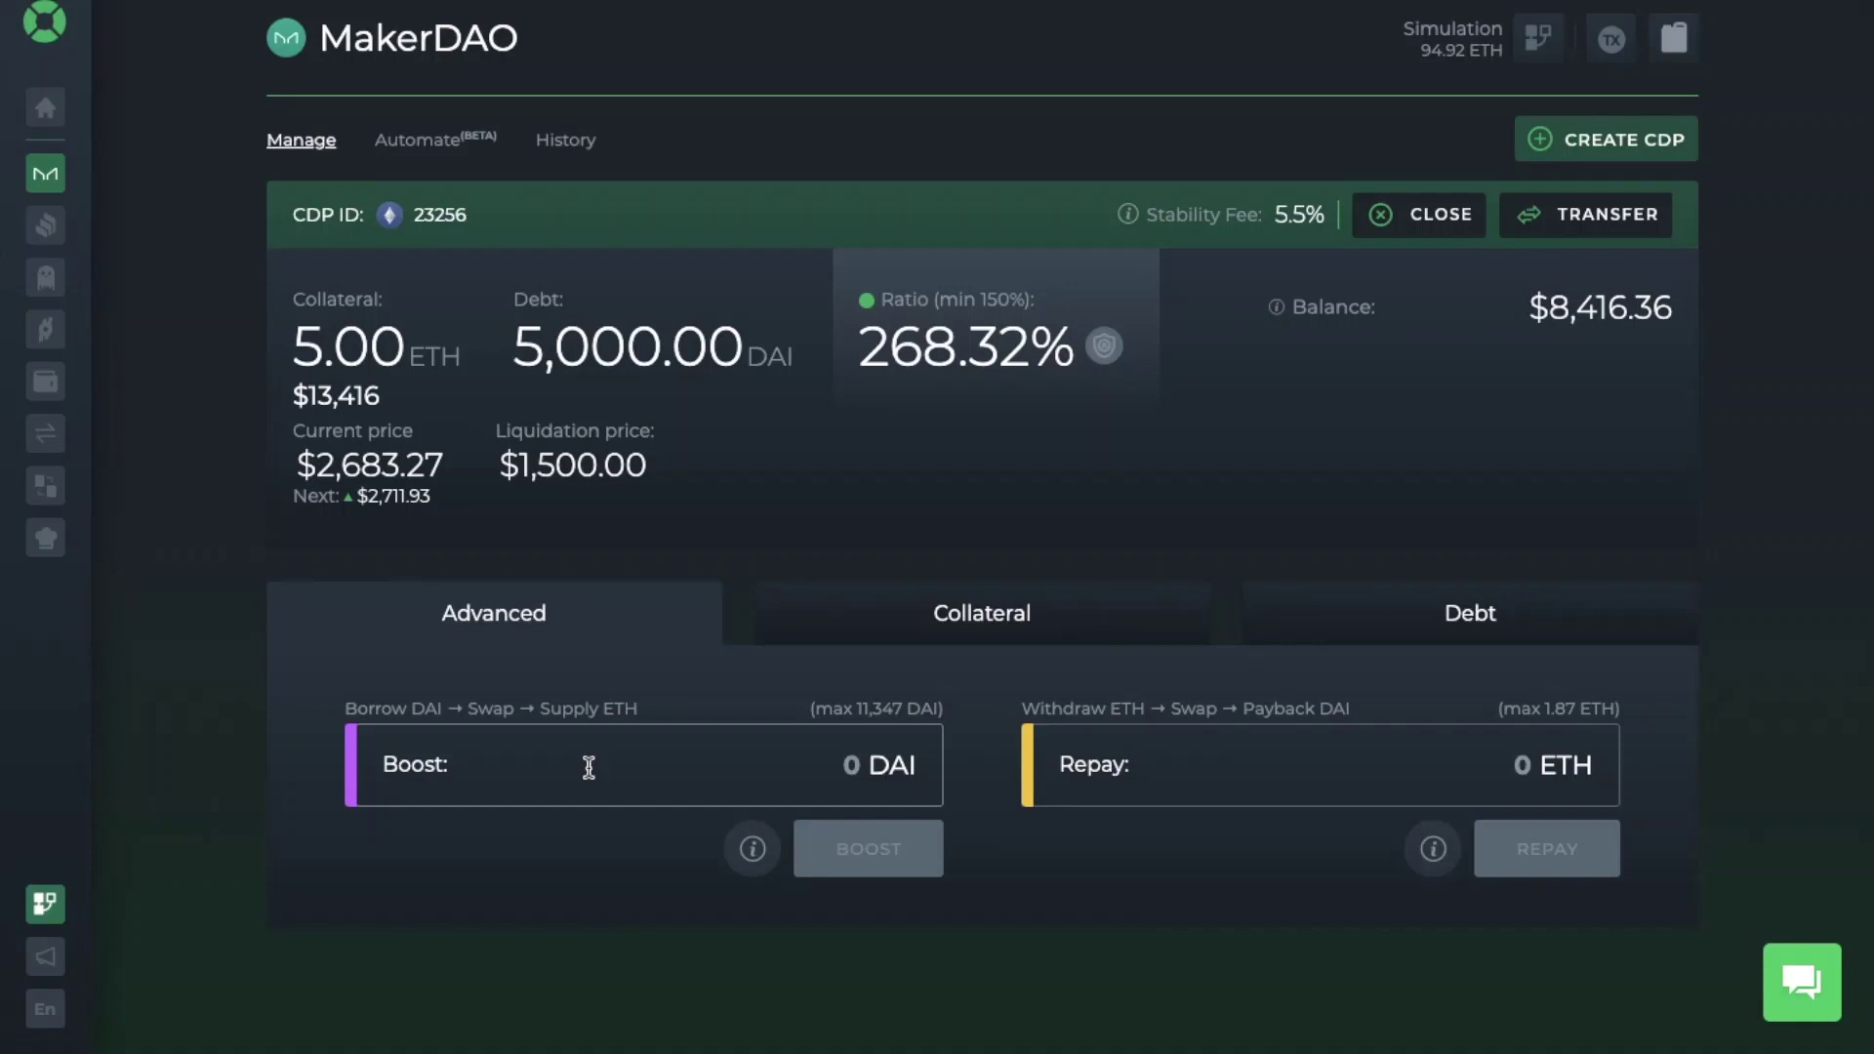
Step: Examine the explanations of Boost and Repay, and the collateral and debt actions for managing the new CDP
{"action": "mouse_move", "coordinate": [756, 853]}
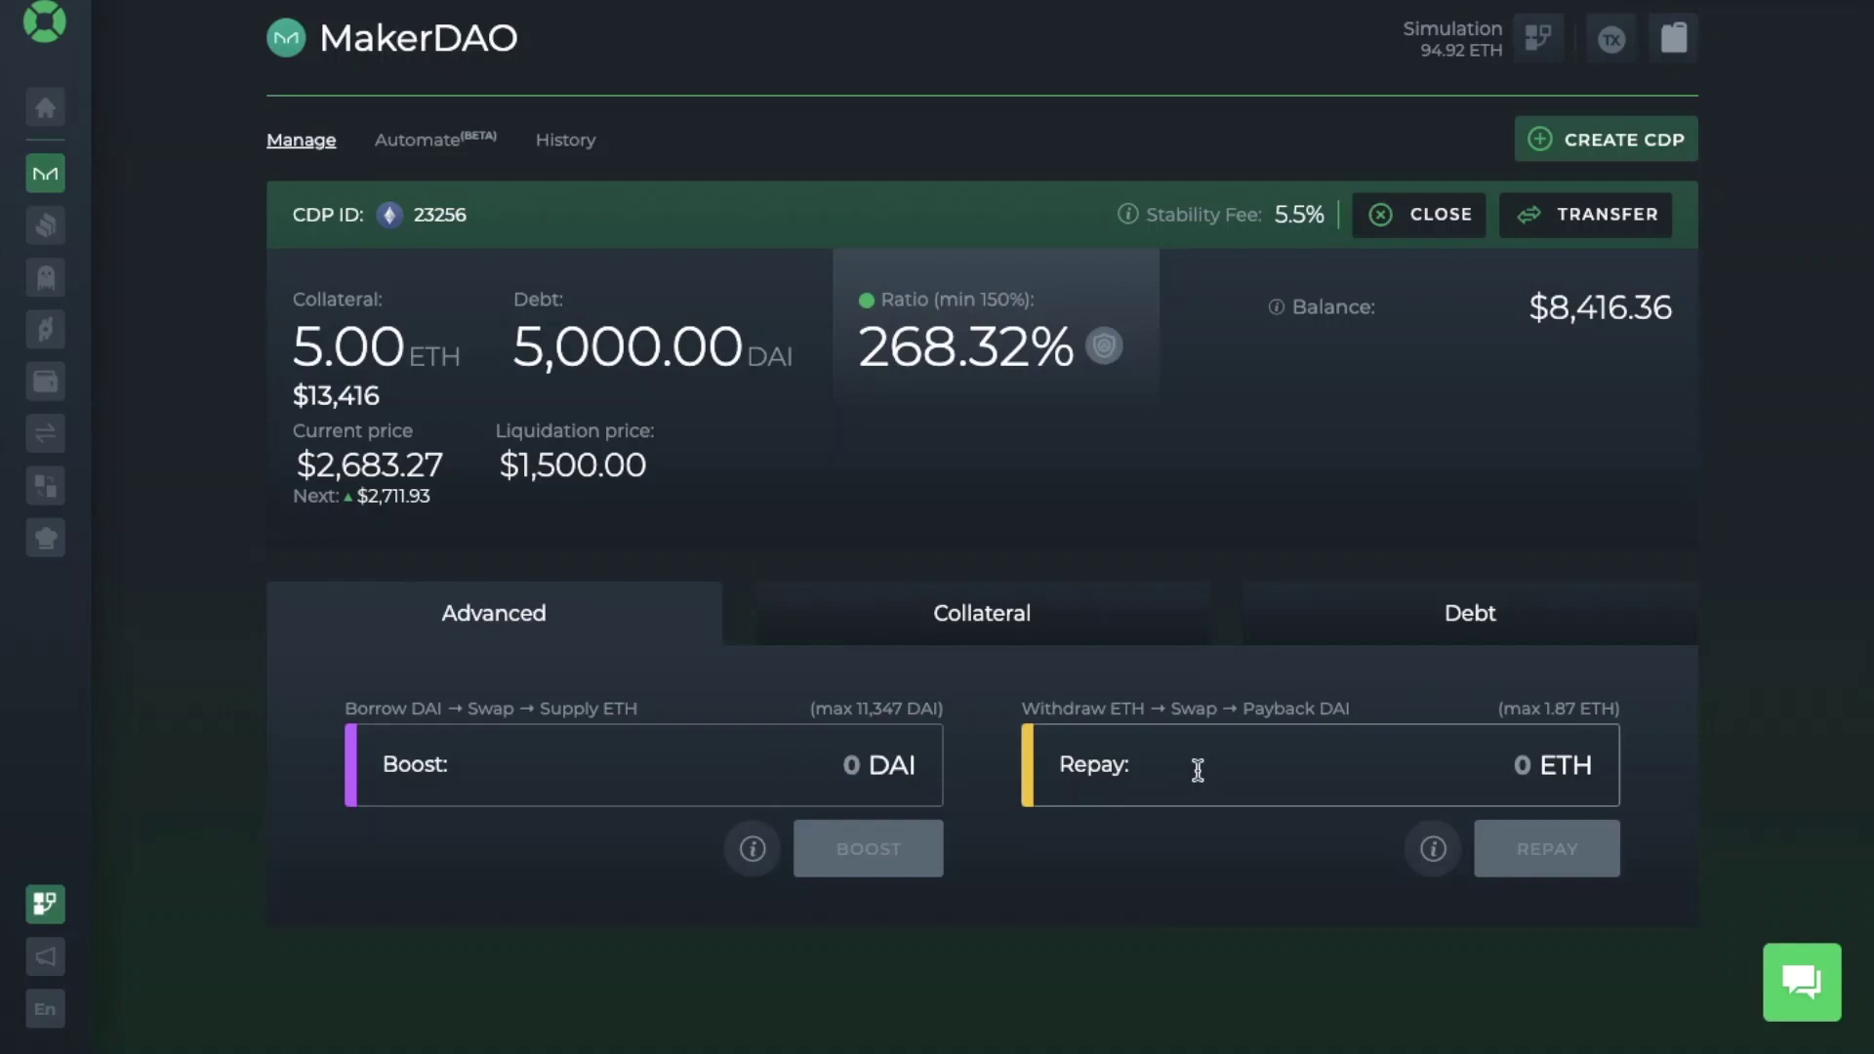
{"action": "mouse_move", "coordinate": [1428, 853]}
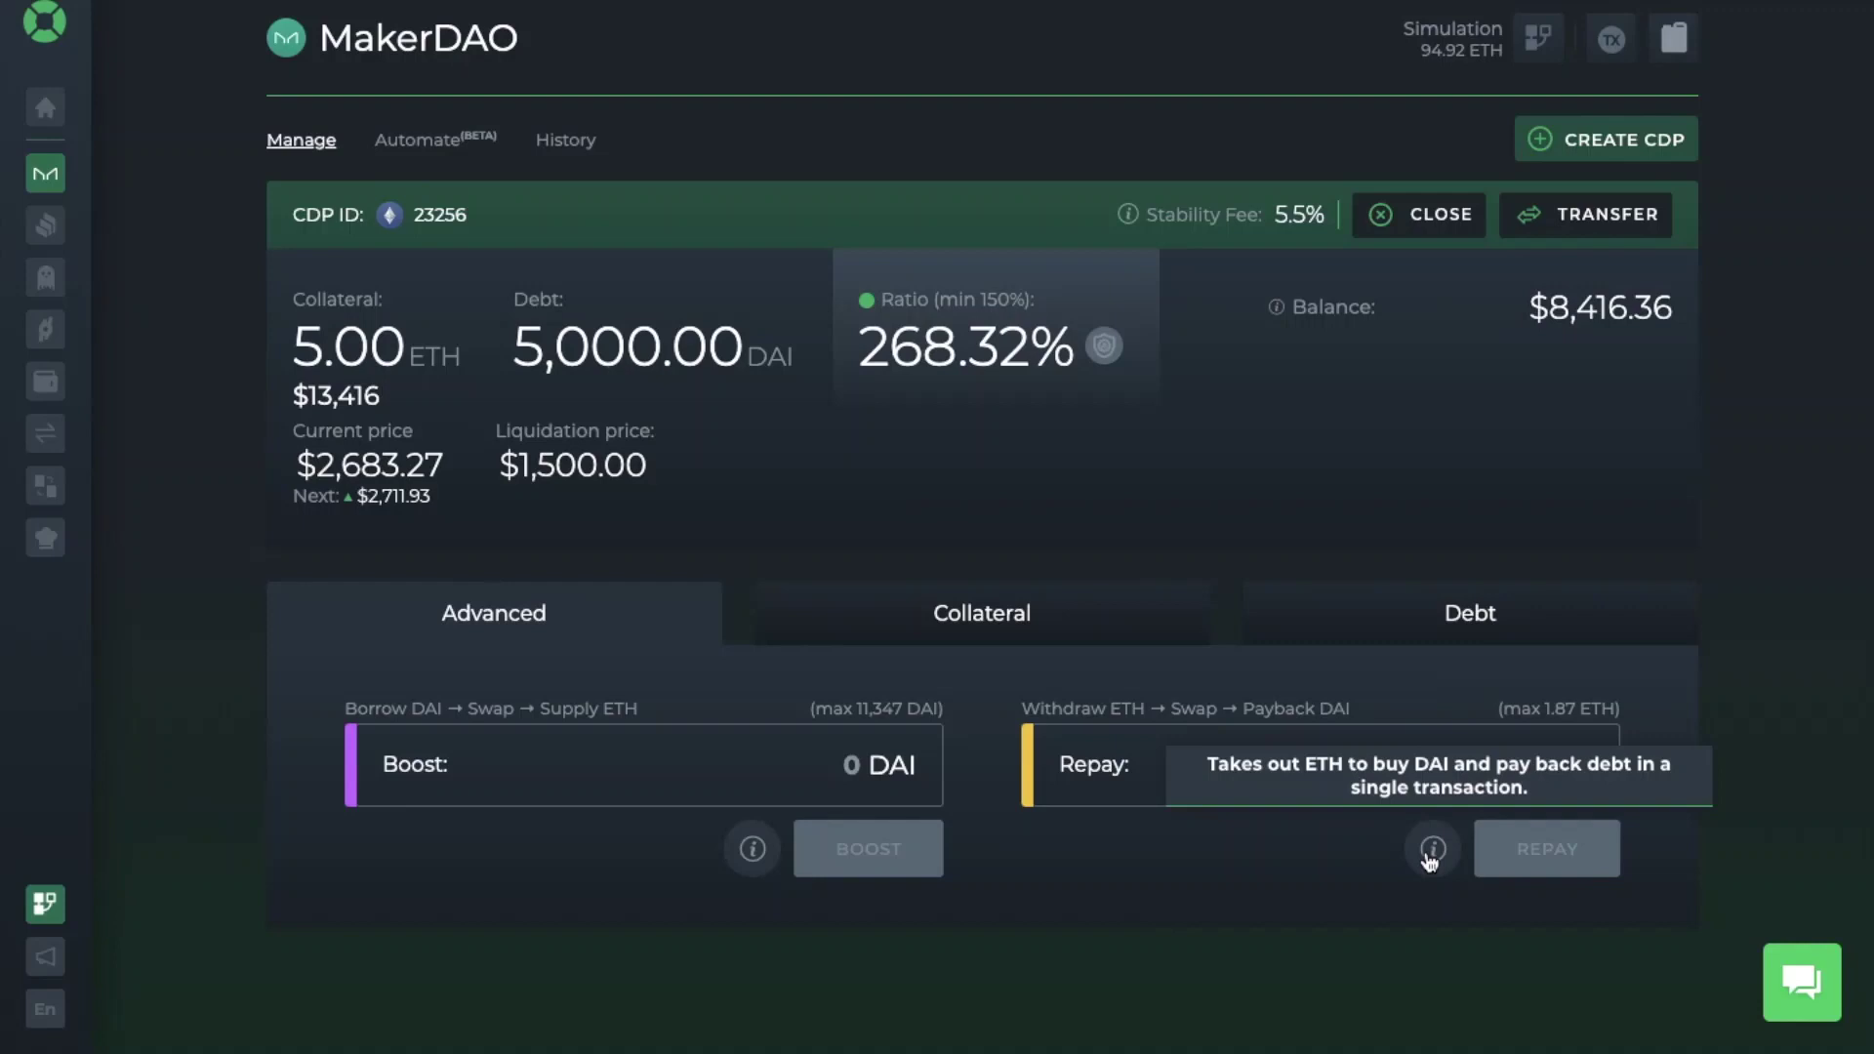
{"action": "left_click", "coordinate": [1112, 629]}
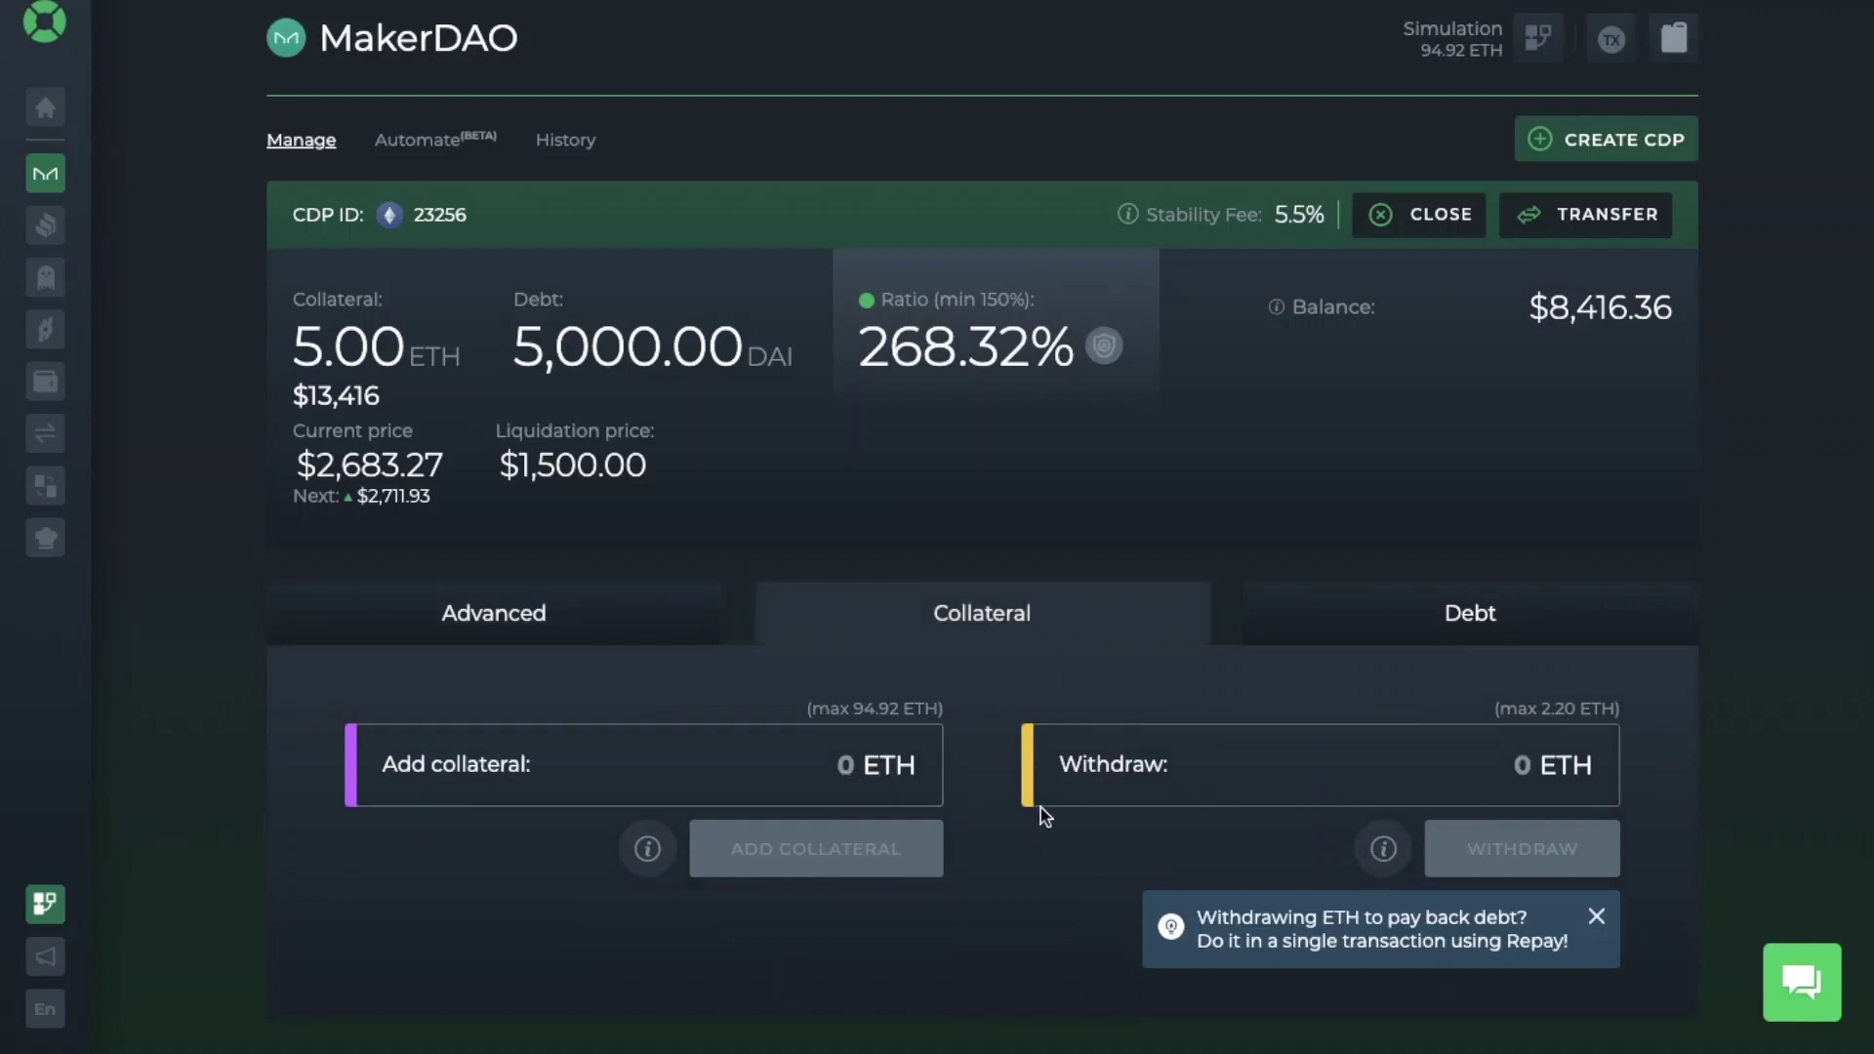
{"action": "left_click", "coordinate": [1376, 631]}
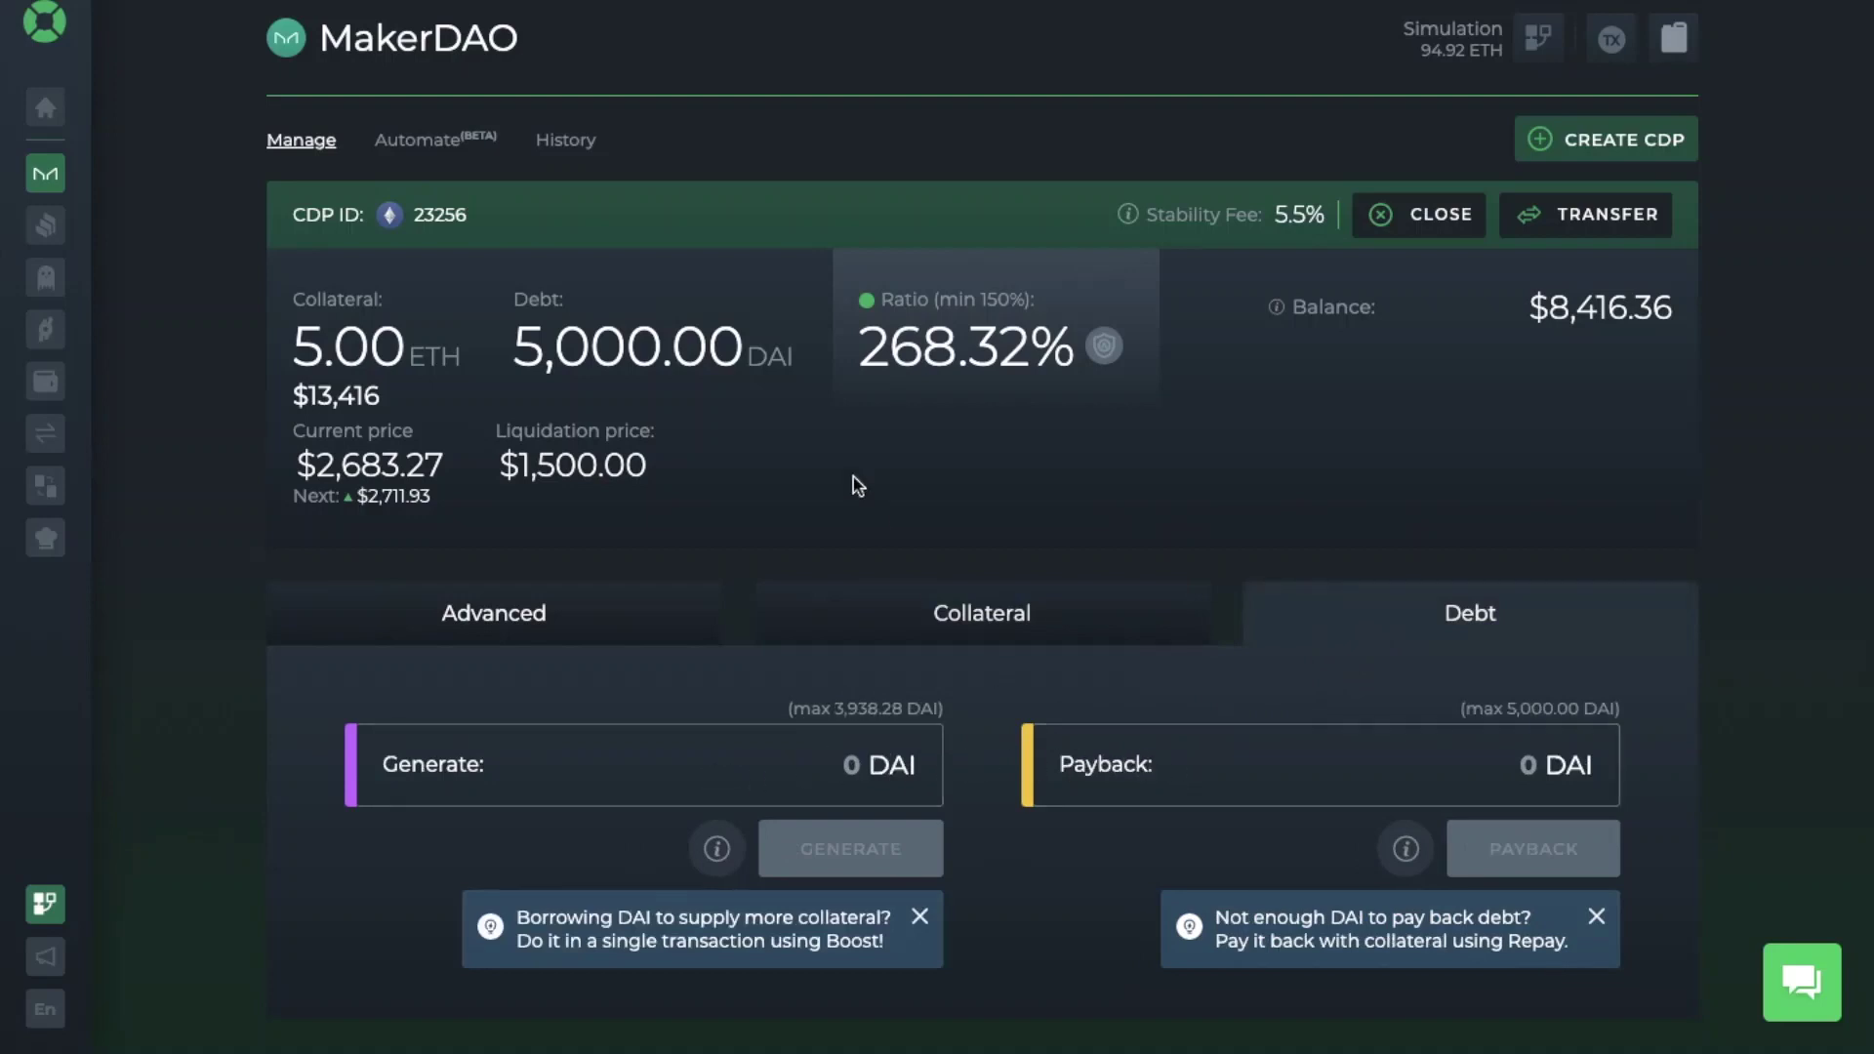
Step: Open the CDP Automation setup and examine its requirements and its repay and boost ratio settings
{"action": "left_click", "coordinate": [445, 149]}
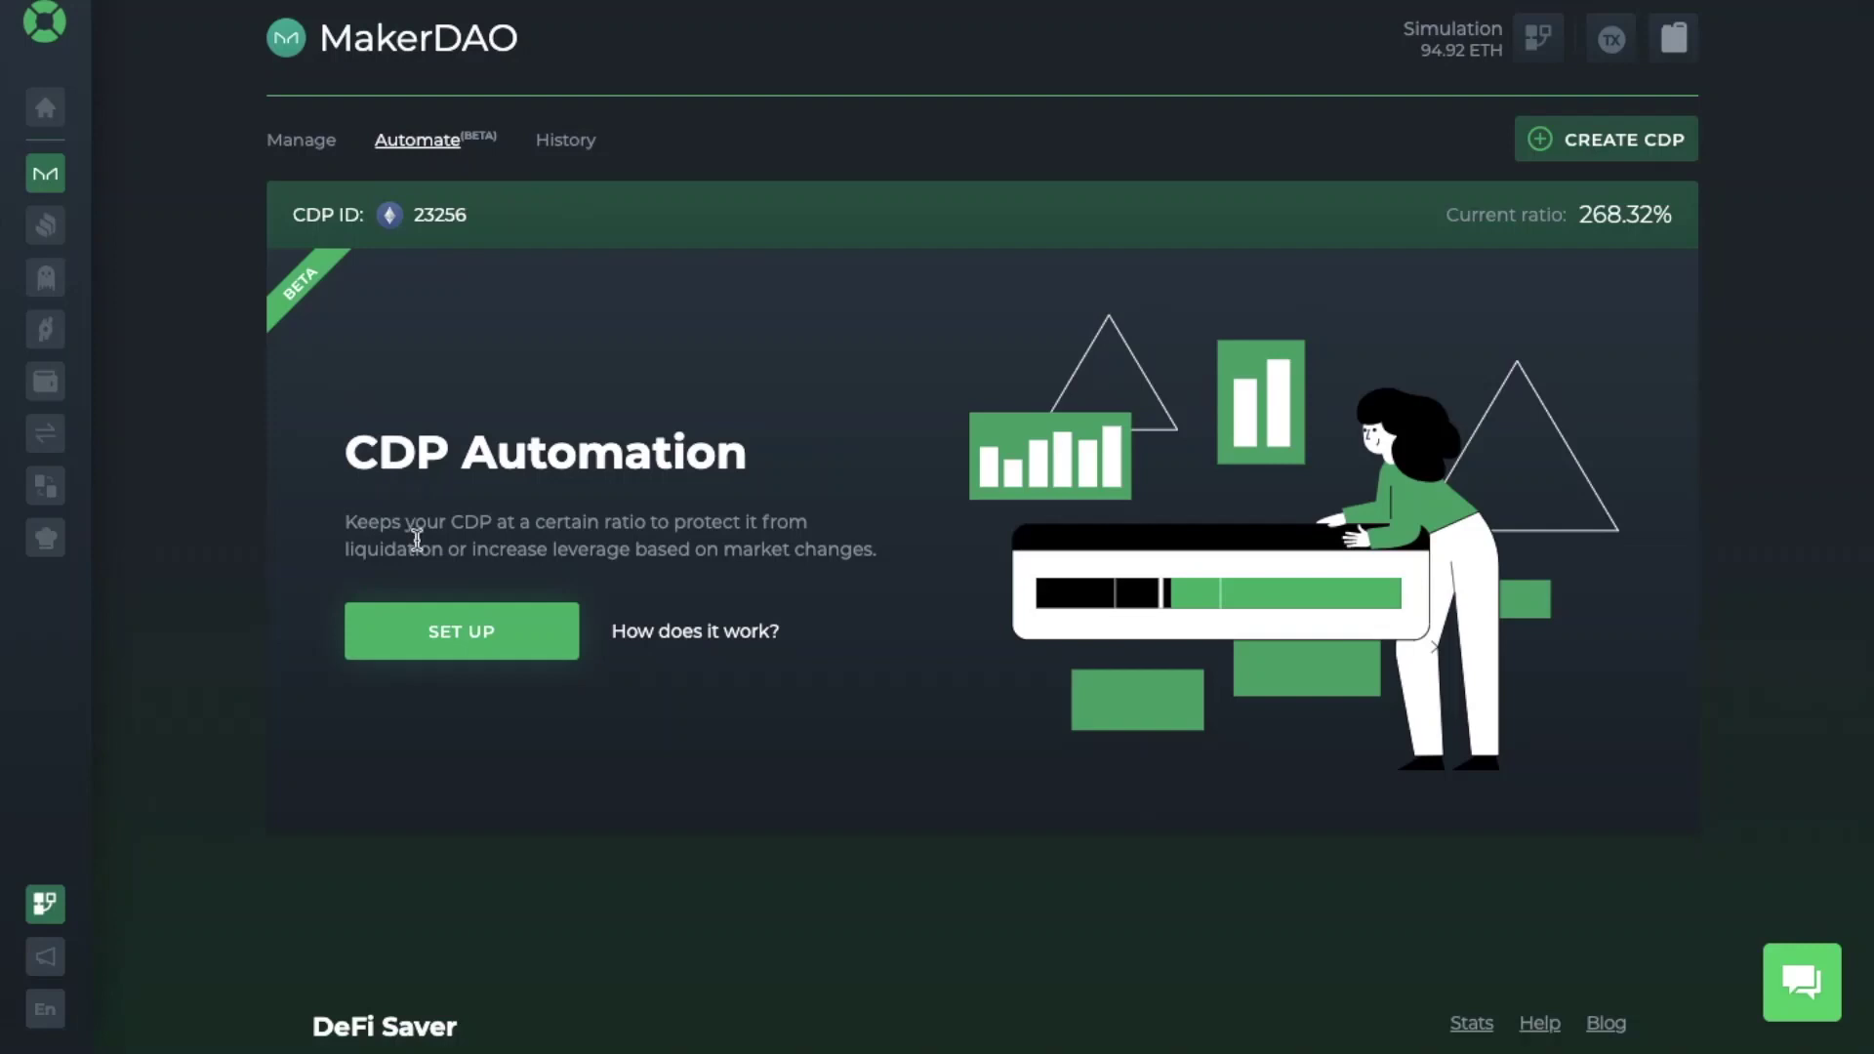
{"action": "left_click", "coordinate": [421, 613]}
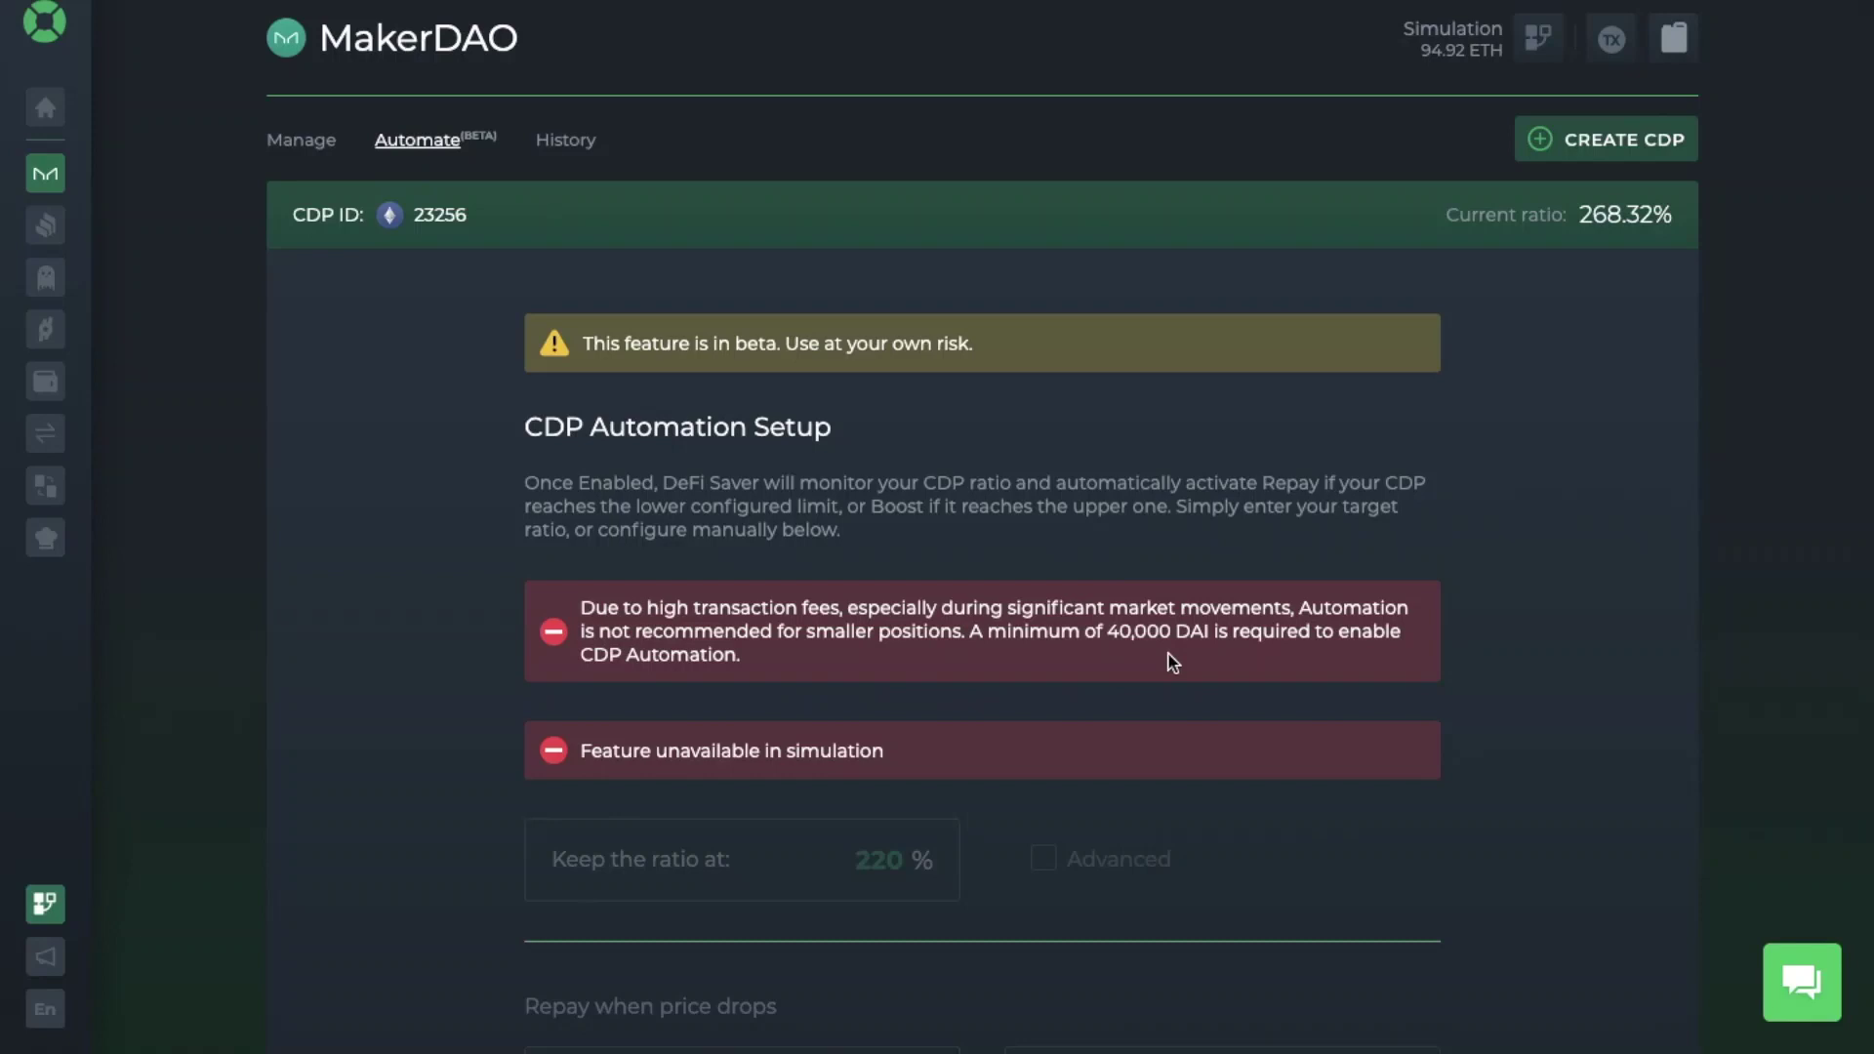
{"action": "scroll", "coordinate": [1168, 653], "scroll_direction": "down", "scroll_amount": 4}
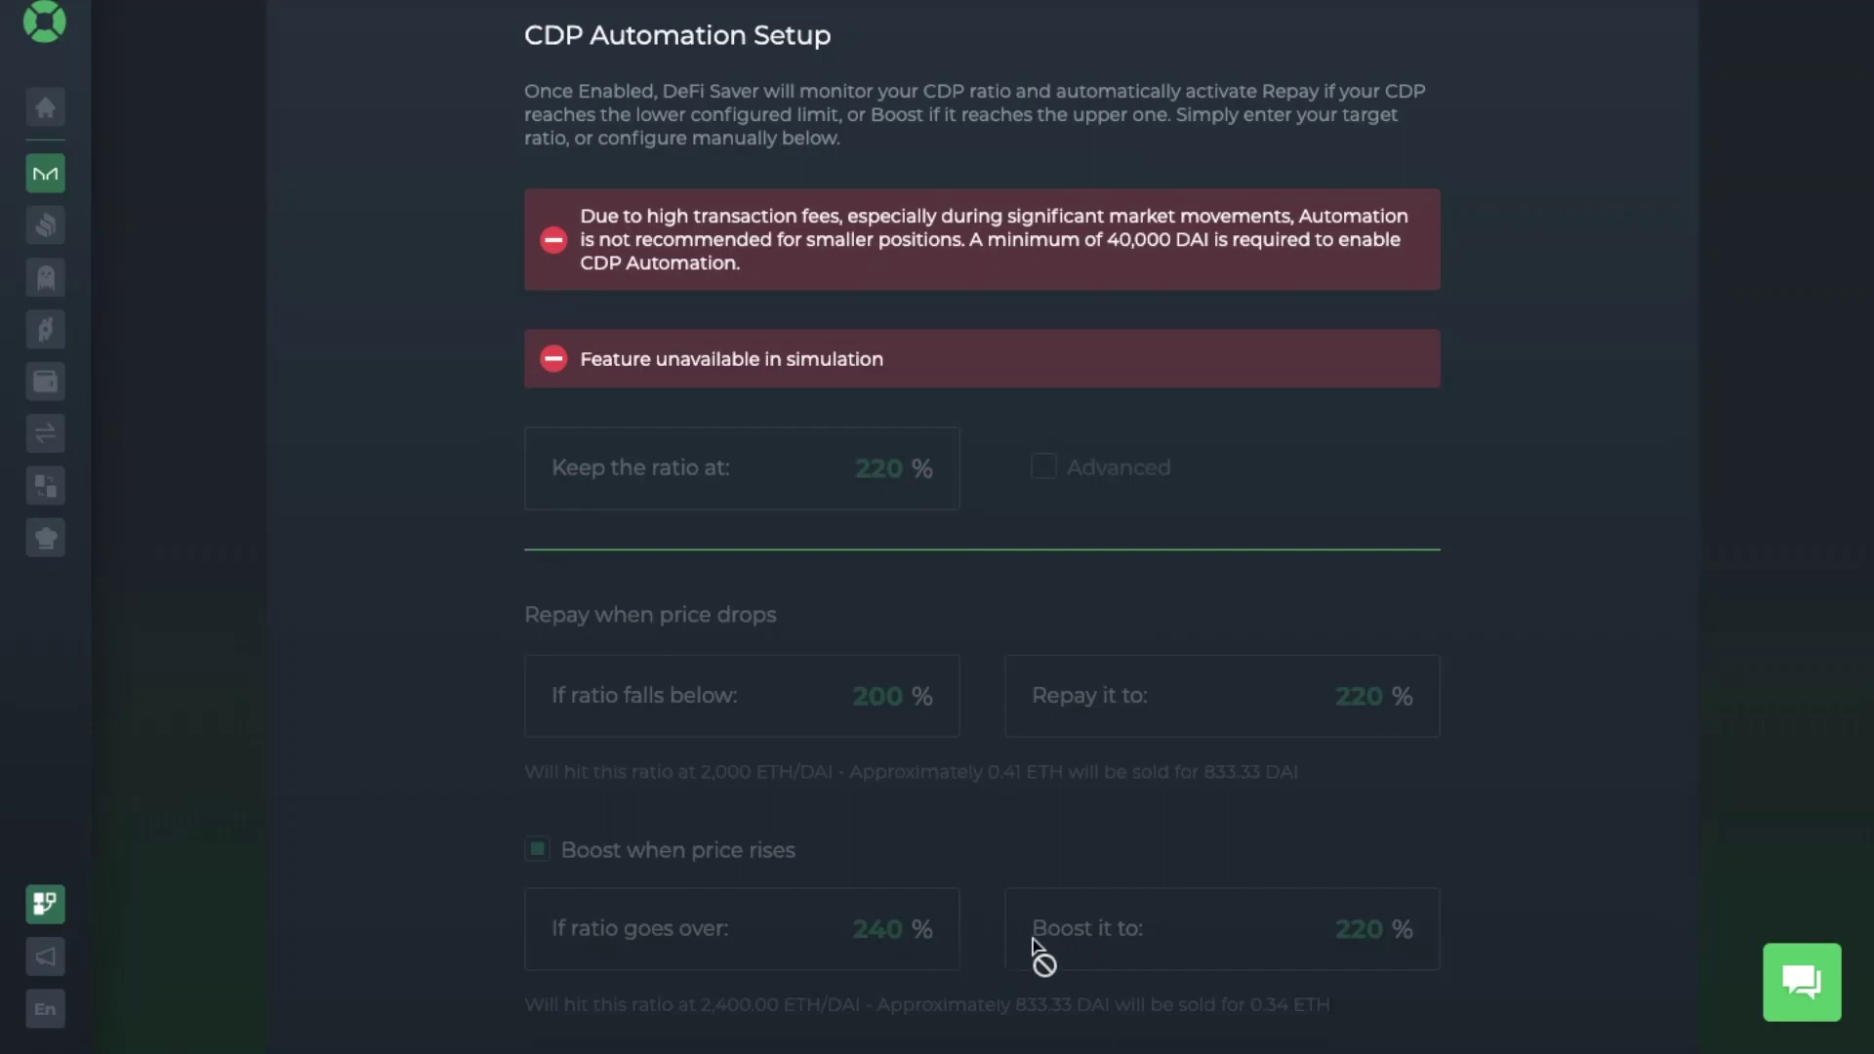
{"action": "scroll", "coordinate": [1035, 941], "scroll_direction": "up", "scroll_amount": 4}
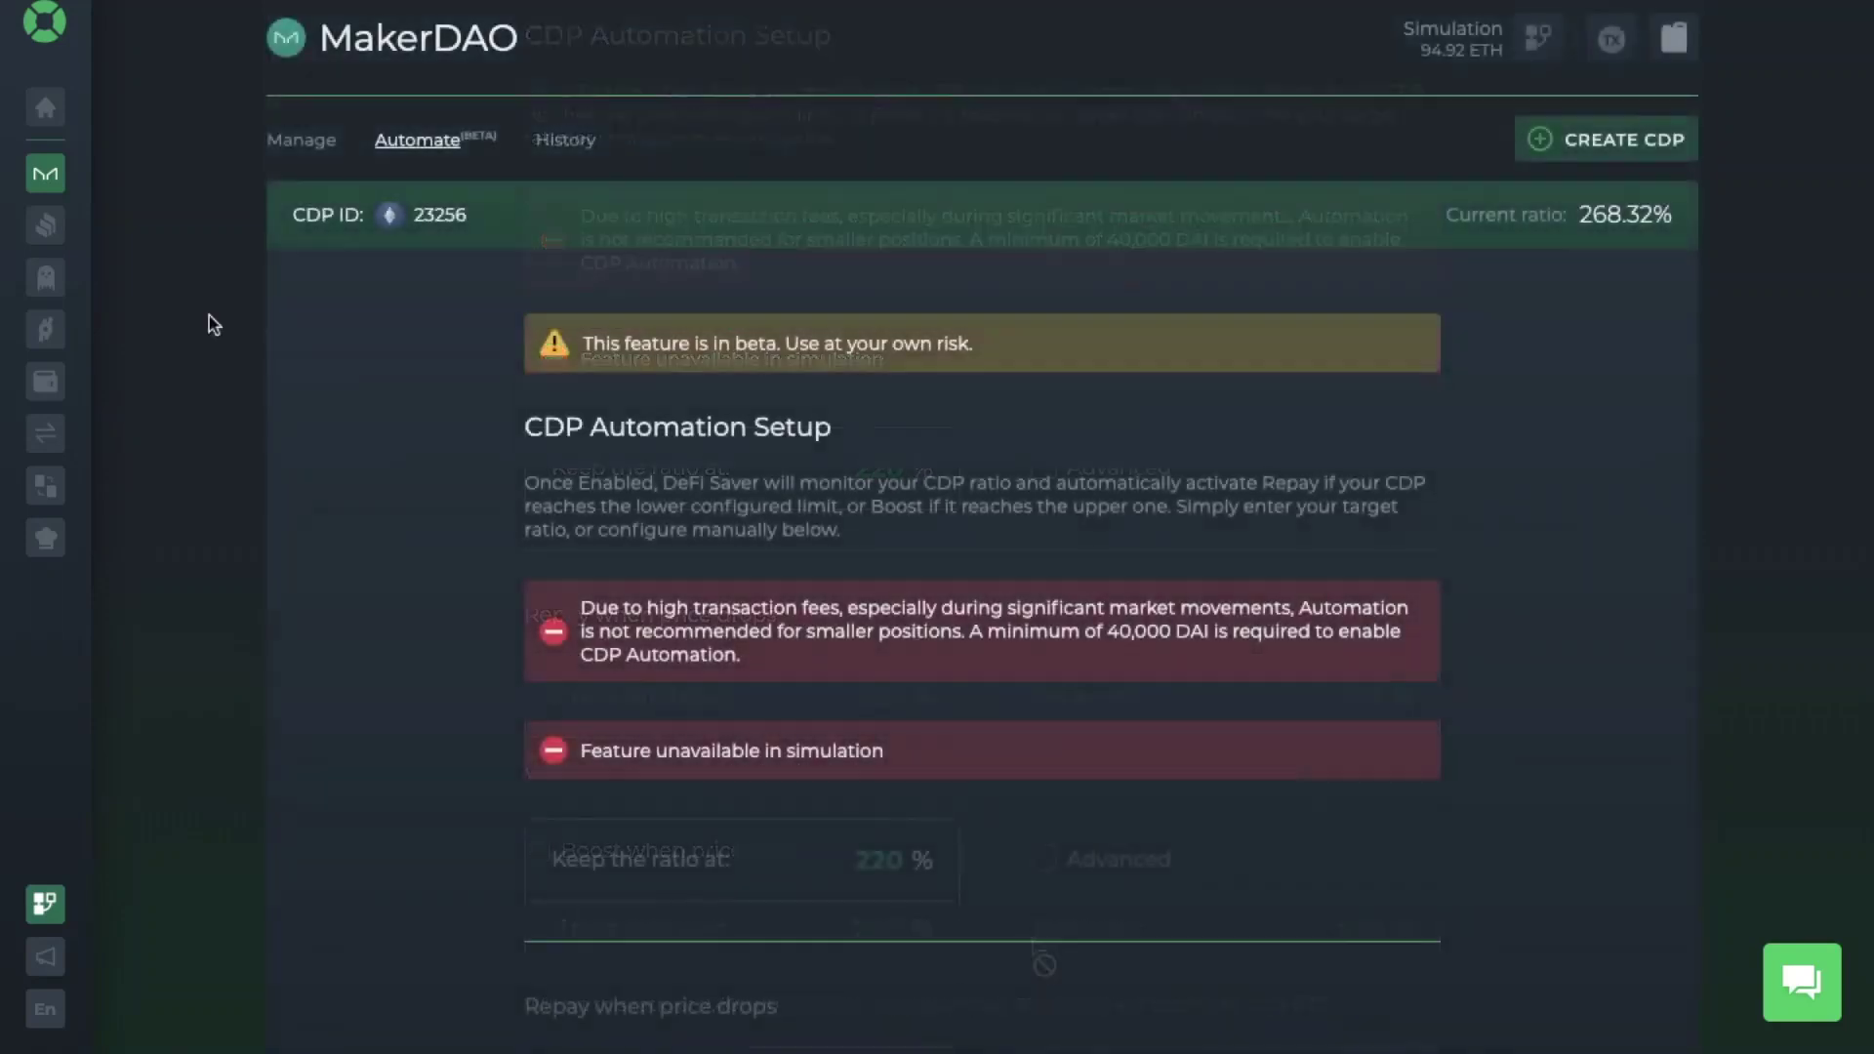
Step: View the Compound dashboard, then create a Smart Wallet for Smart Savings and accept the DSProxy transaction
{"action": "mouse_move", "coordinate": [61, 232]}
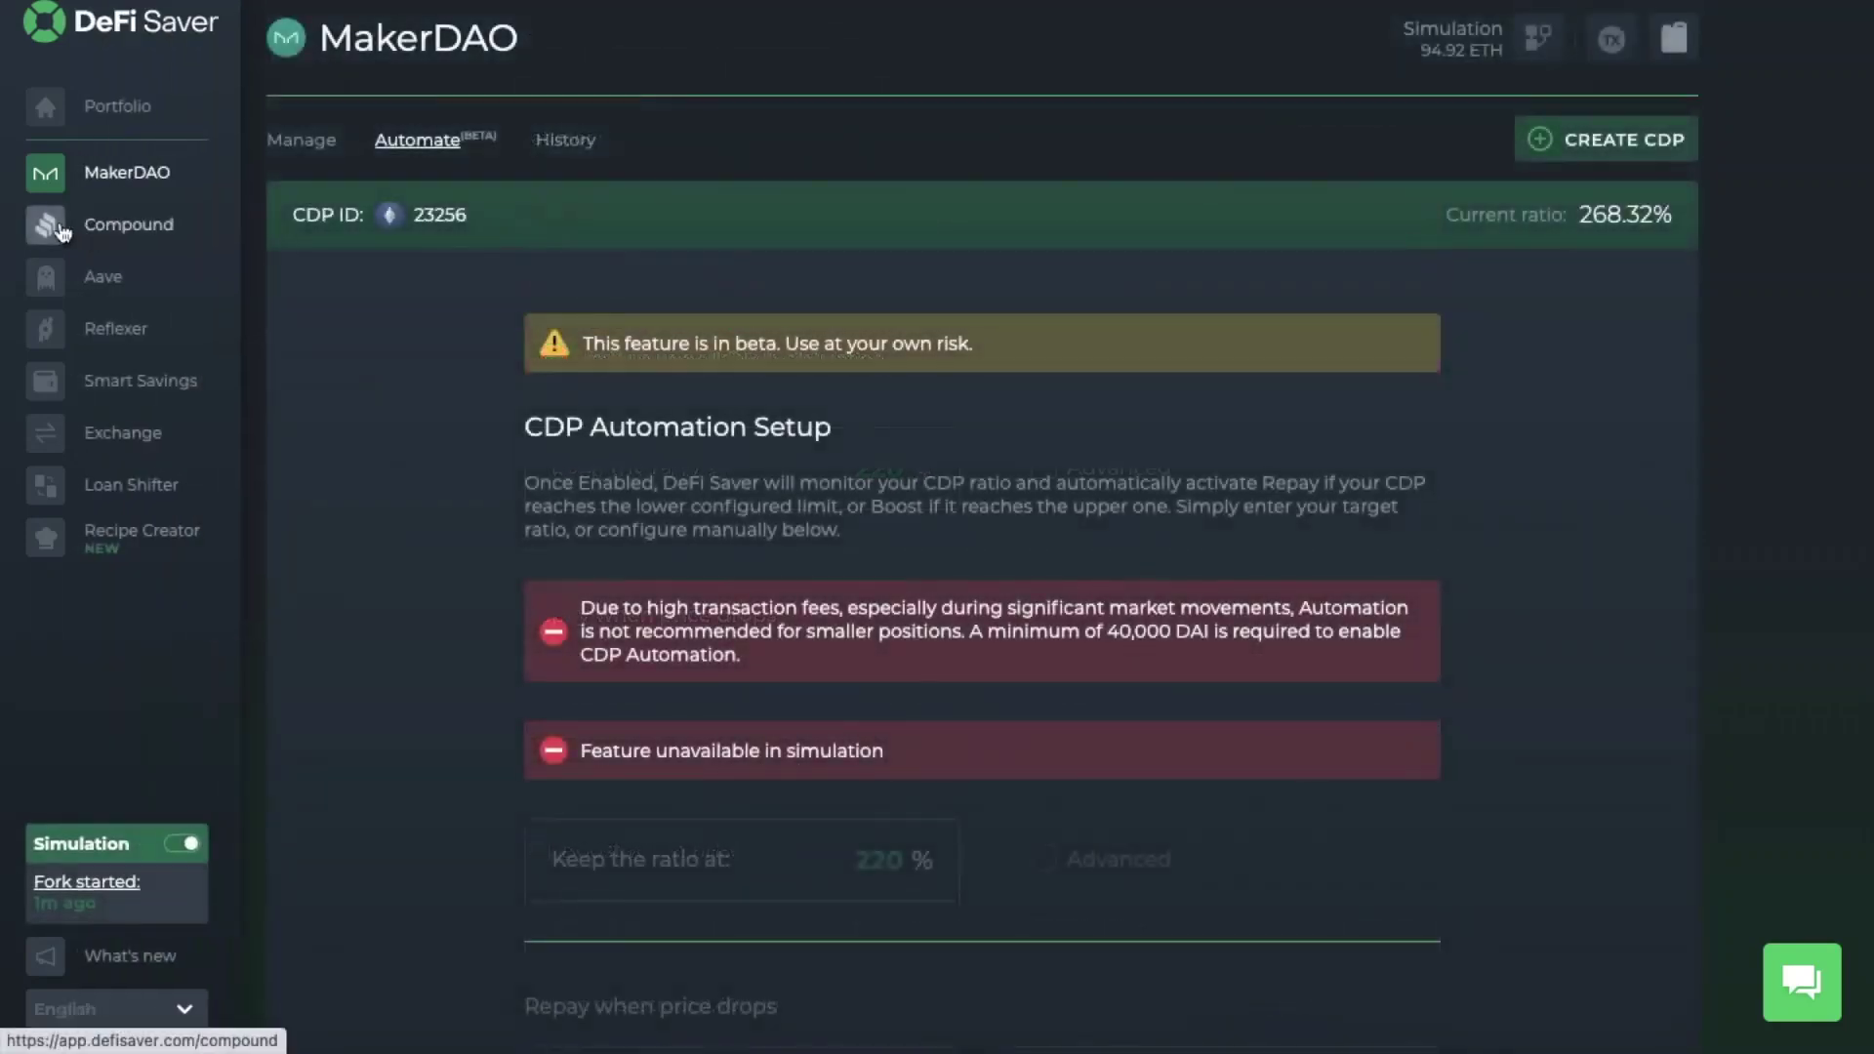
{"action": "left_click", "coordinate": [145, 237]}
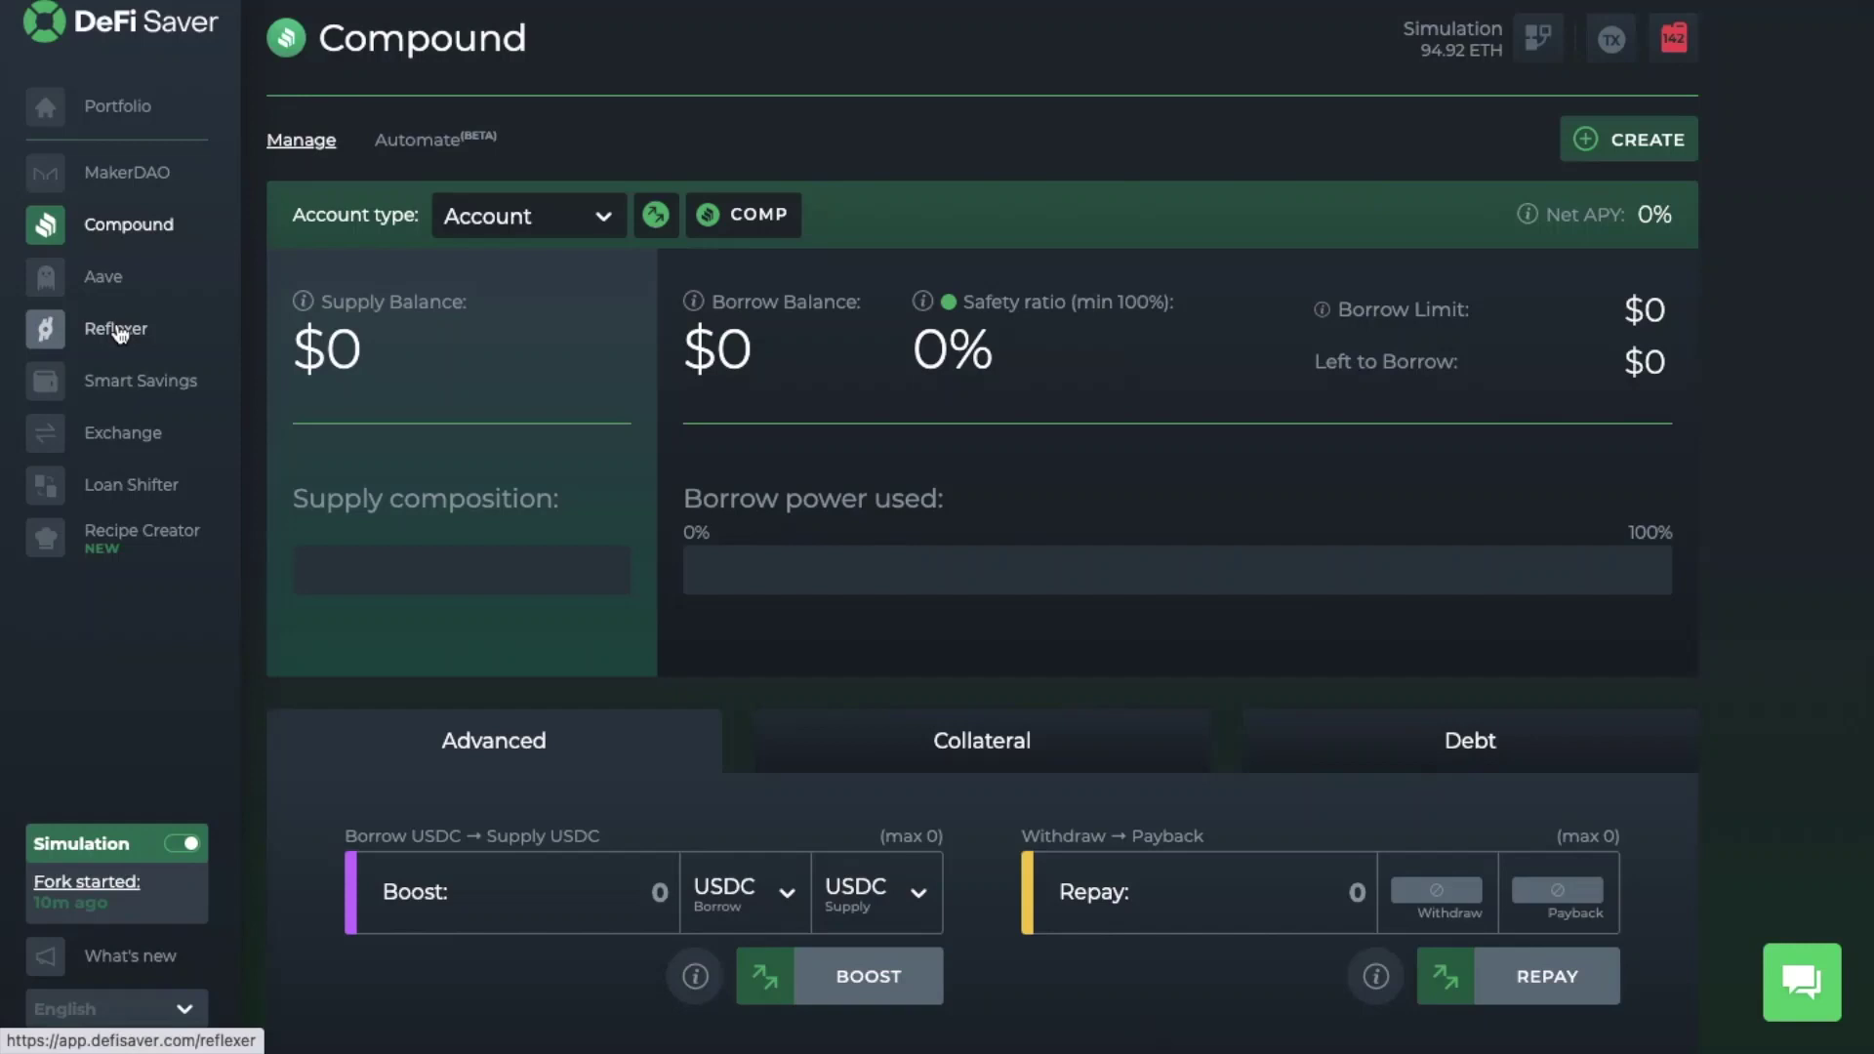
{"action": "left_click", "coordinate": [119, 391]}
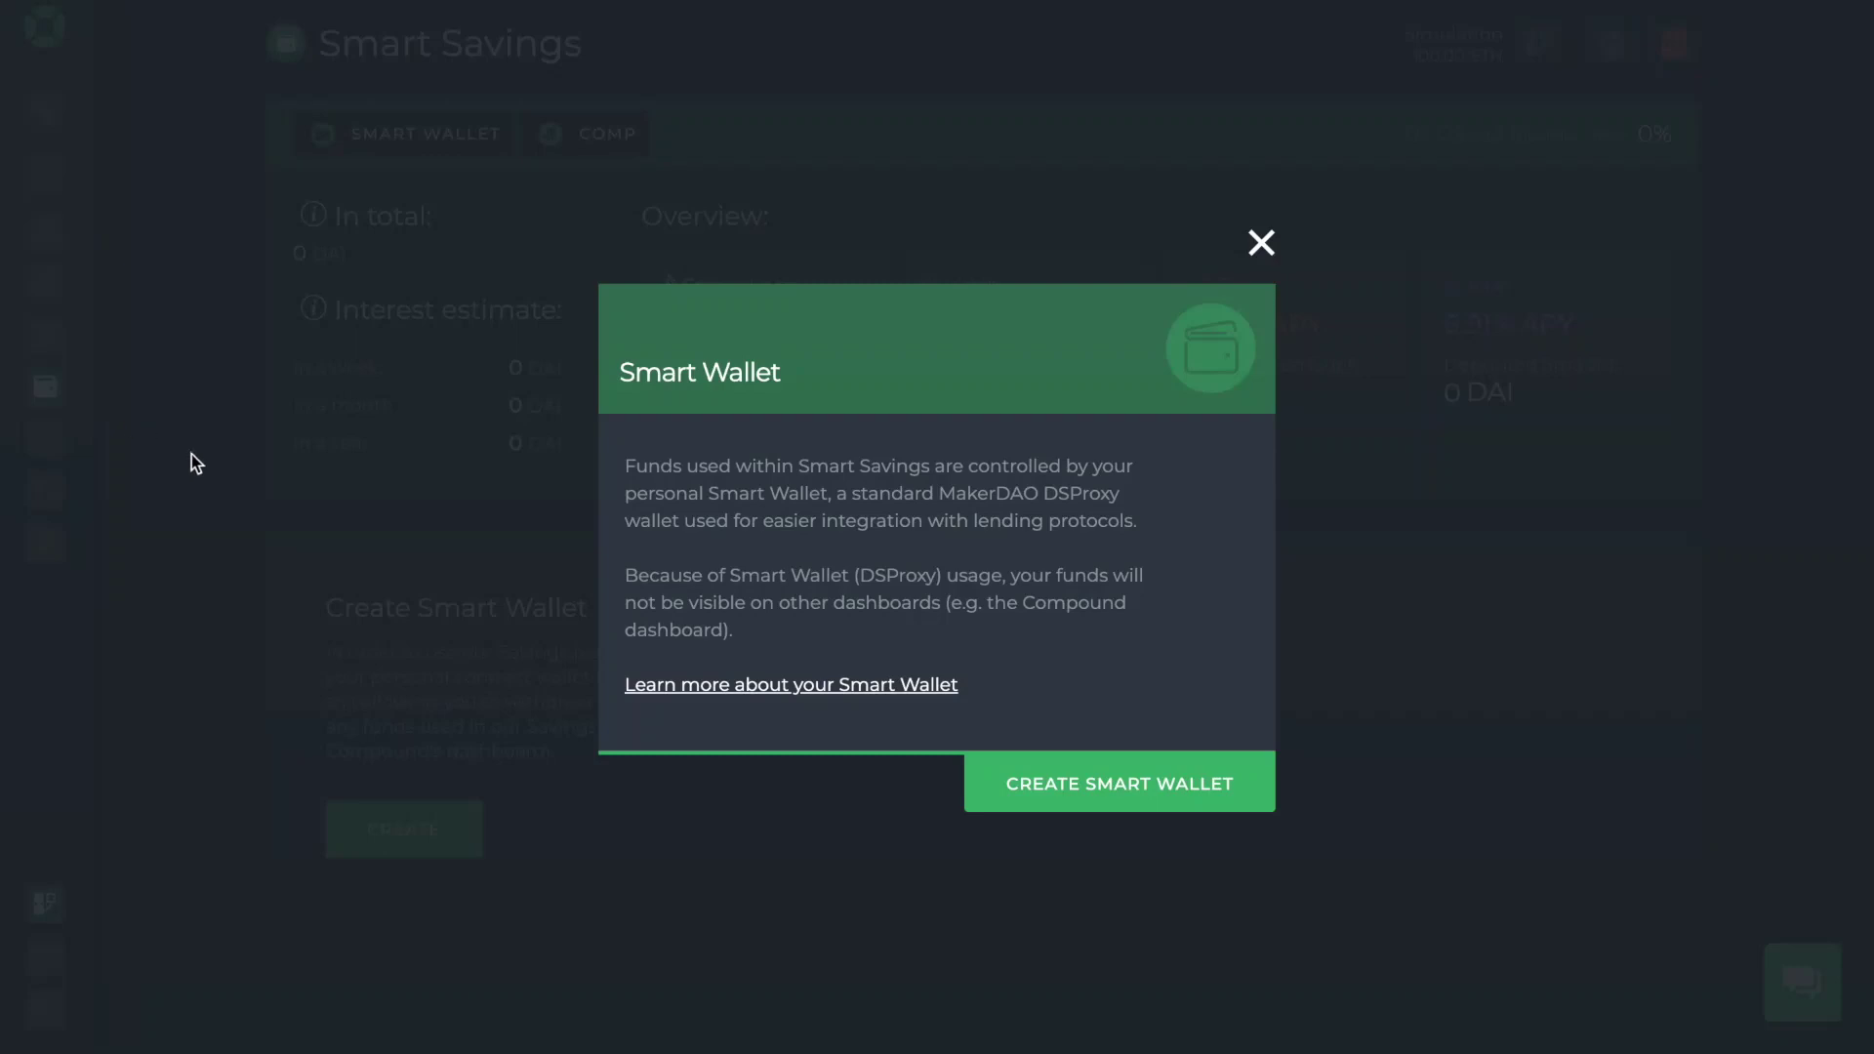
{"action": "left_click", "coordinate": [1254, 784]}
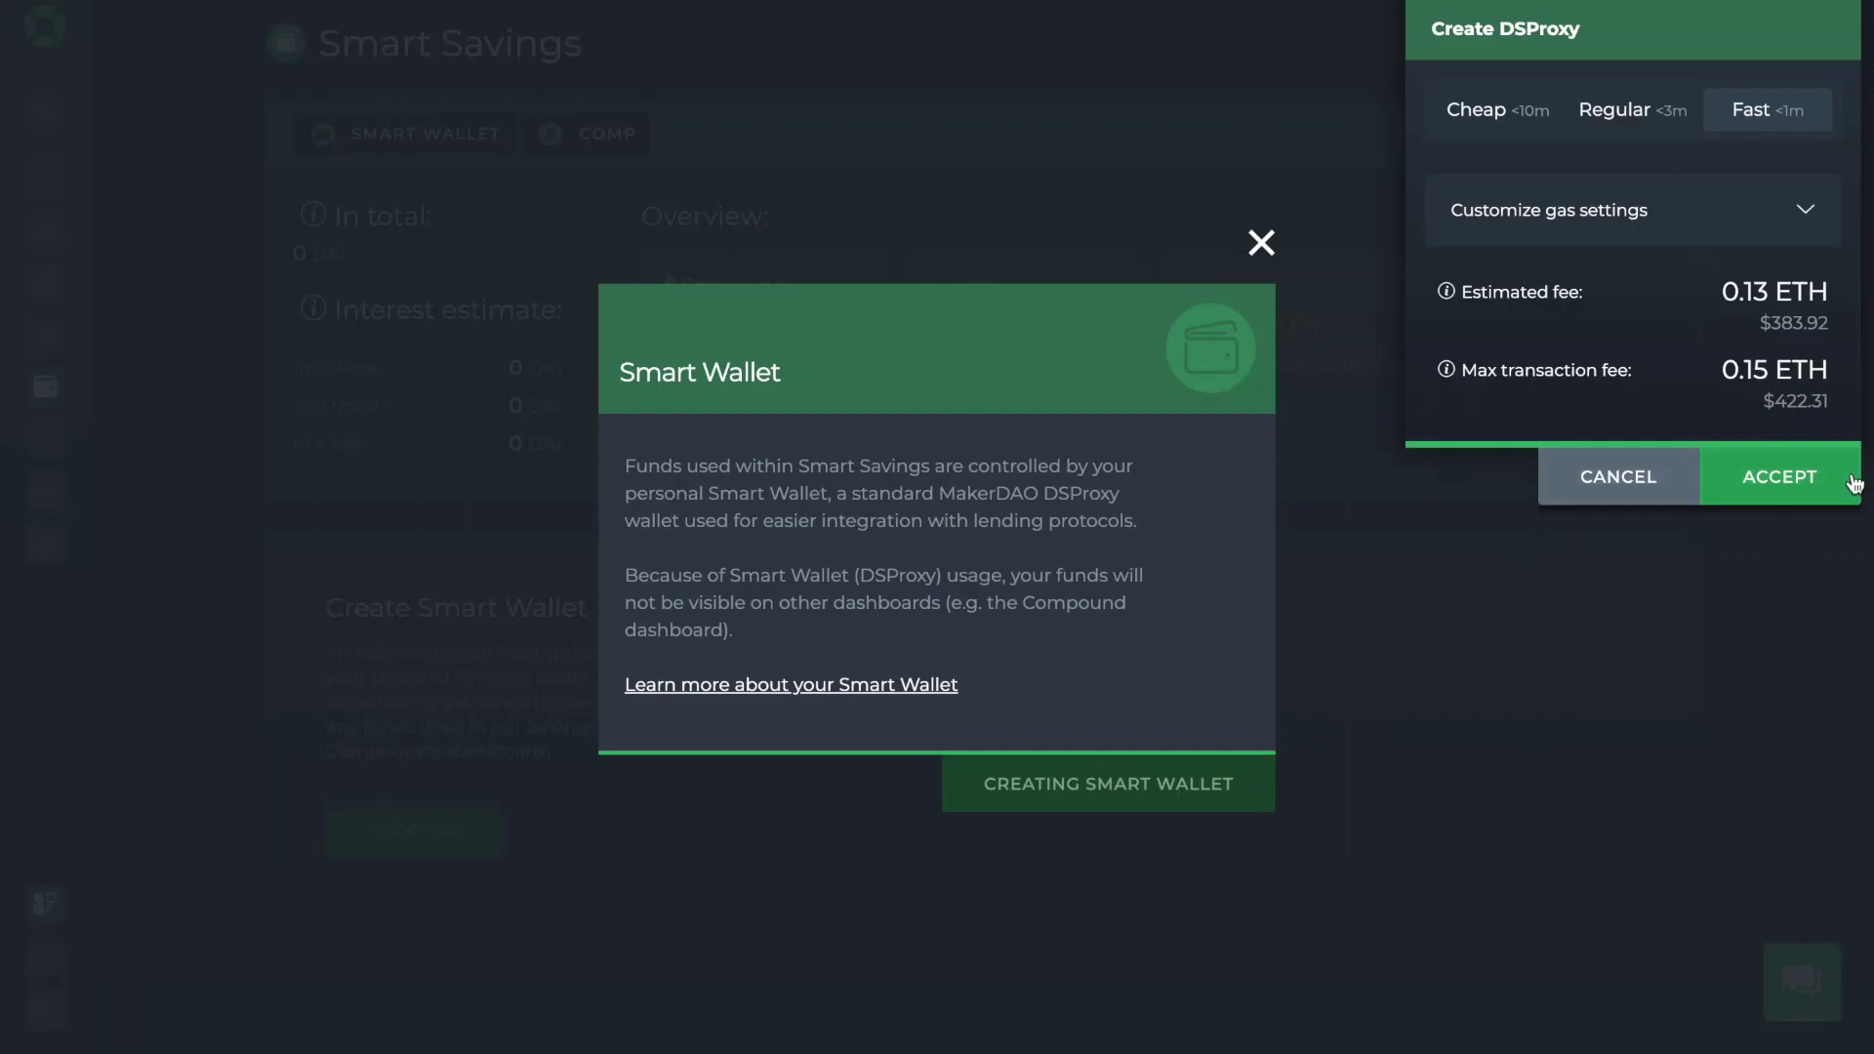
{"action": "left_click", "coordinate": [1779, 476]}
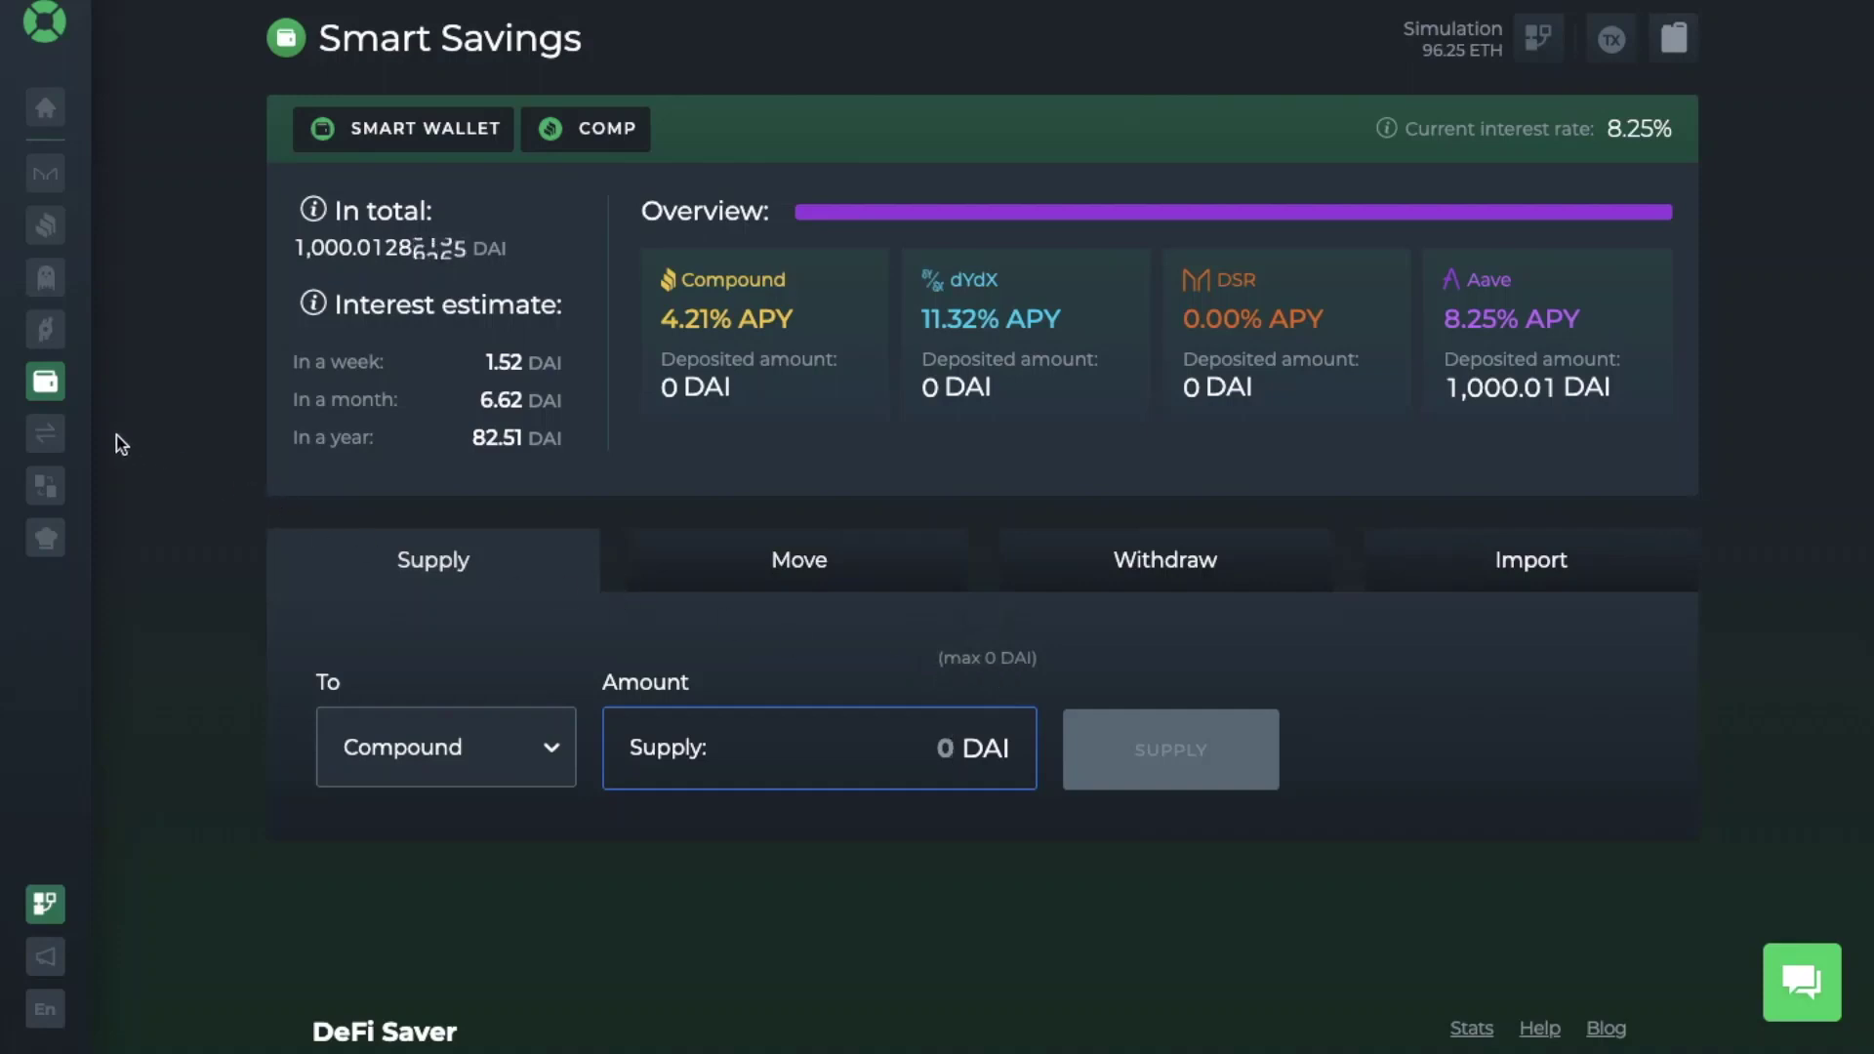
Step: Exchange 1 ETH for DAI at the 1% slippage tolerance and accept the transaction
{"action": "mouse_move", "coordinate": [44, 432]}
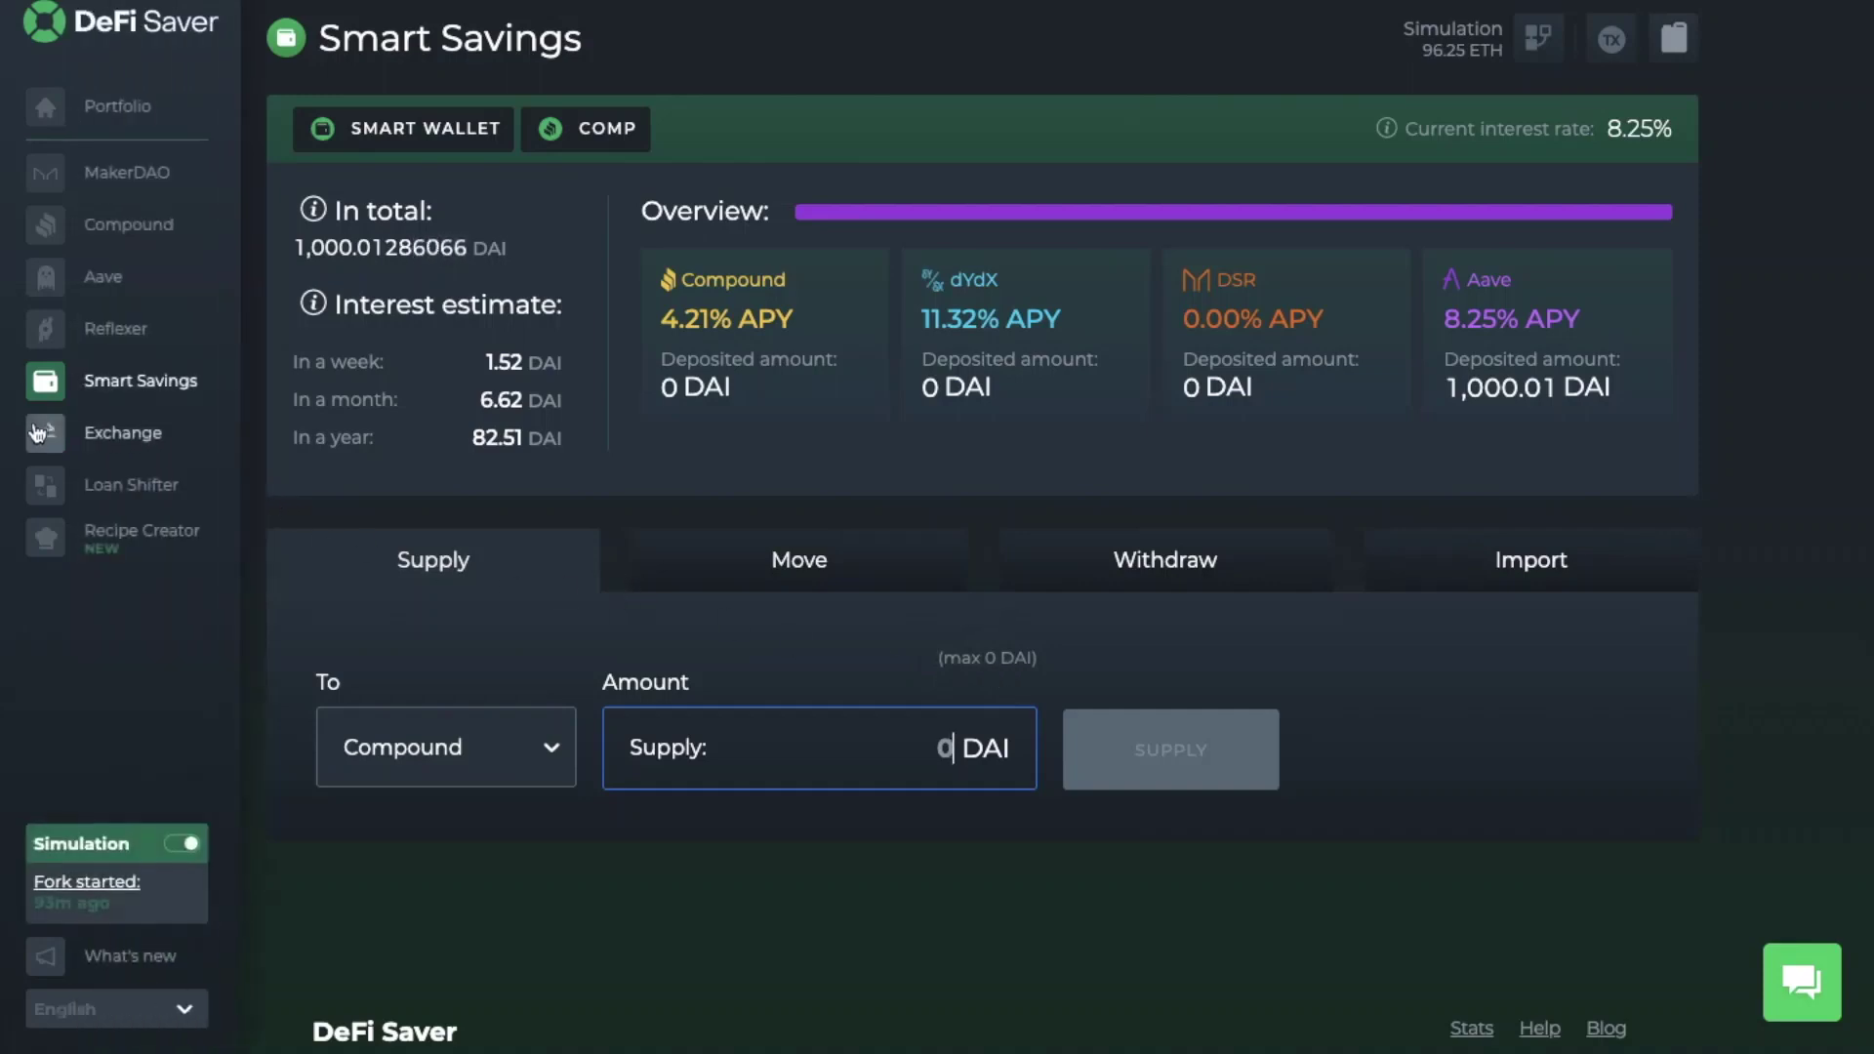
{"action": "left_click", "coordinate": [133, 445]}
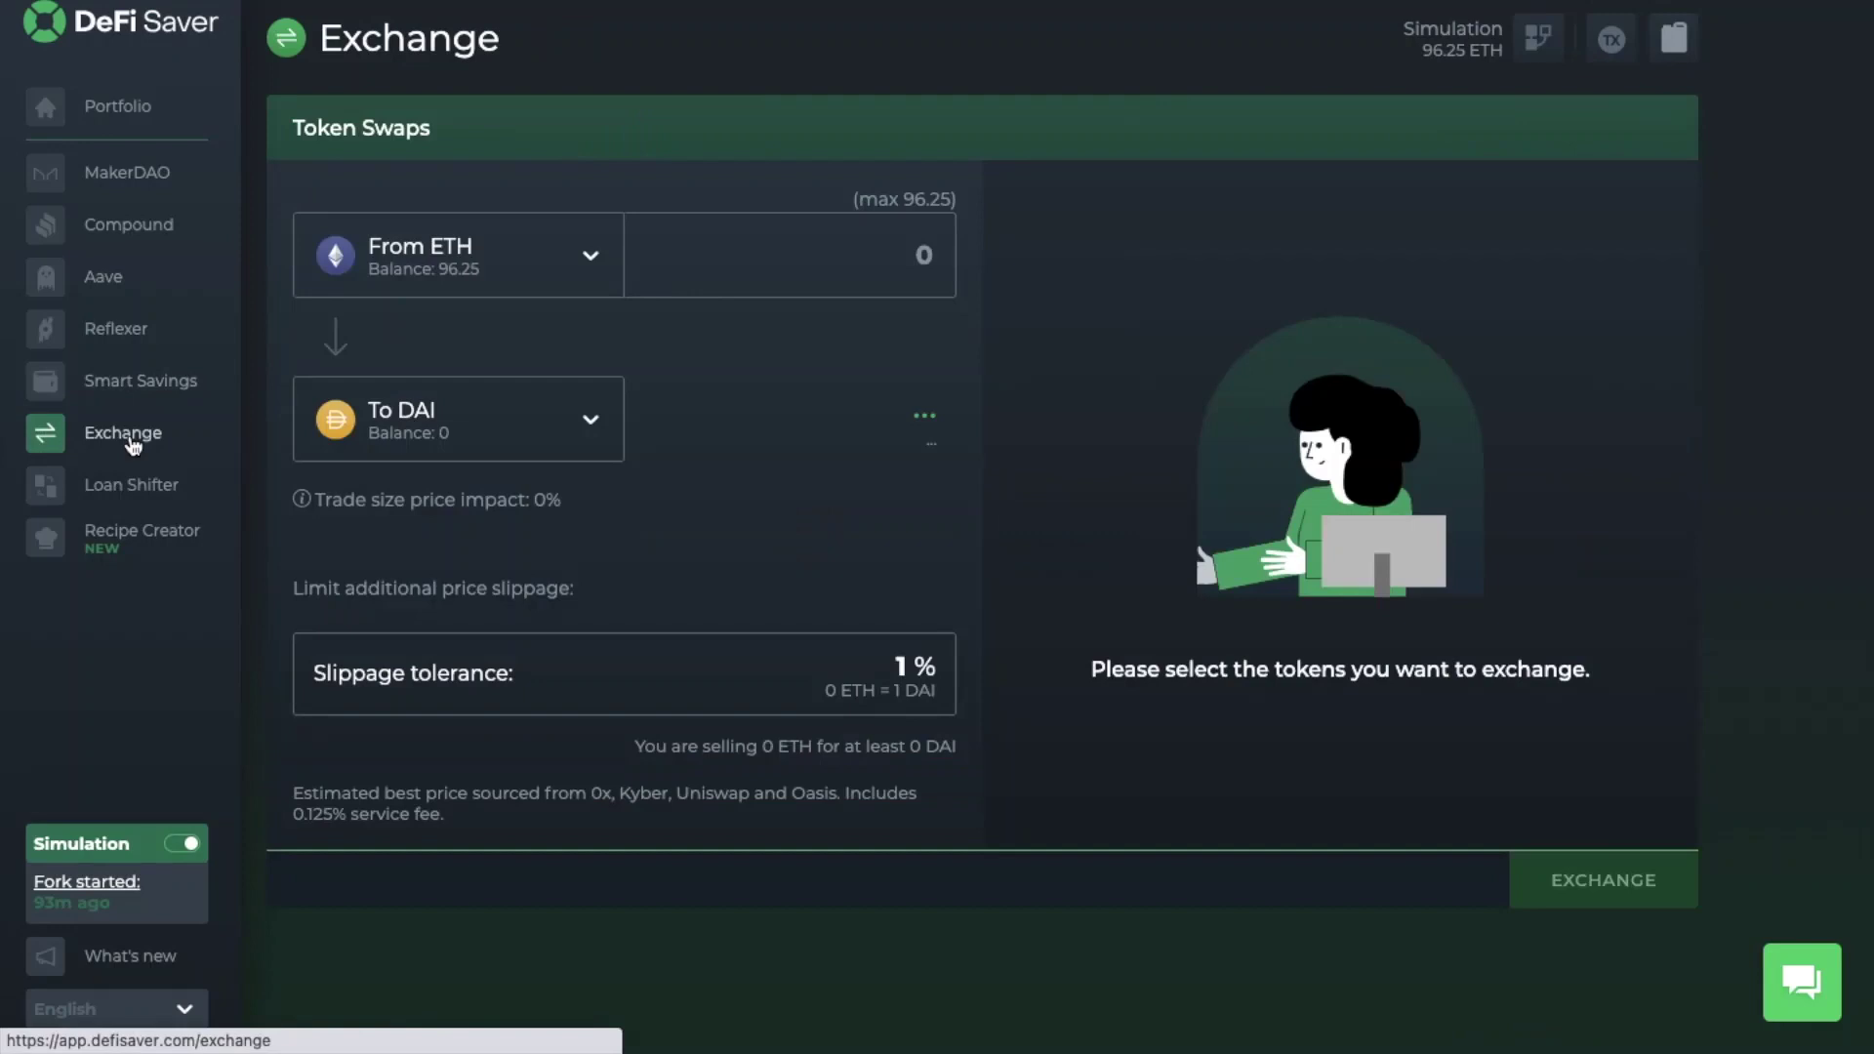
{"action": "left_click", "coordinate": [927, 255]}
{"action": "type", "text": "1"}
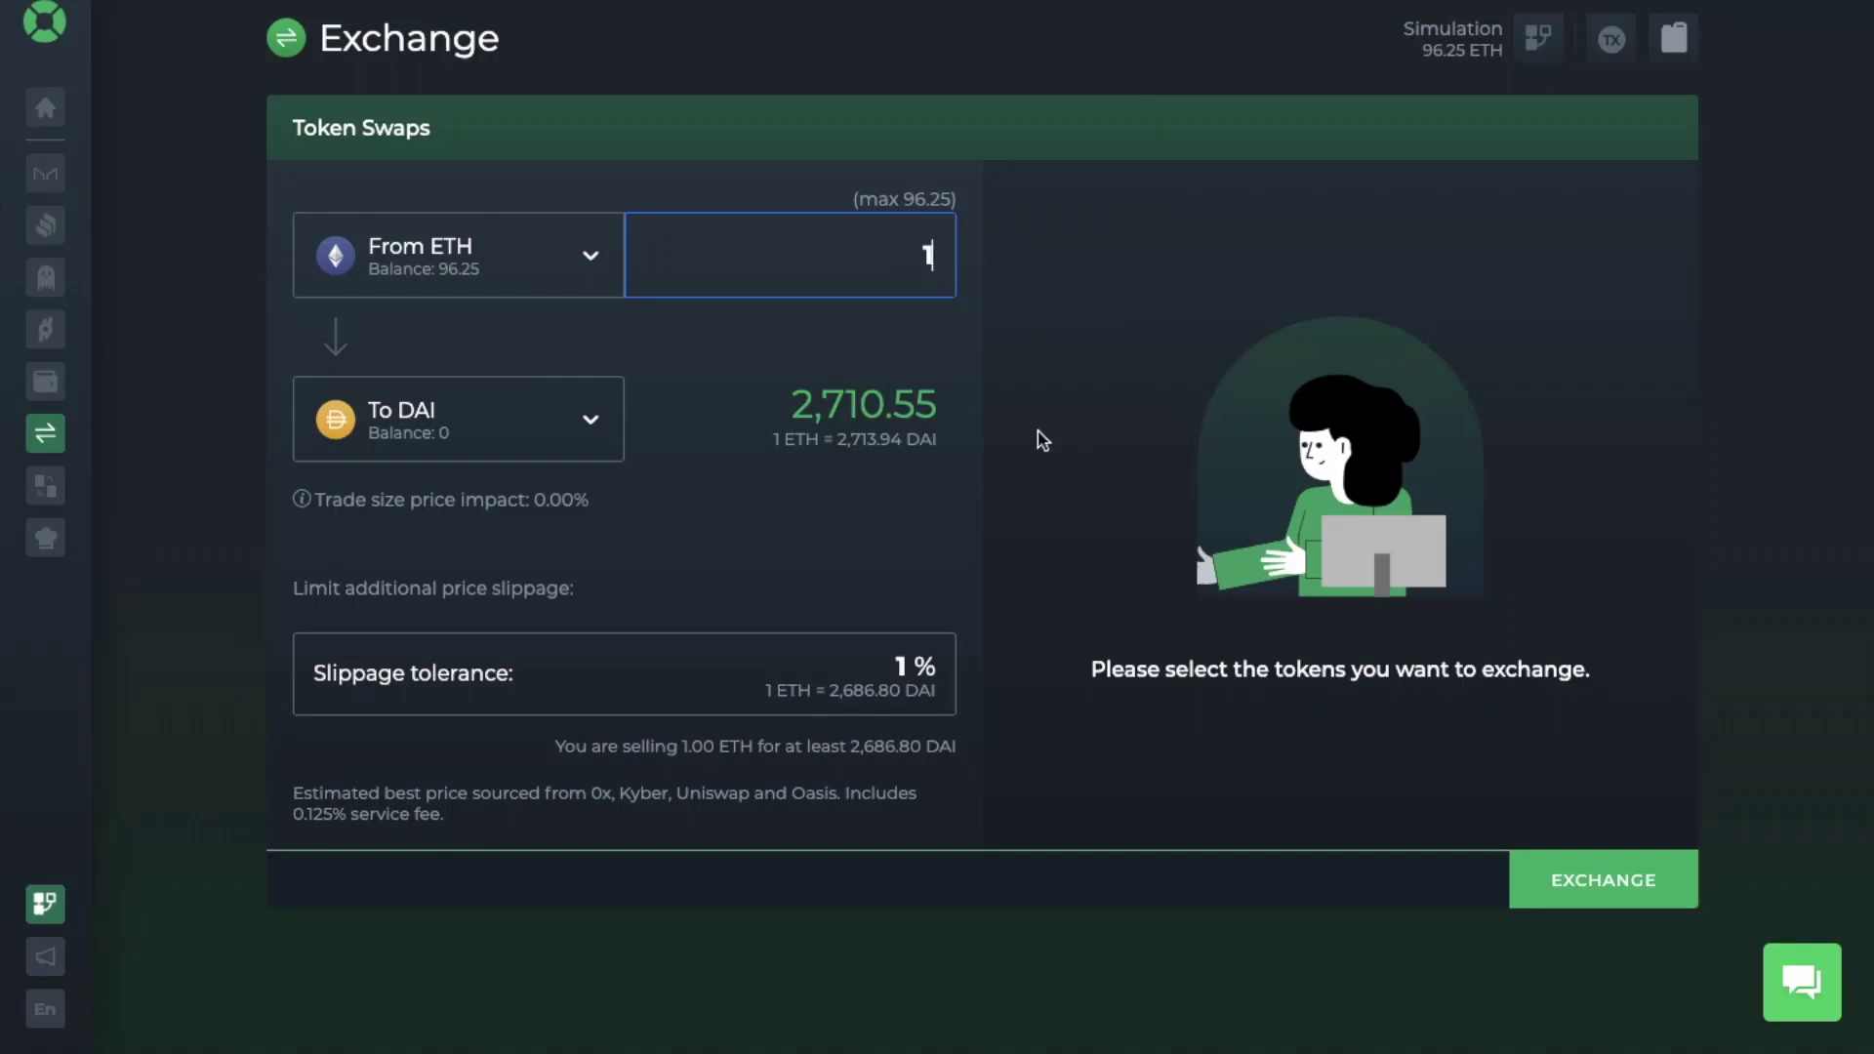
{"action": "mouse_move", "coordinate": [303, 510]}
{"action": "left_click", "coordinate": [1566, 869]}
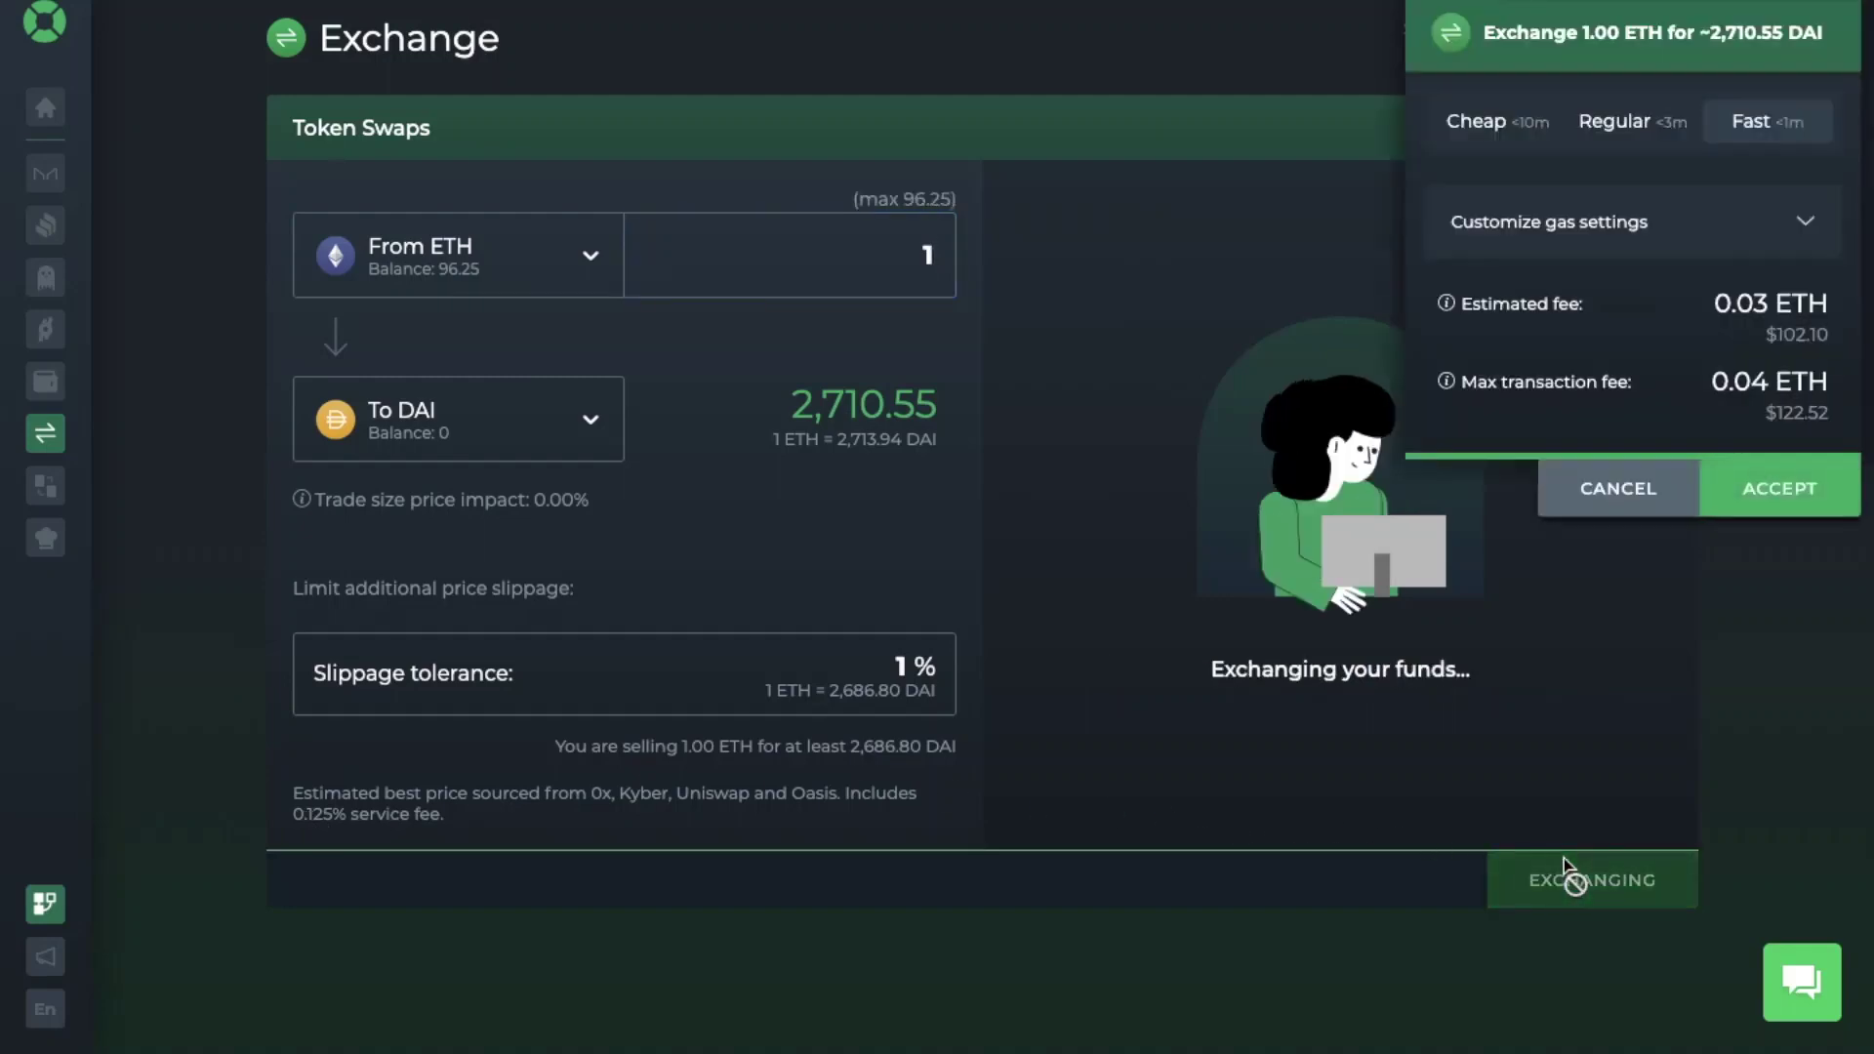
{"action": "left_click", "coordinate": [1804, 492]}
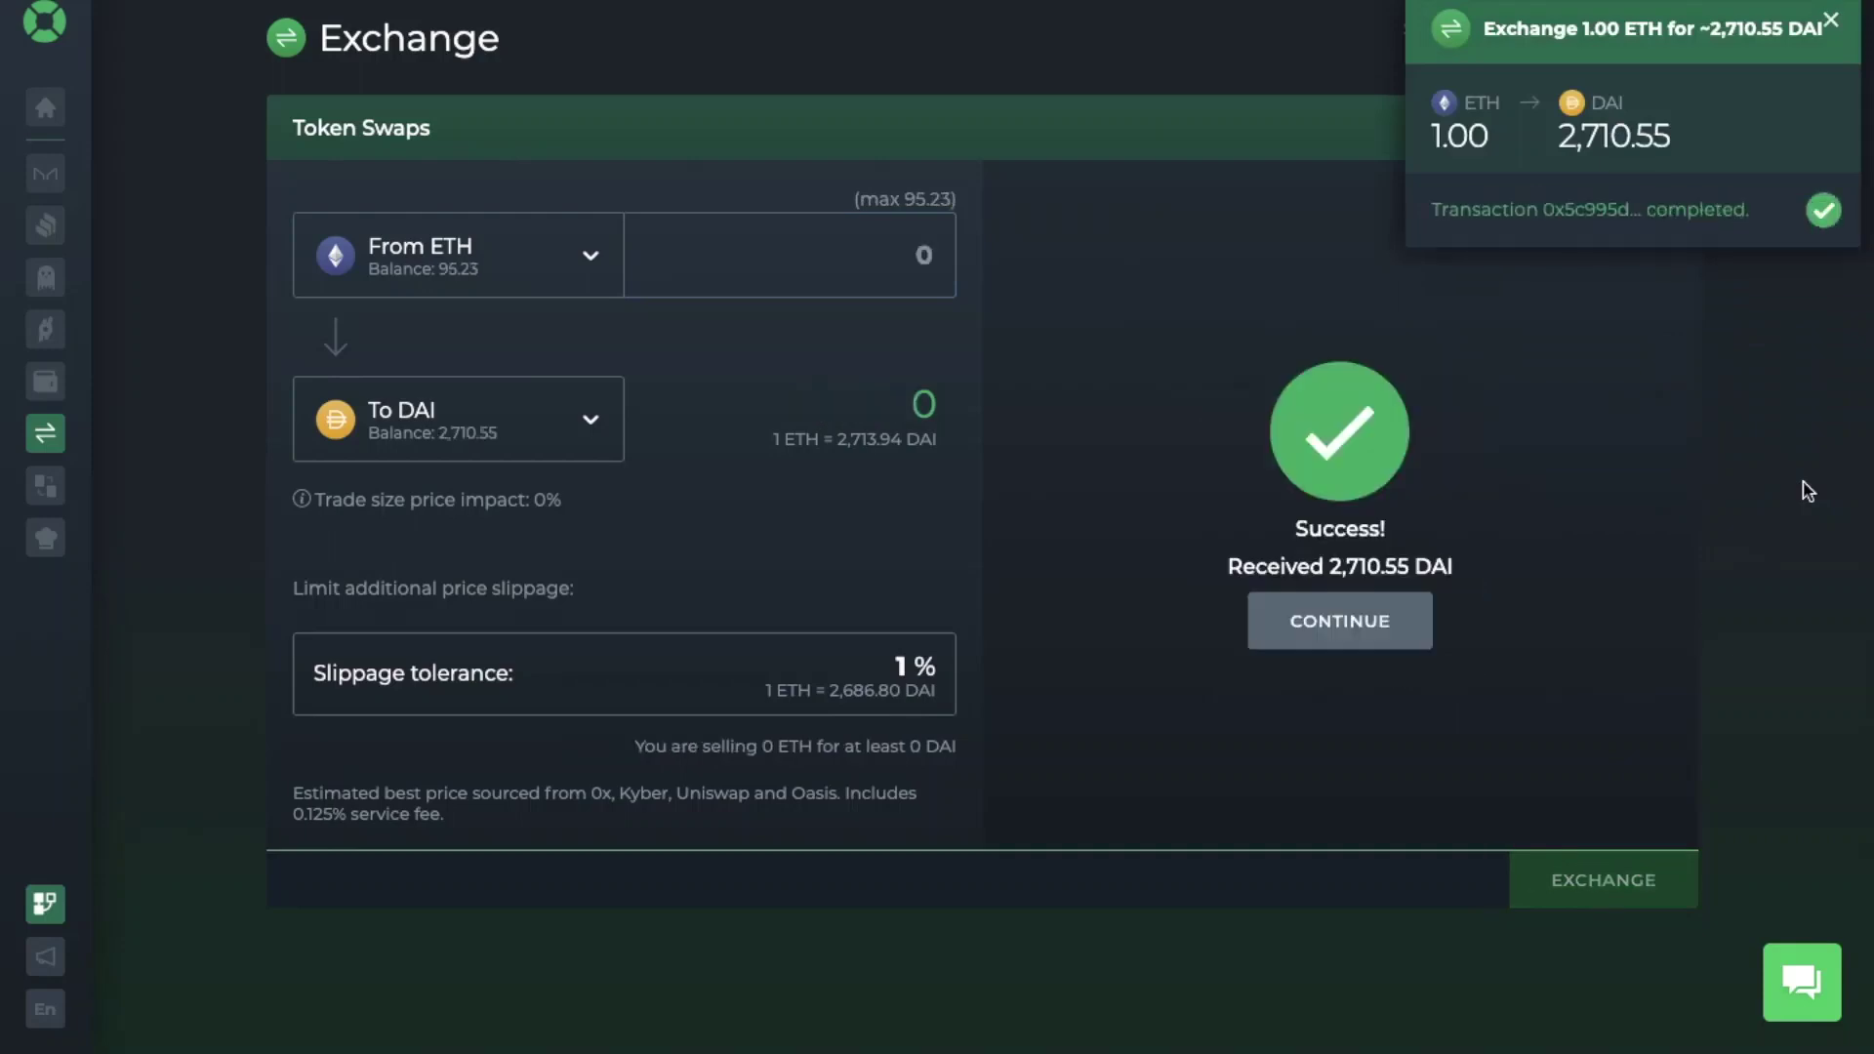
Step: Supply 1000 DAI to Aave in Smart Savings, accept the transaction, and dismiss the notifications
{"action": "mouse_move", "coordinate": [53, 395]}
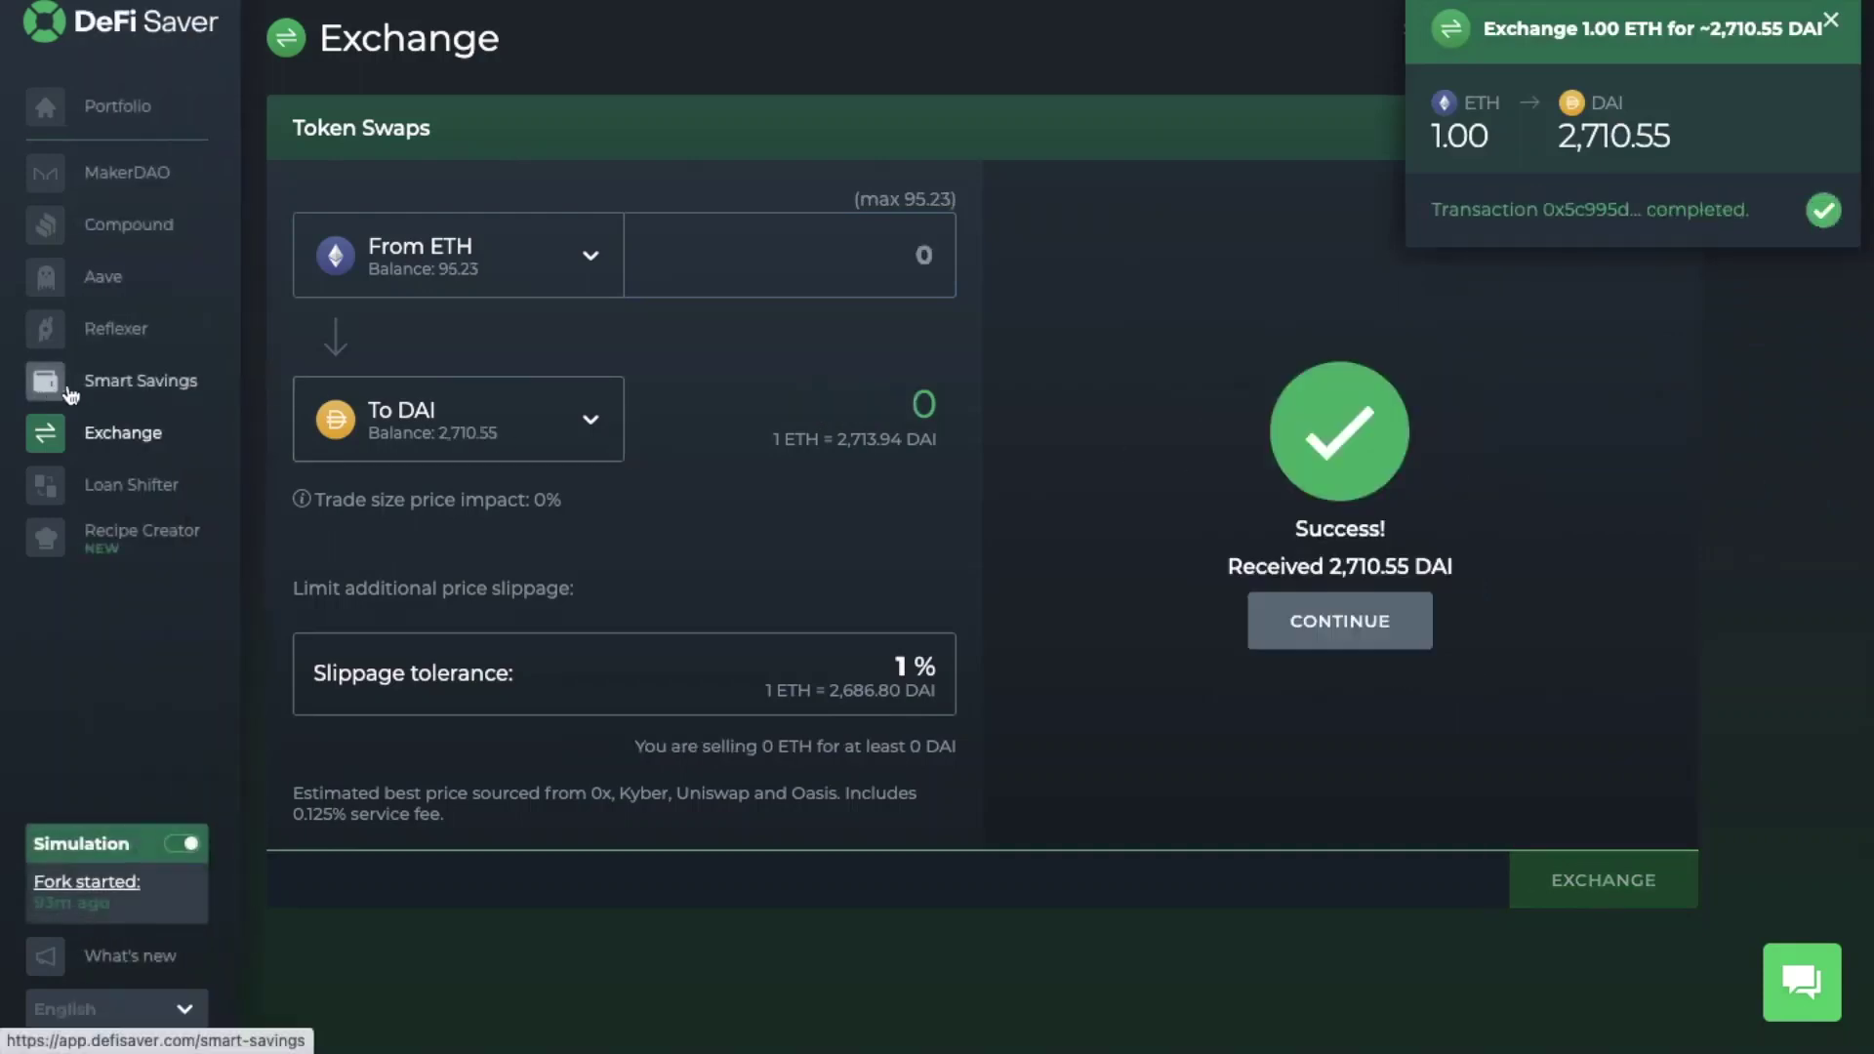
{"action": "left_click", "coordinate": [97, 390]}
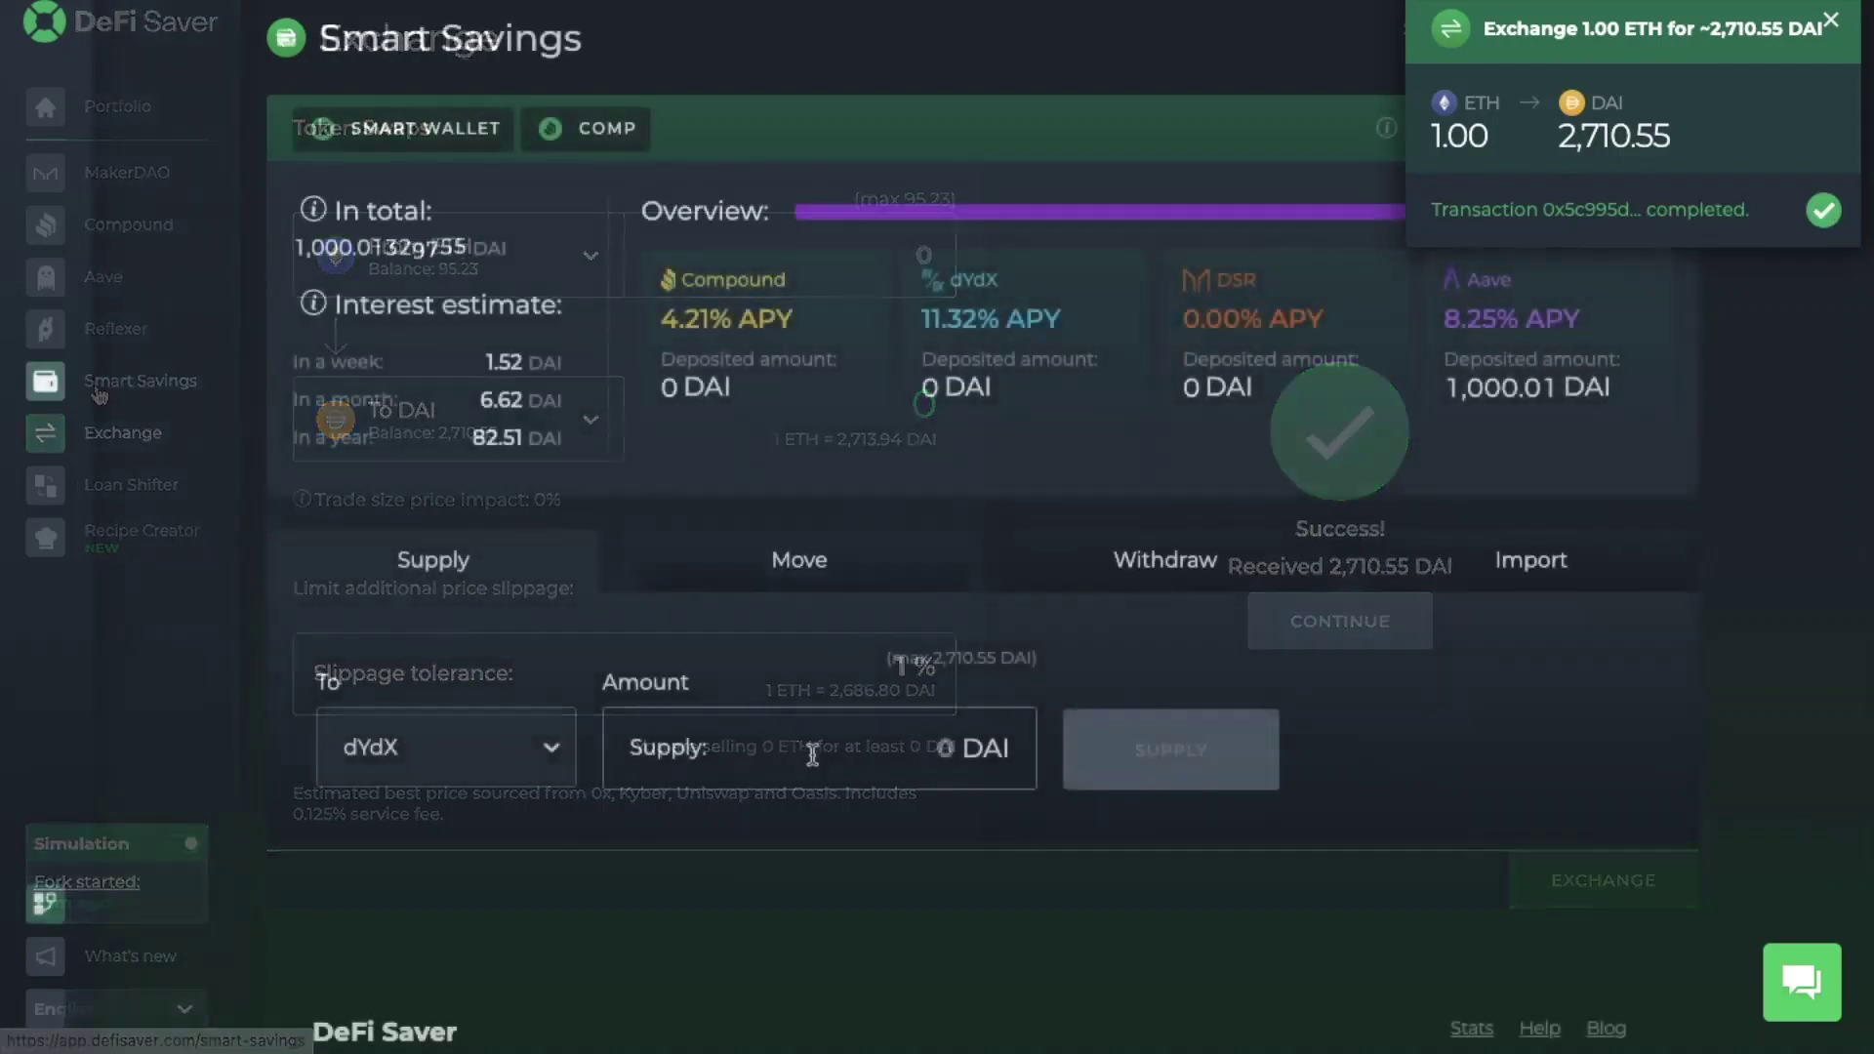
{"action": "left_click", "coordinate": [552, 750]}
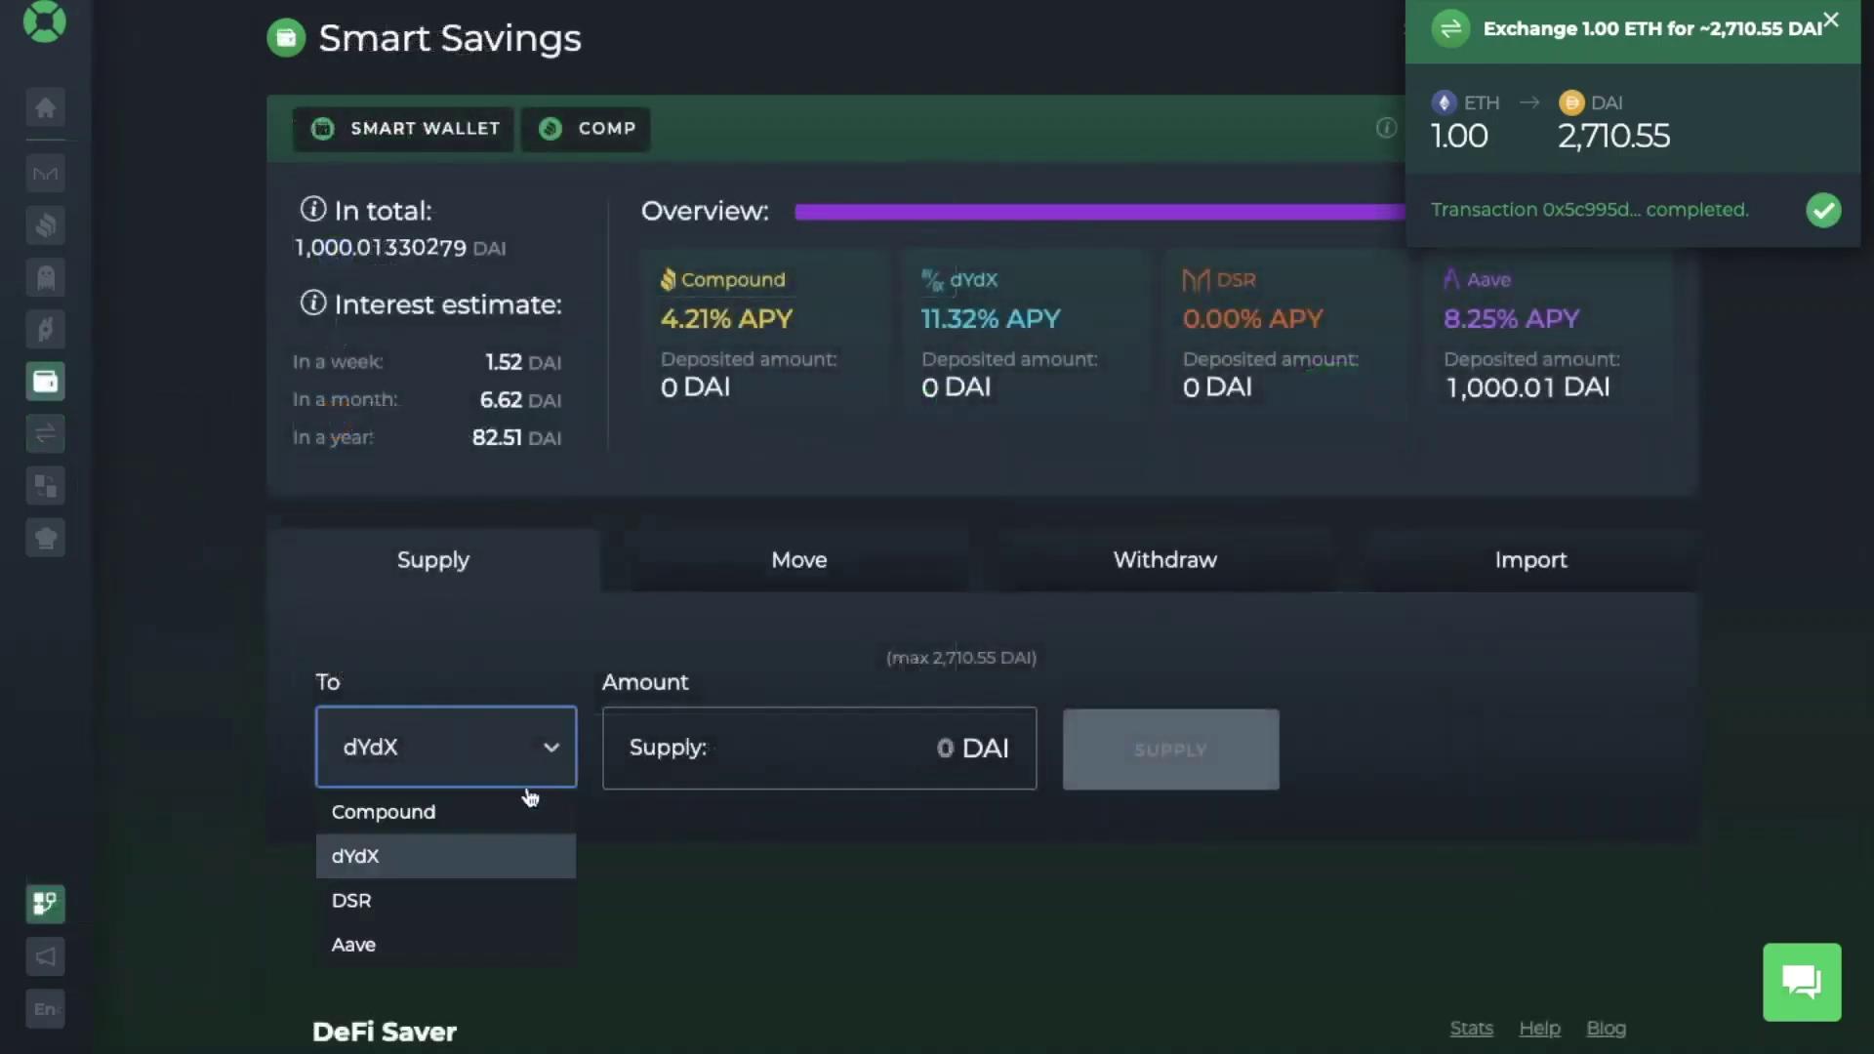
{"action": "left_click", "coordinate": [464, 944]}
{"action": "left_click", "coordinate": [762, 747]}
{"action": "type", "text": "1000"}
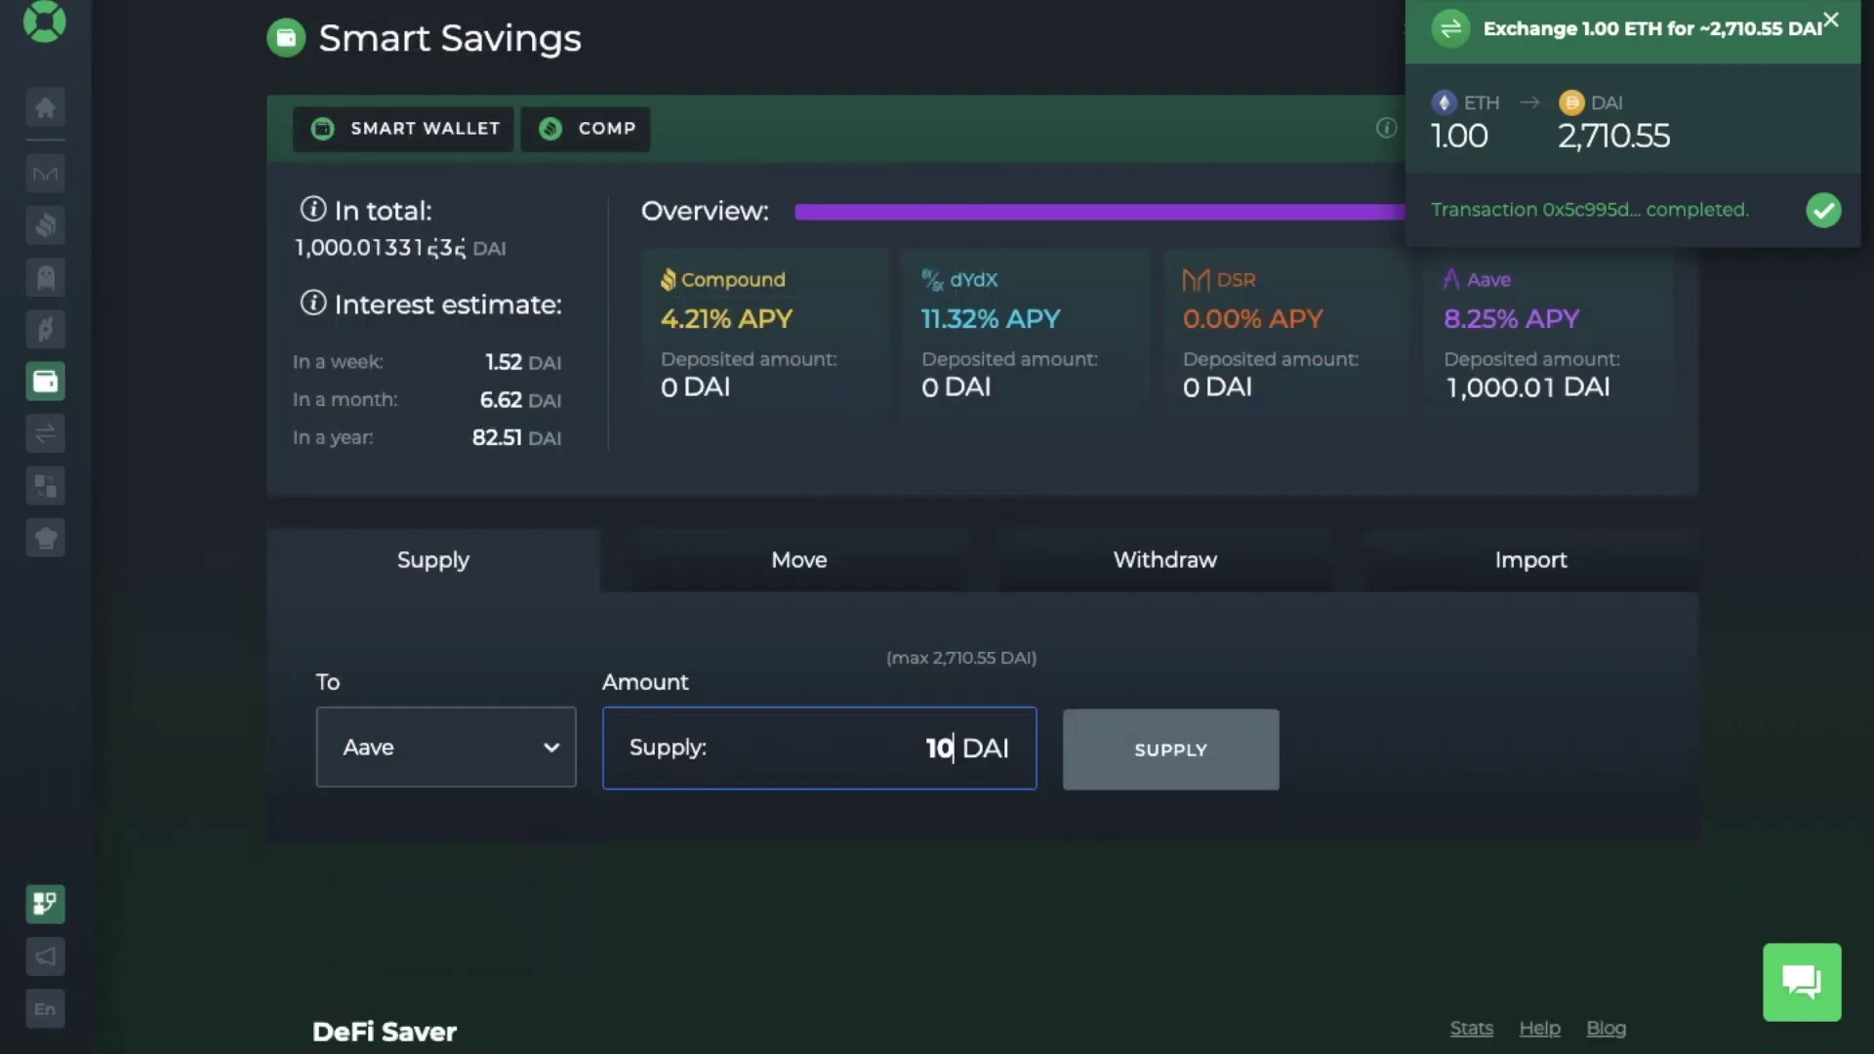
{"action": "left_click", "coordinate": [1833, 23]}
{"action": "left_click", "coordinate": [1179, 792]}
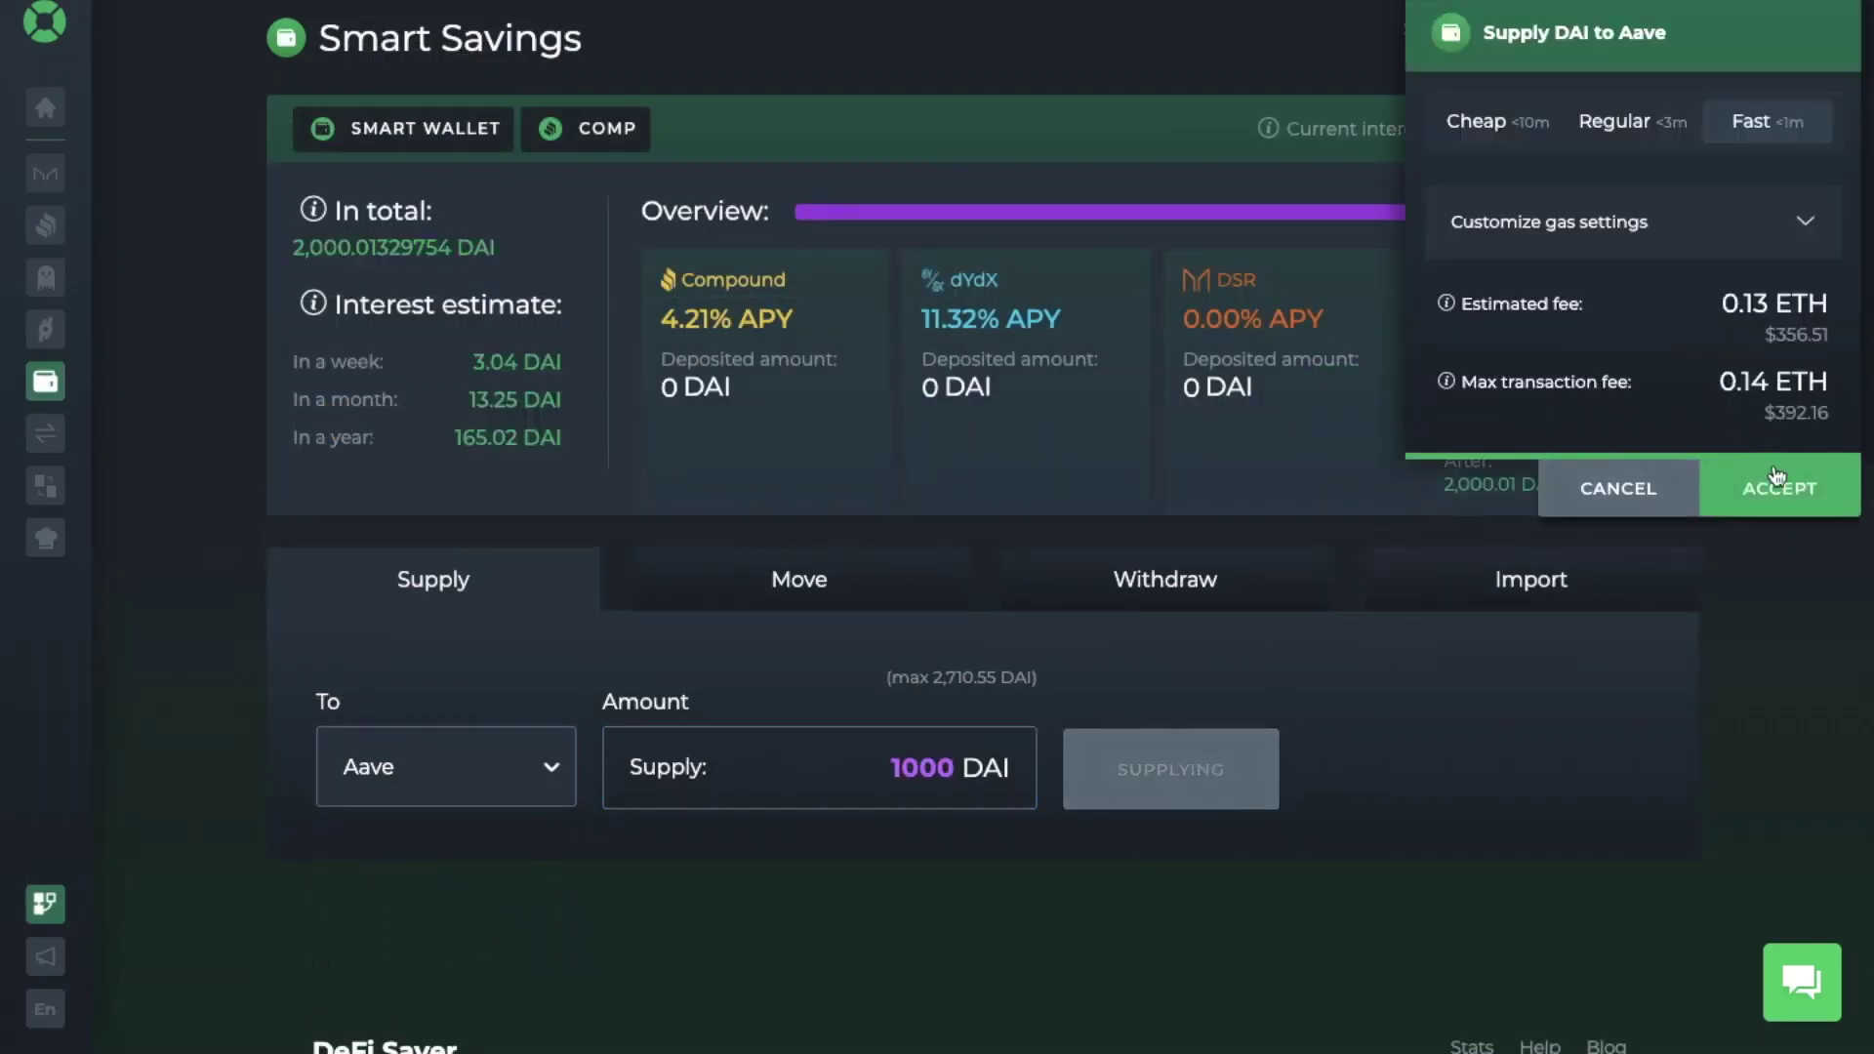
{"action": "left_click", "coordinate": [1782, 490]}
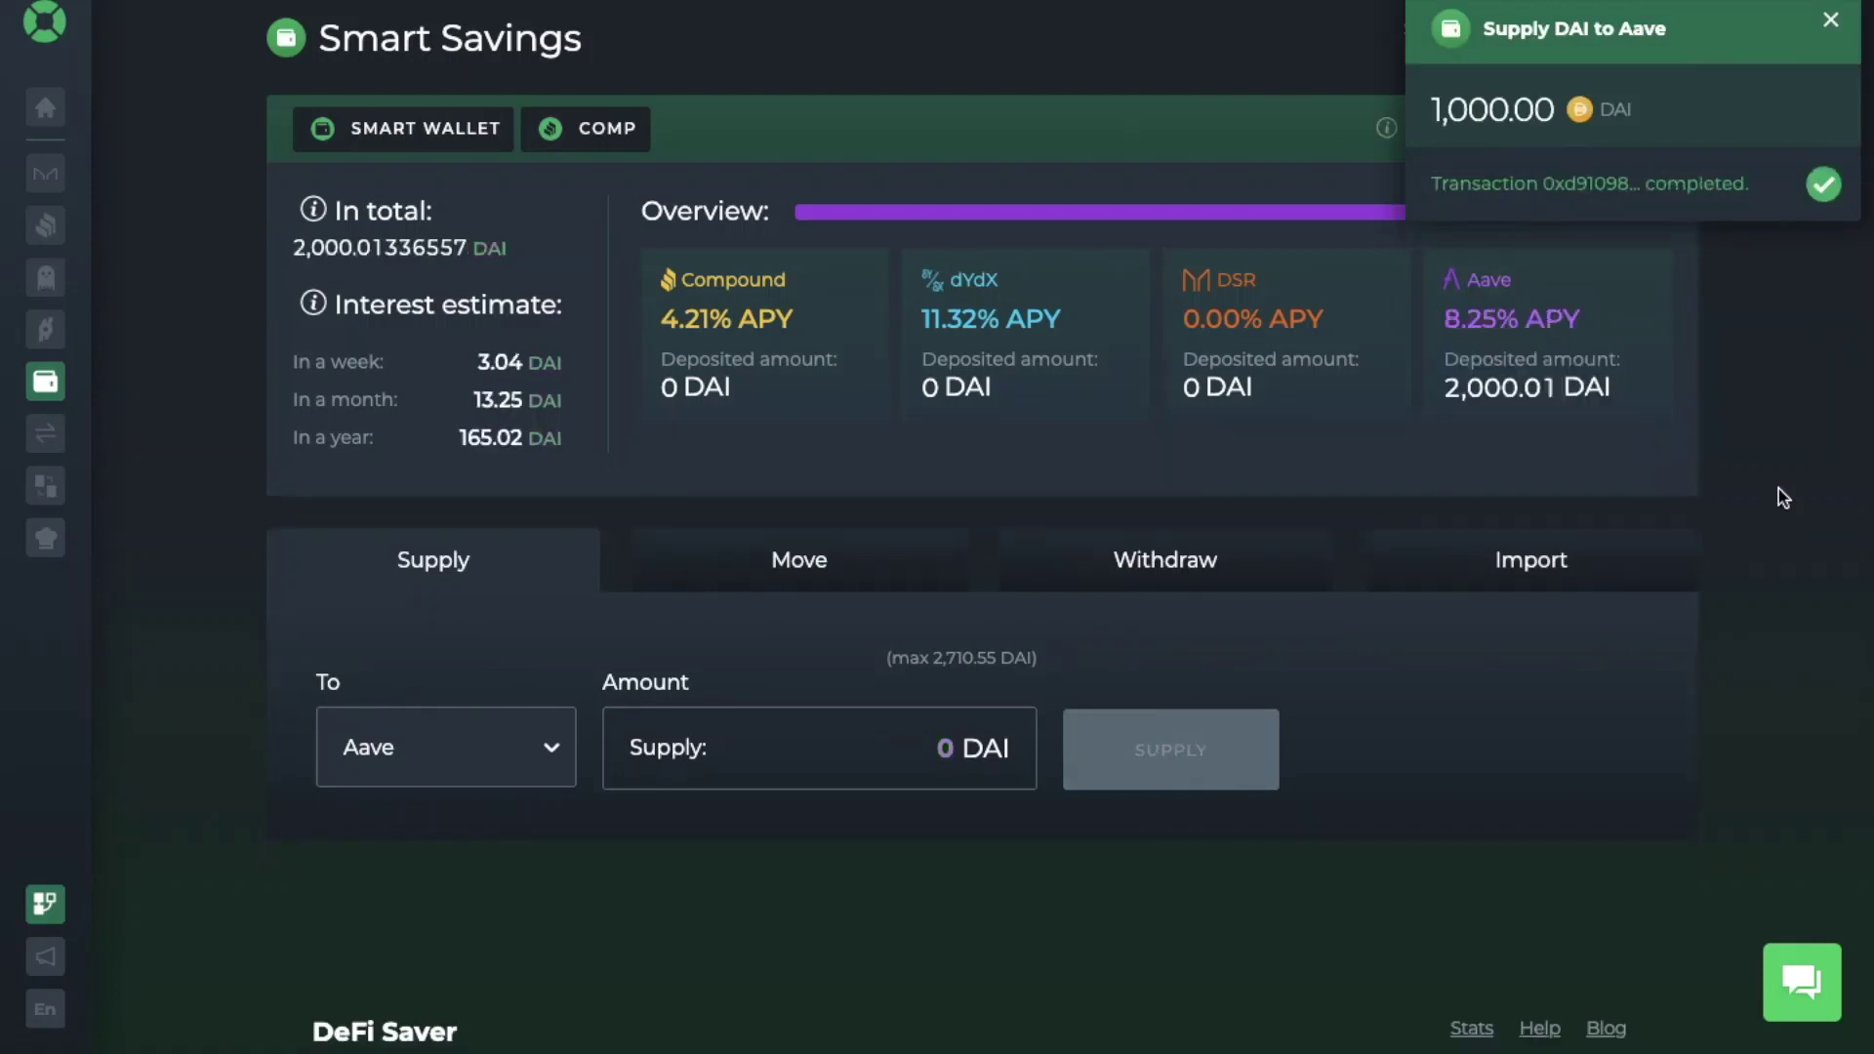
{"action": "left_click", "coordinate": [1831, 22]}
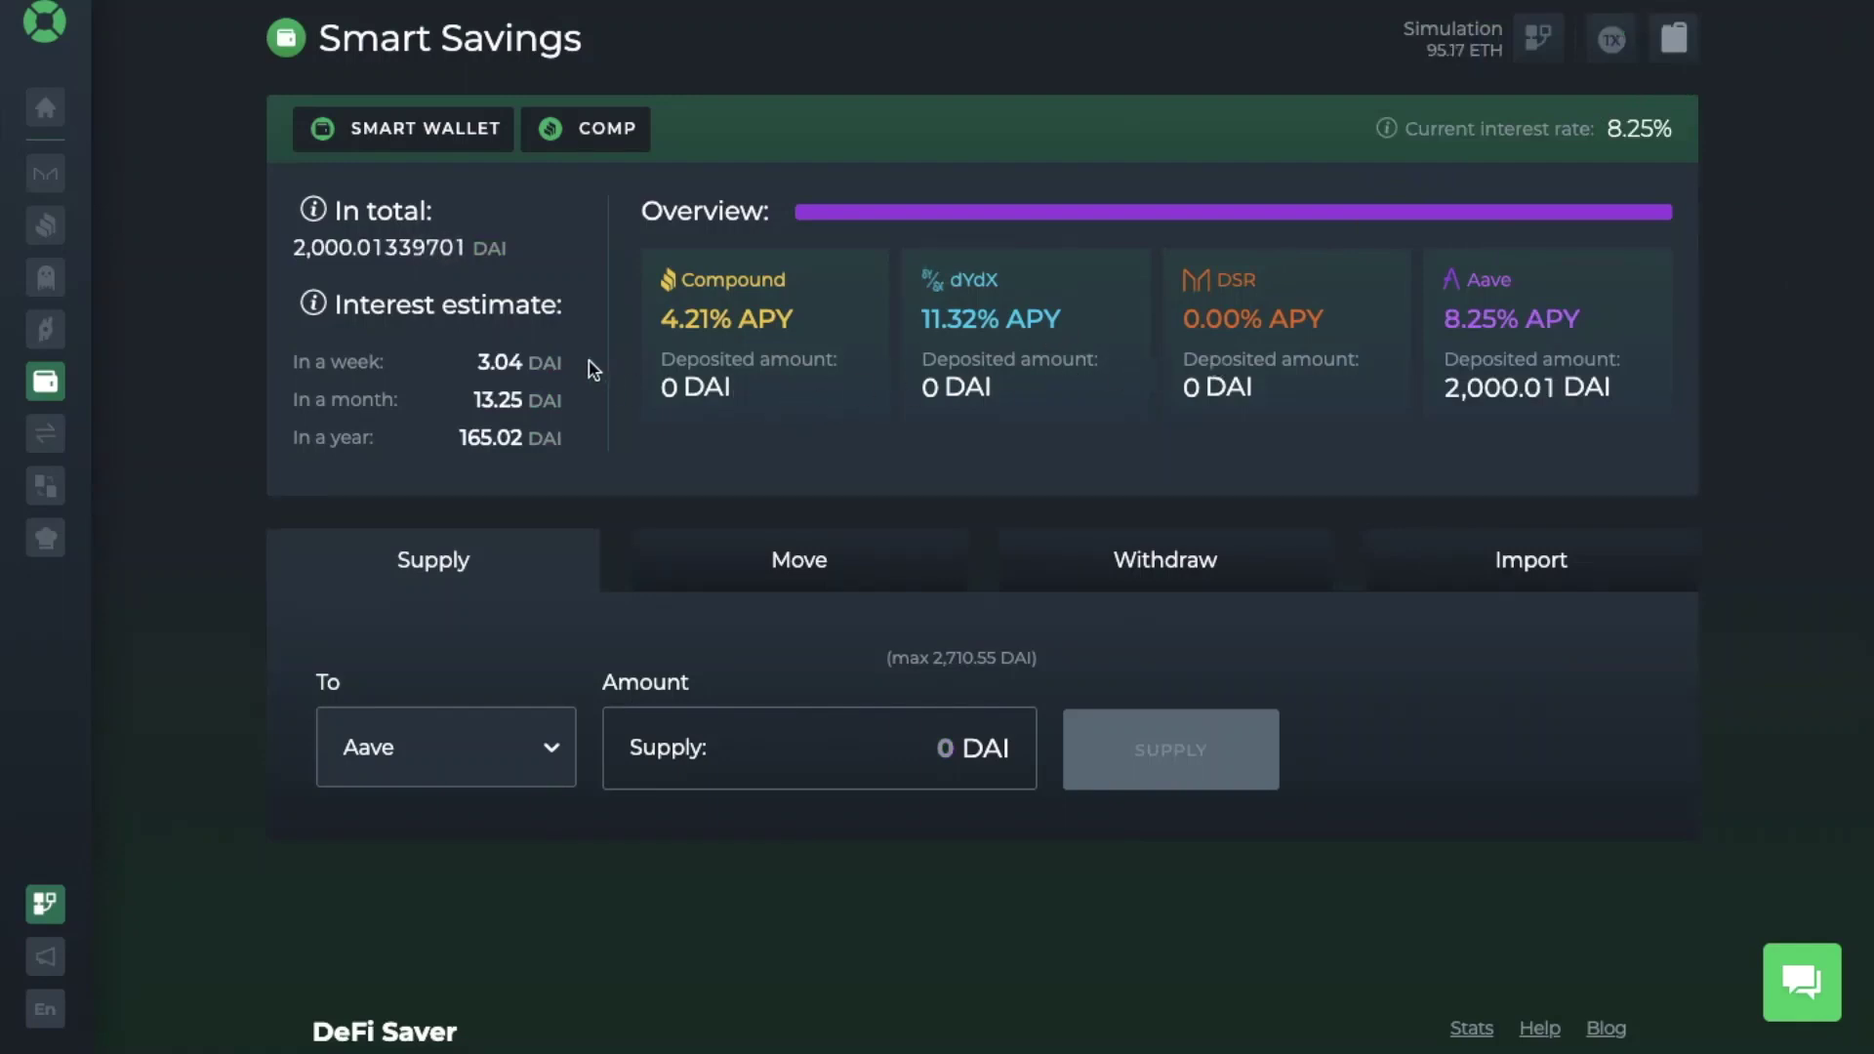
Step: Move 1000 DAI of the savings from Aave to dYdX
{"action": "mouse_move", "coordinate": [534, 405]}
{"action": "left_click", "coordinate": [837, 568]}
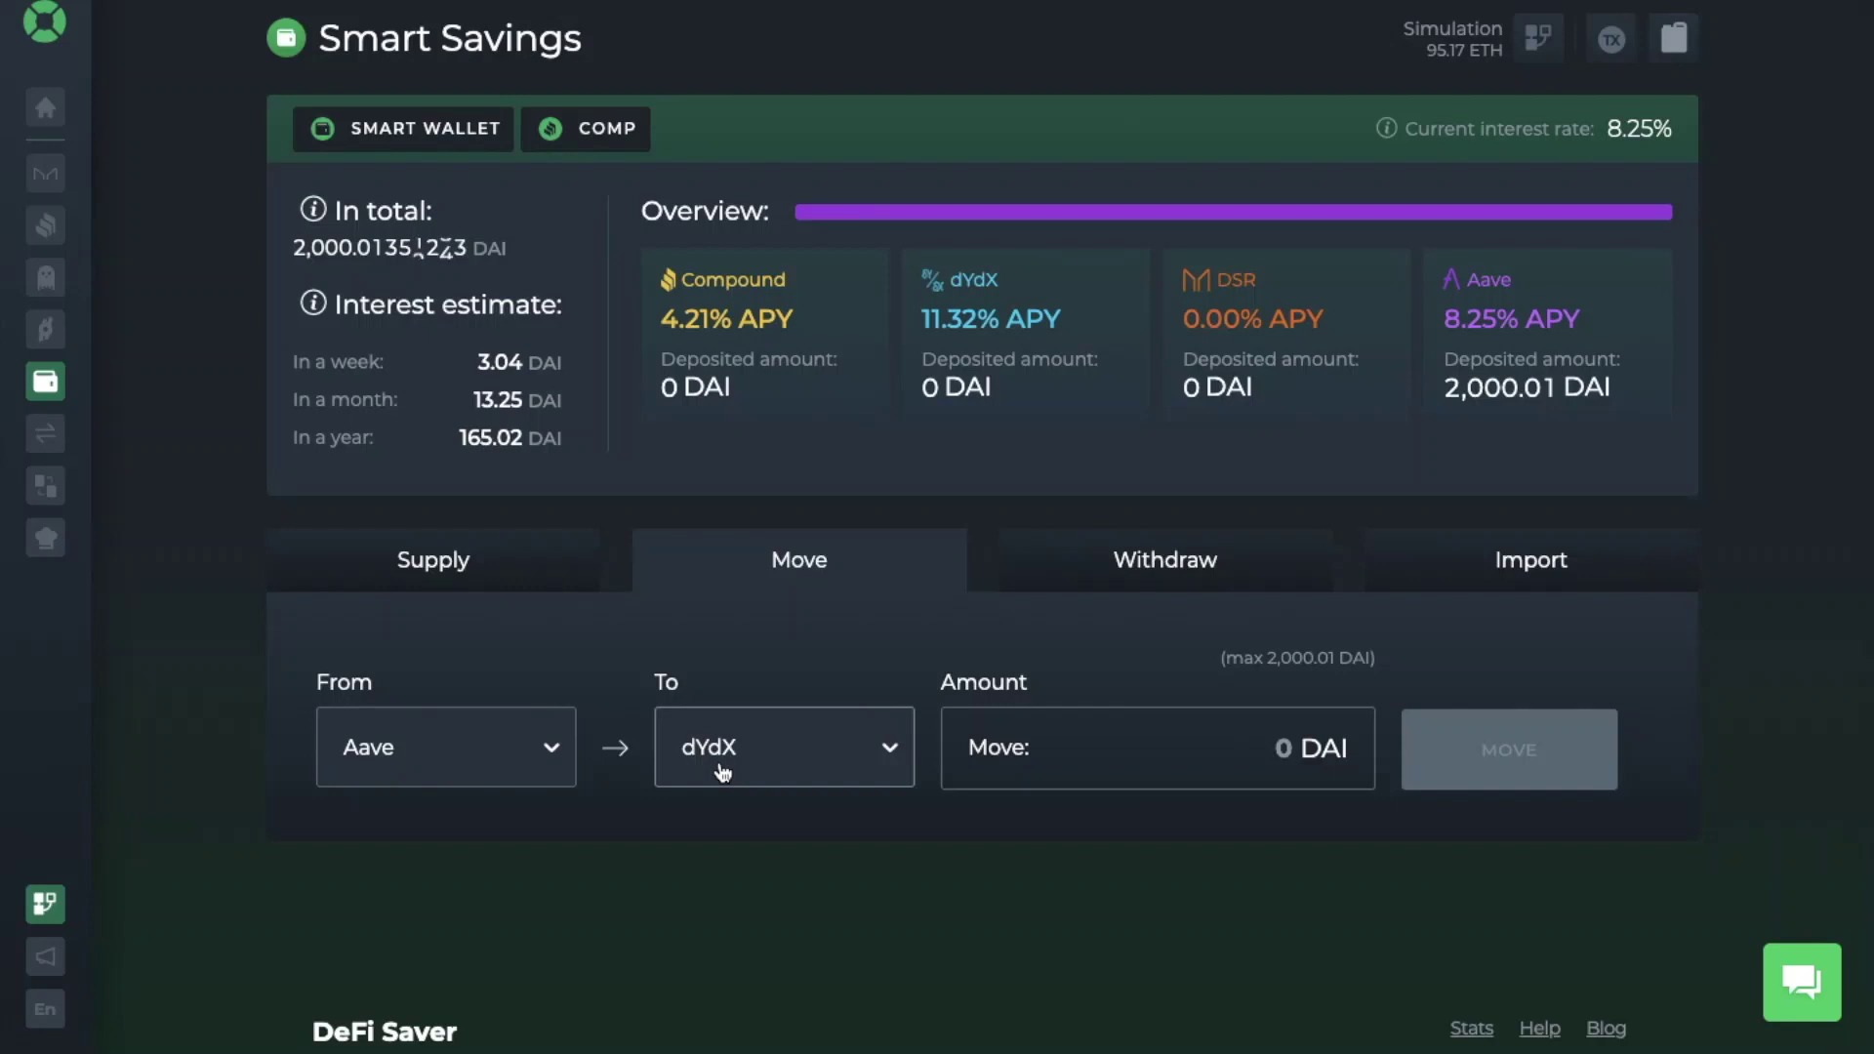
{"action": "left_click", "coordinate": [1161, 747]}
{"action": "type", "text": "1000"}
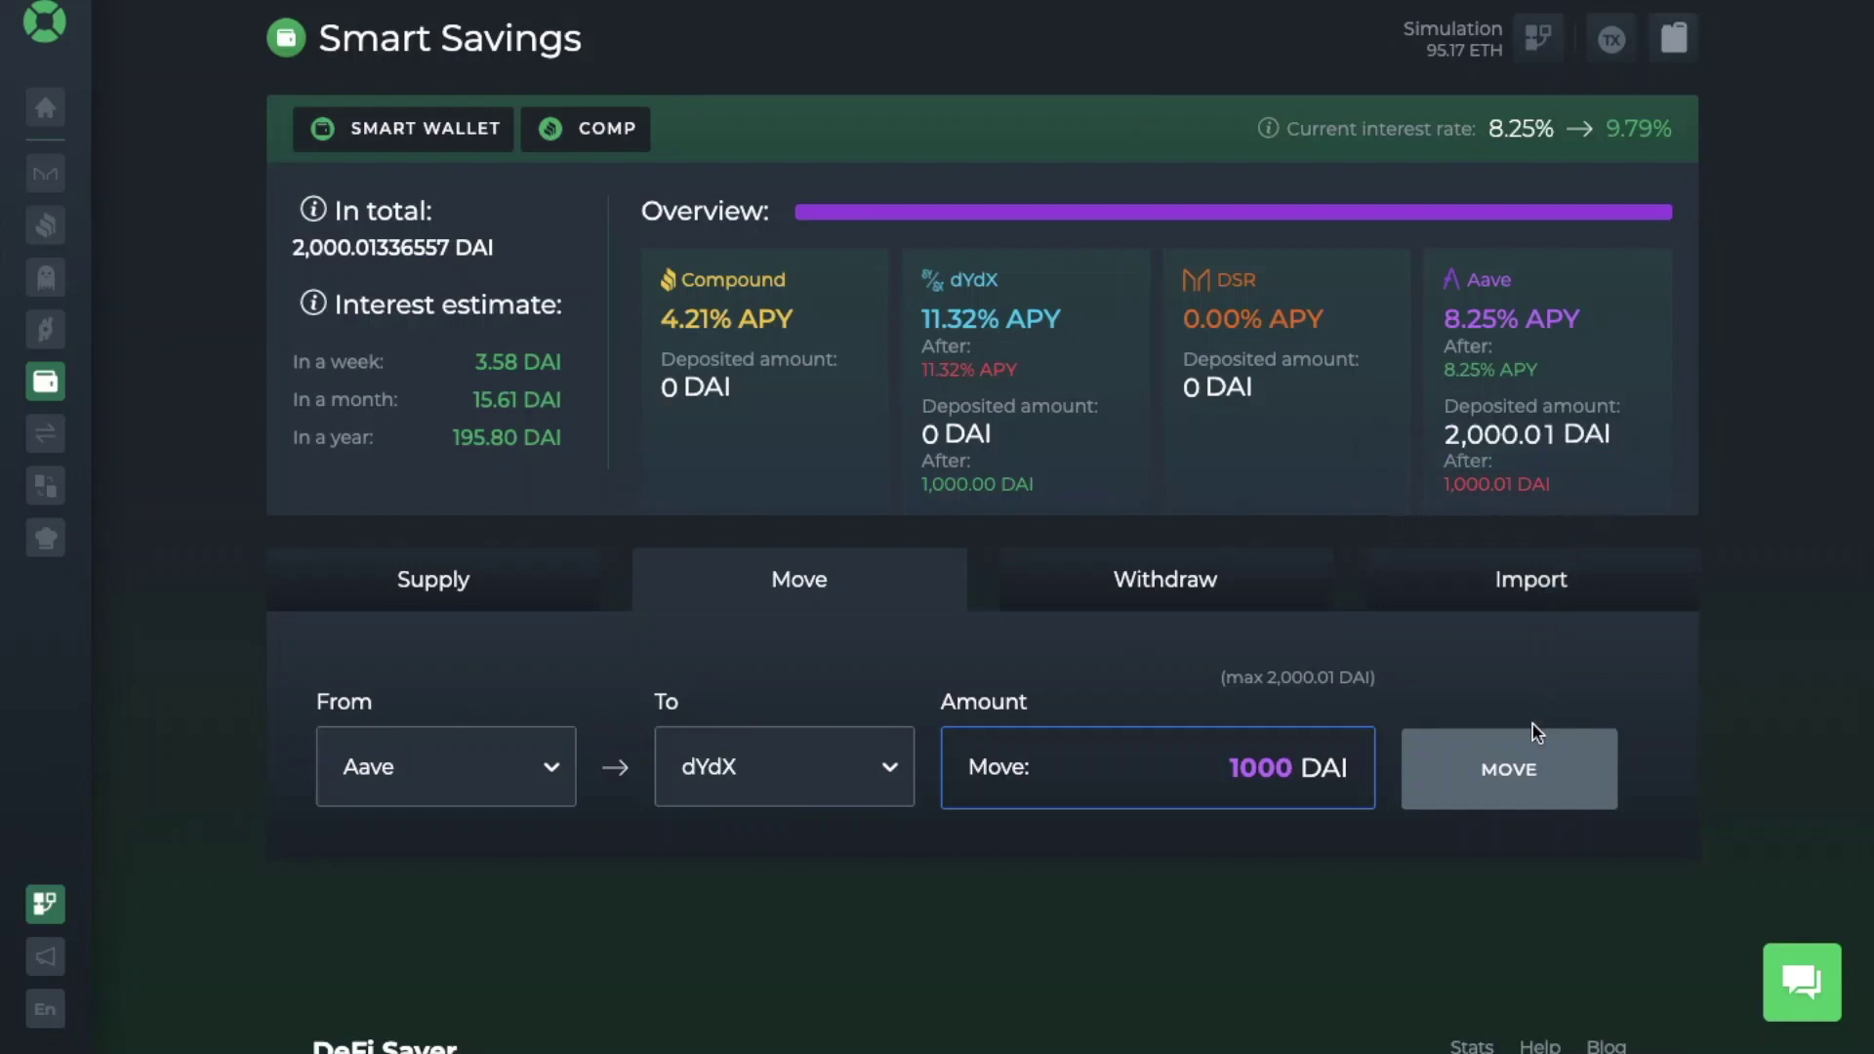
{"action": "left_click", "coordinate": [1533, 773]}
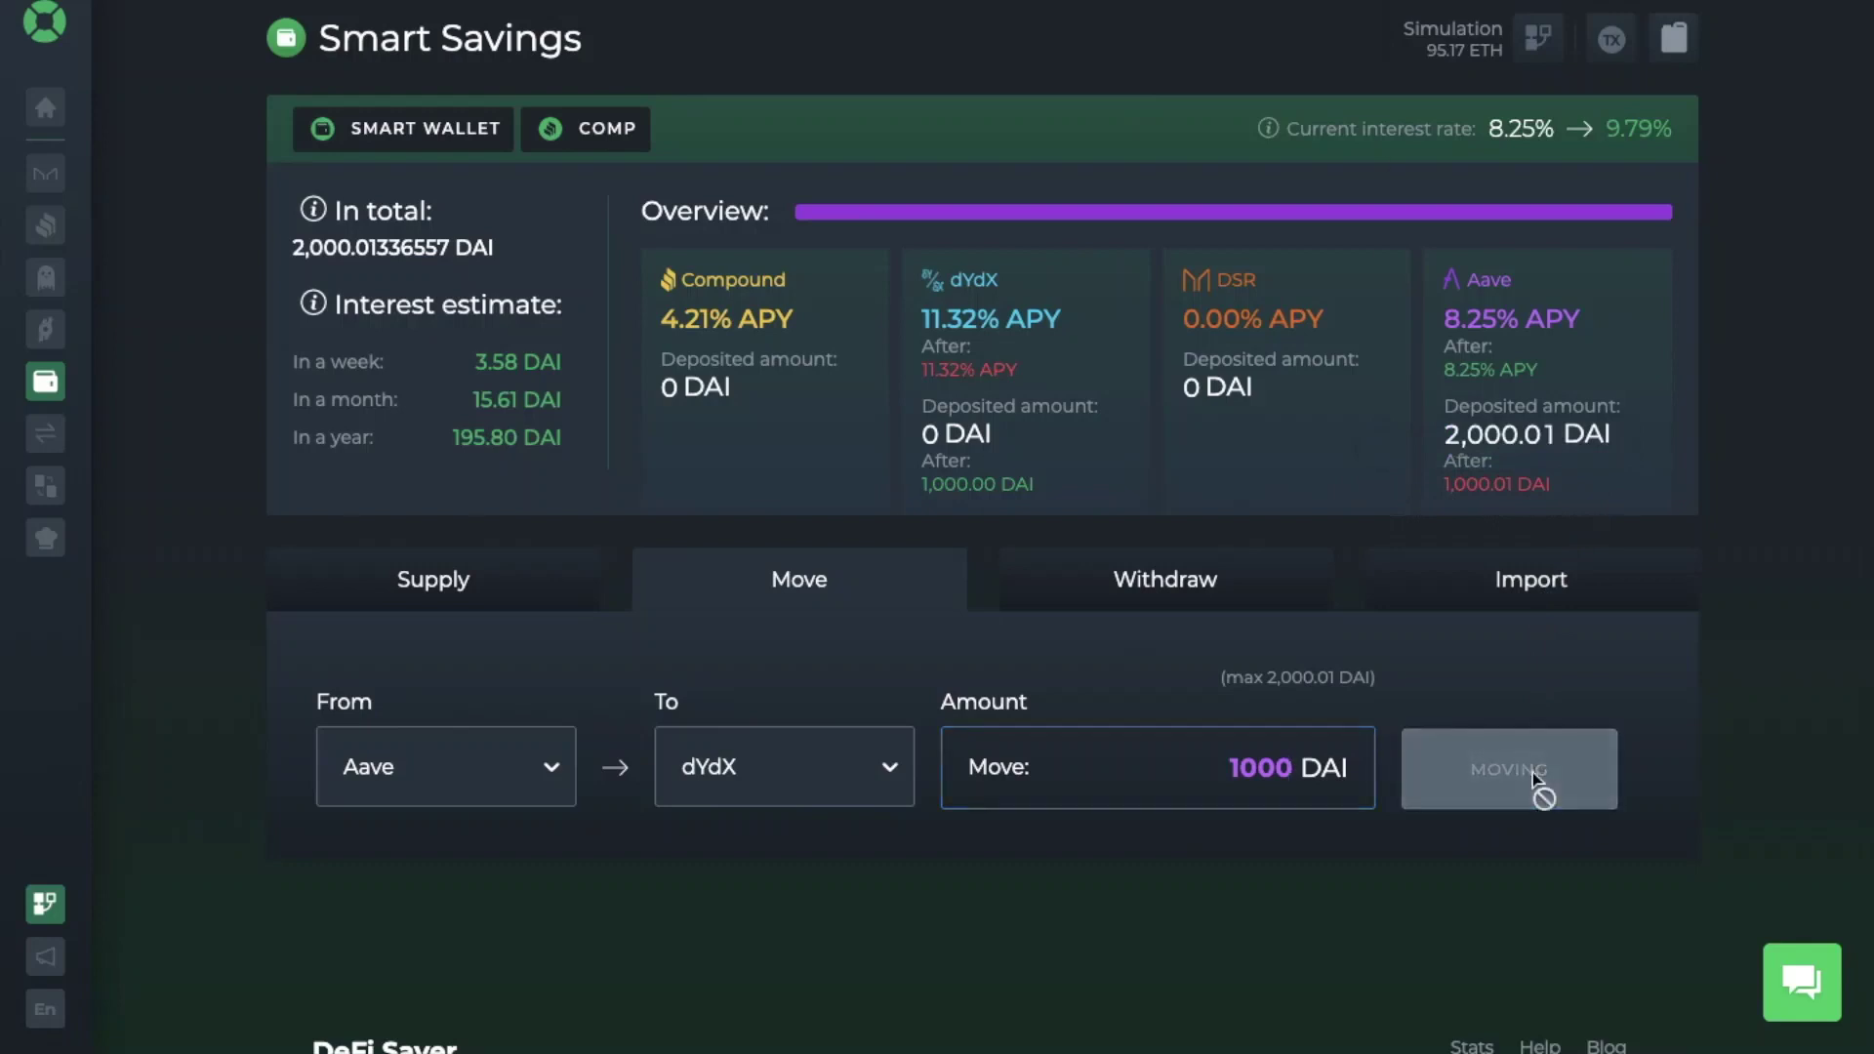
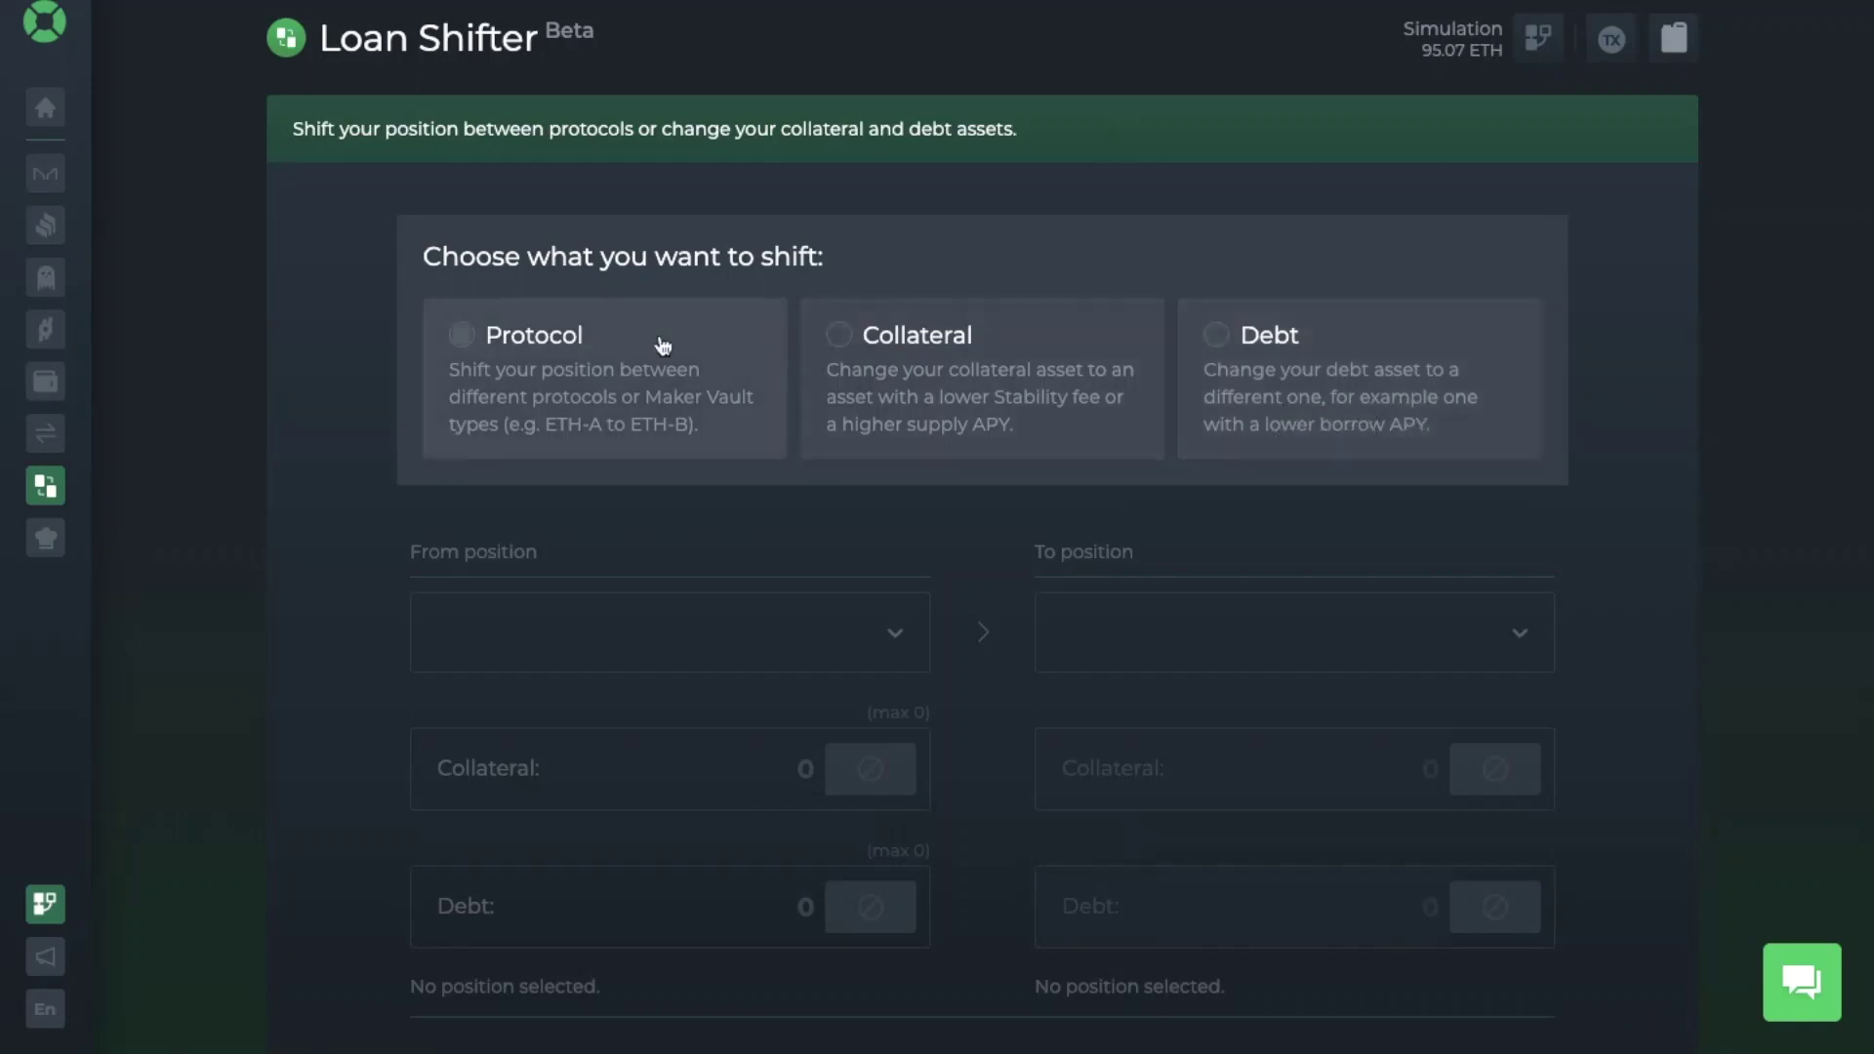
Step: Shift the ETH-A CDP with its 5 ETH collateral and 5000 DAI debt to Compound by protocol, and accept the transaction
{"action": "left_click", "coordinate": [462, 336]}
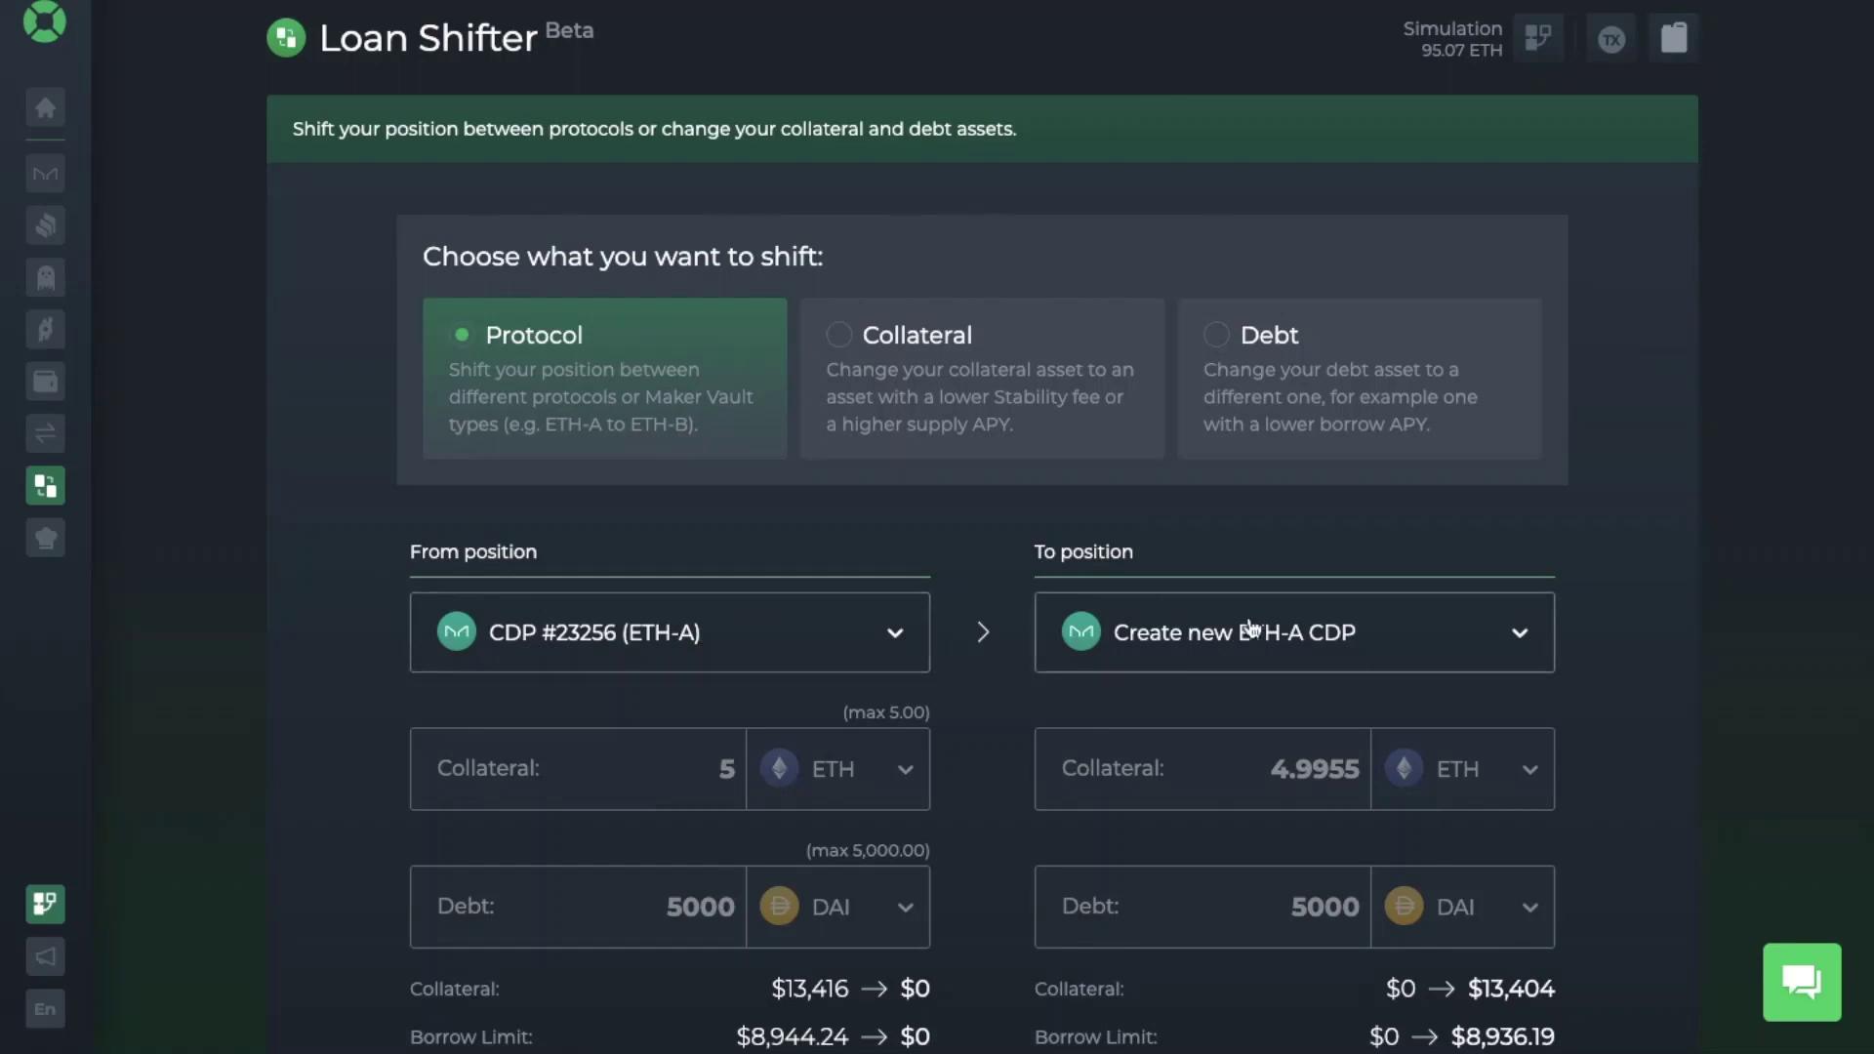
{"action": "left_click", "coordinate": [1536, 651]}
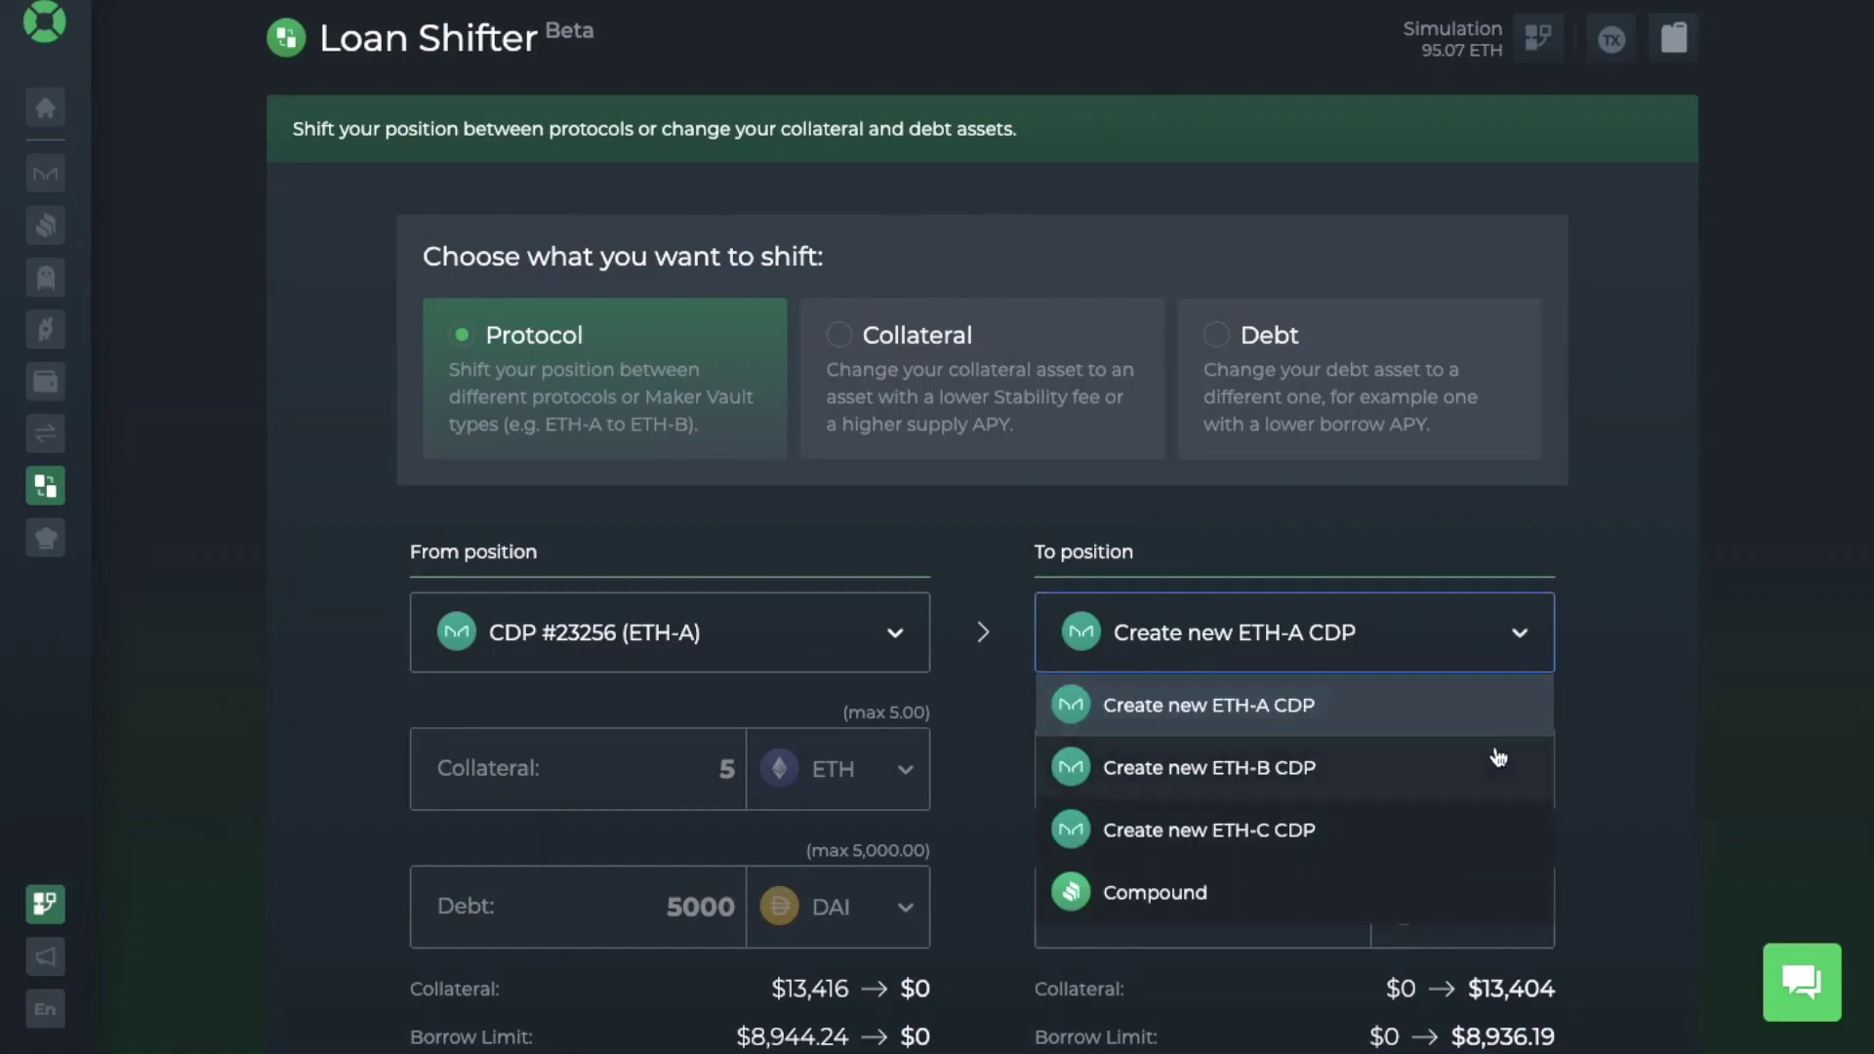
{"action": "left_click", "coordinate": [1474, 897]}
{"action": "scroll", "coordinate": [1603, 883], "scroll_direction": "down", "scroll_amount": 3}
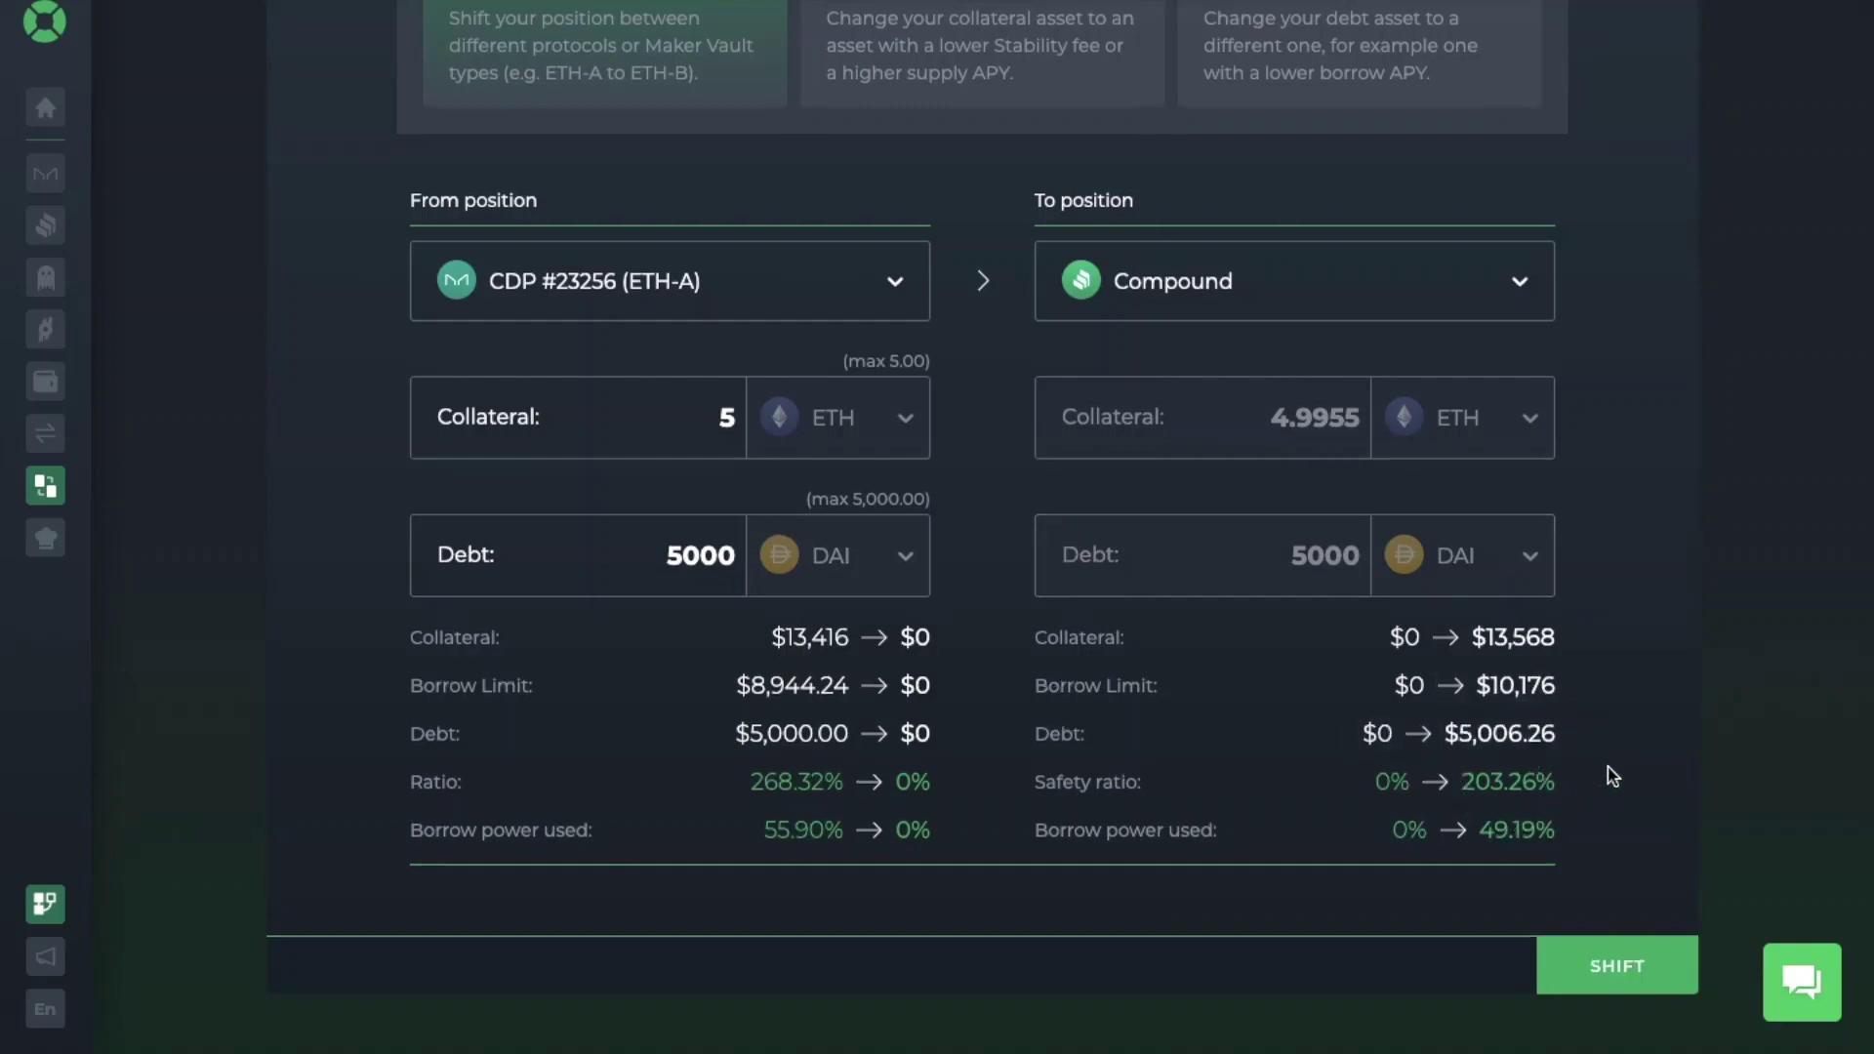
{"action": "scroll", "coordinate": [1610, 770], "scroll_direction": "up", "scroll_amount": 1}
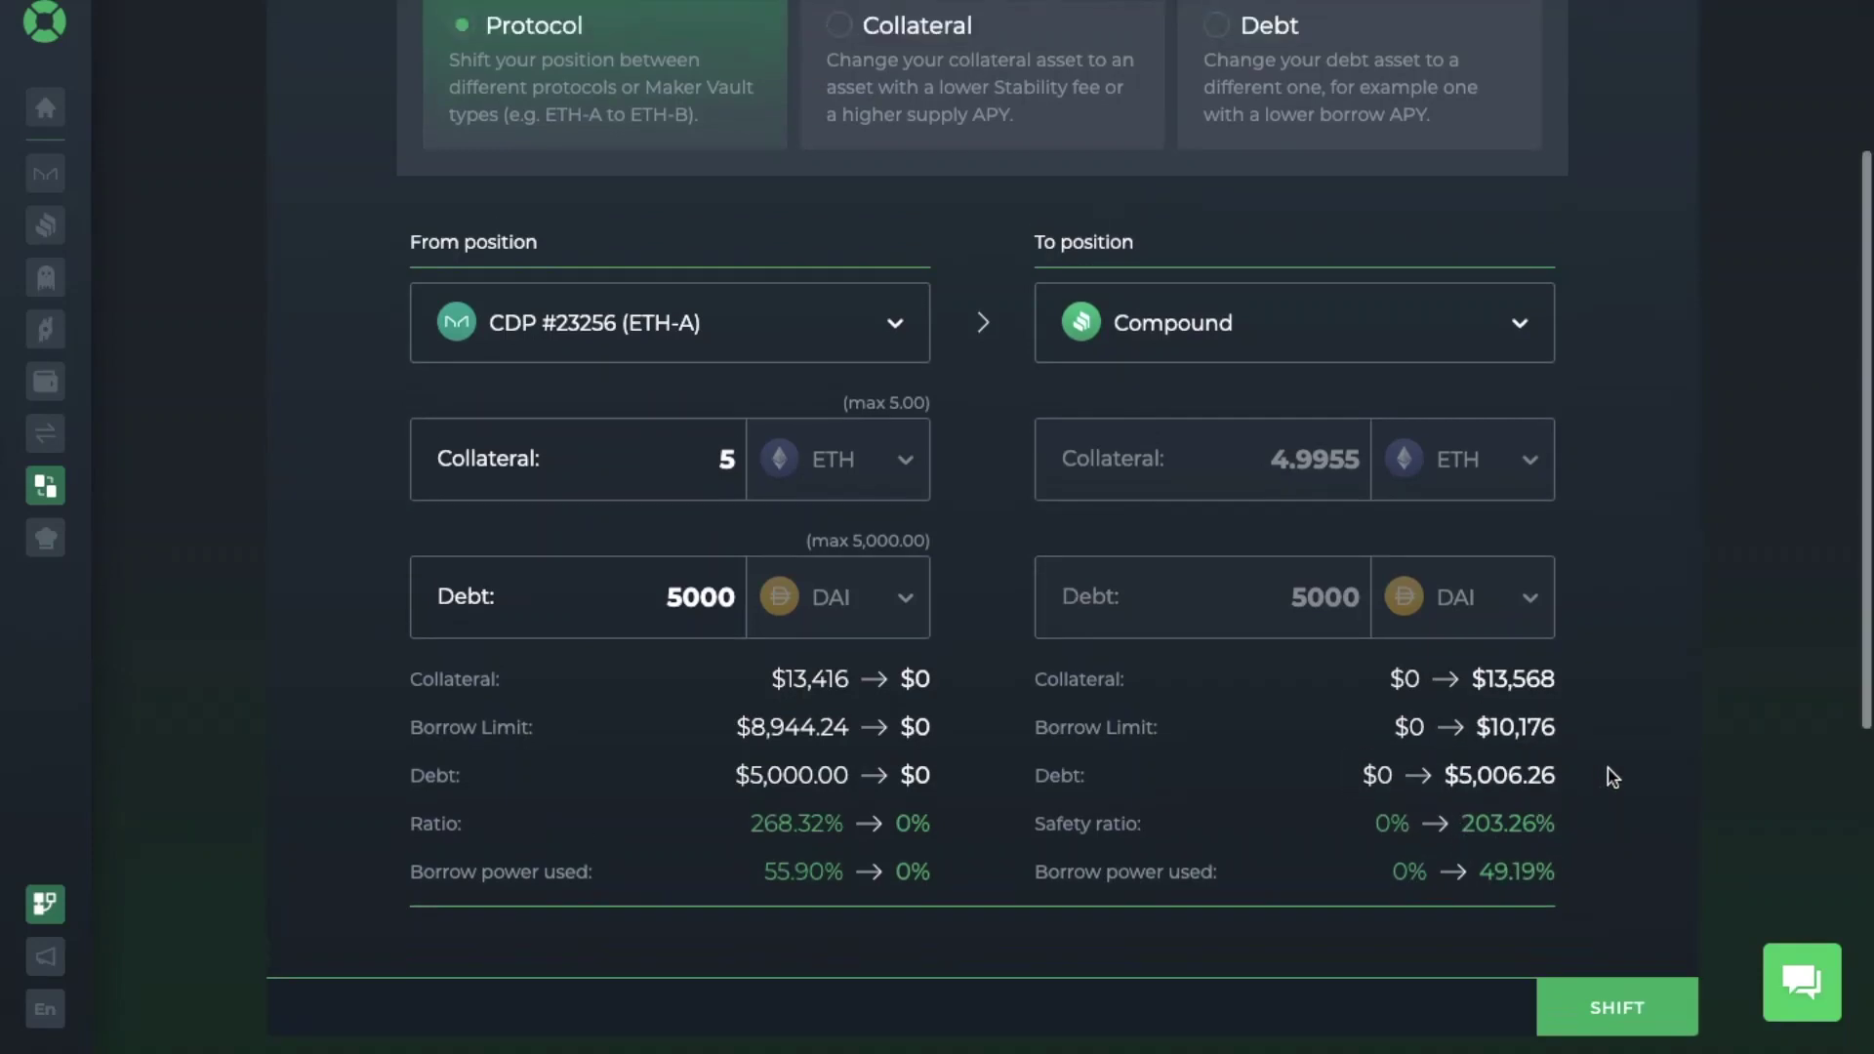
{"action": "scroll", "coordinate": [1598, 958], "scroll_direction": "down", "scroll_amount": 1}
{"action": "left_click", "coordinate": [1593, 971]}
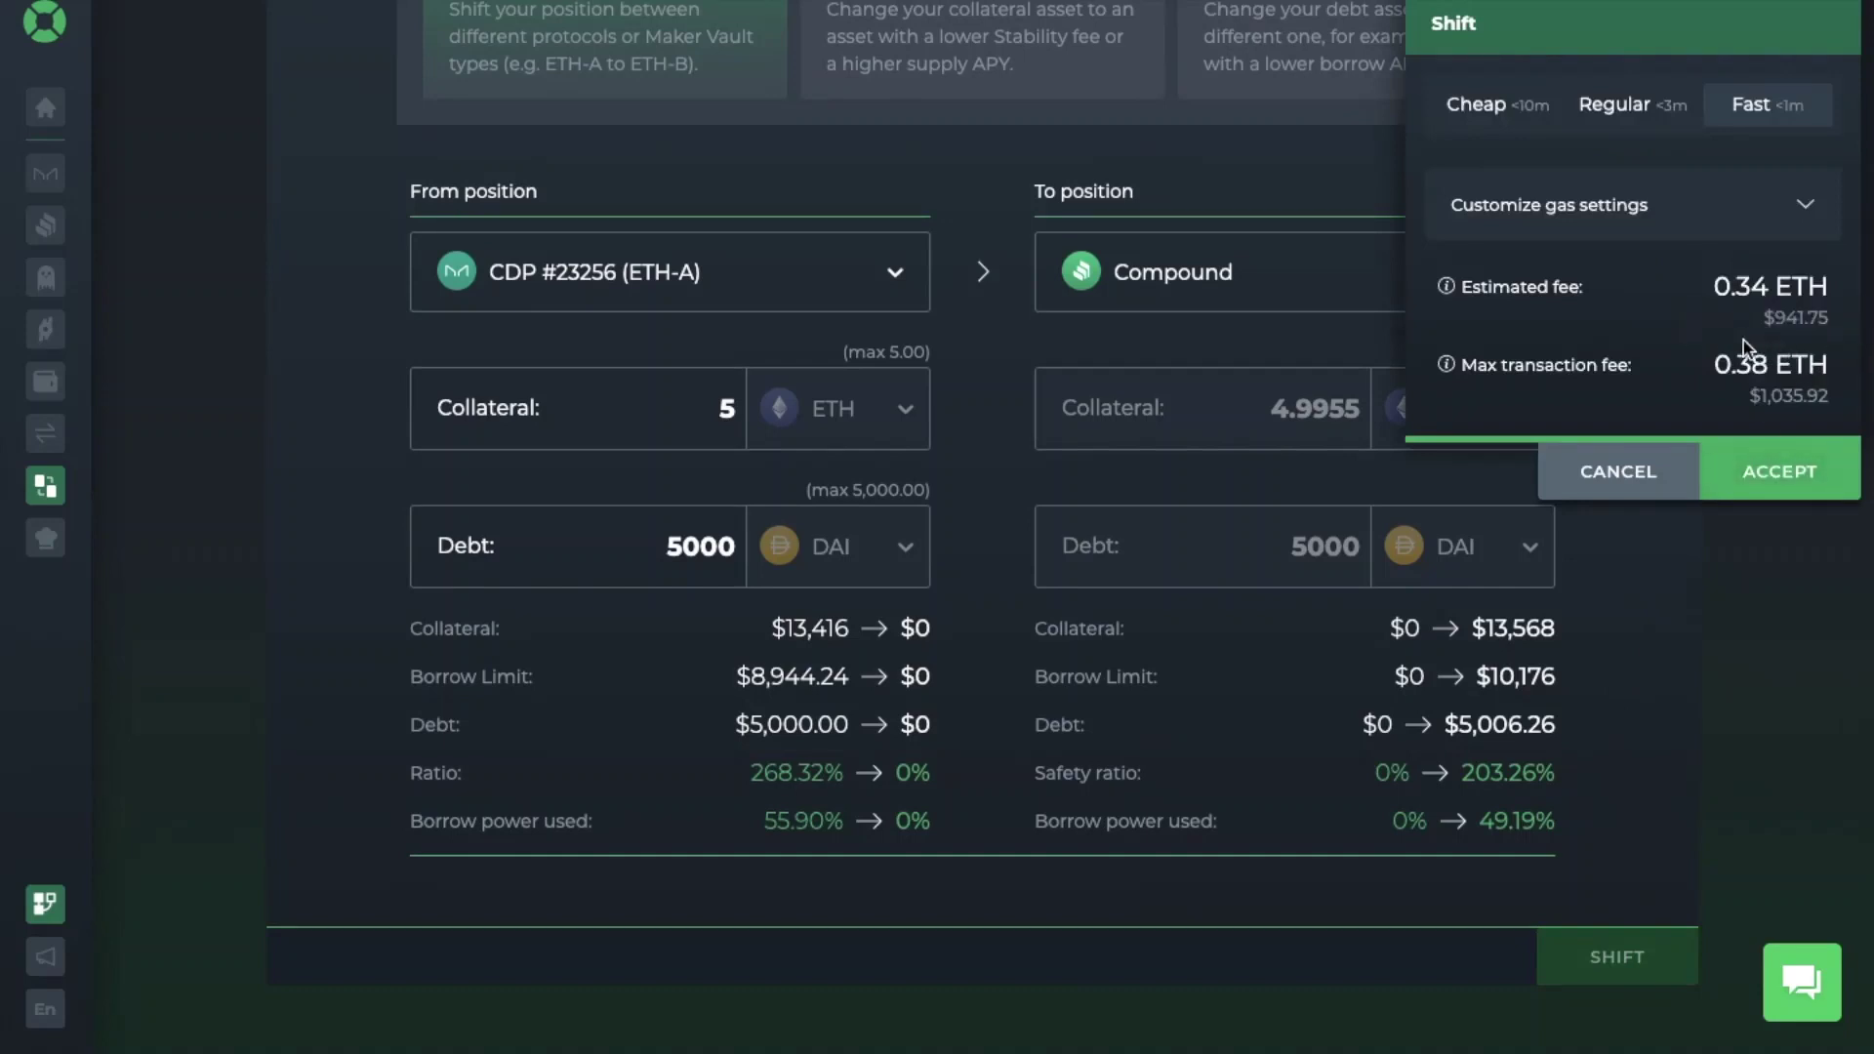
{"action": "left_click", "coordinate": [1821, 449]}
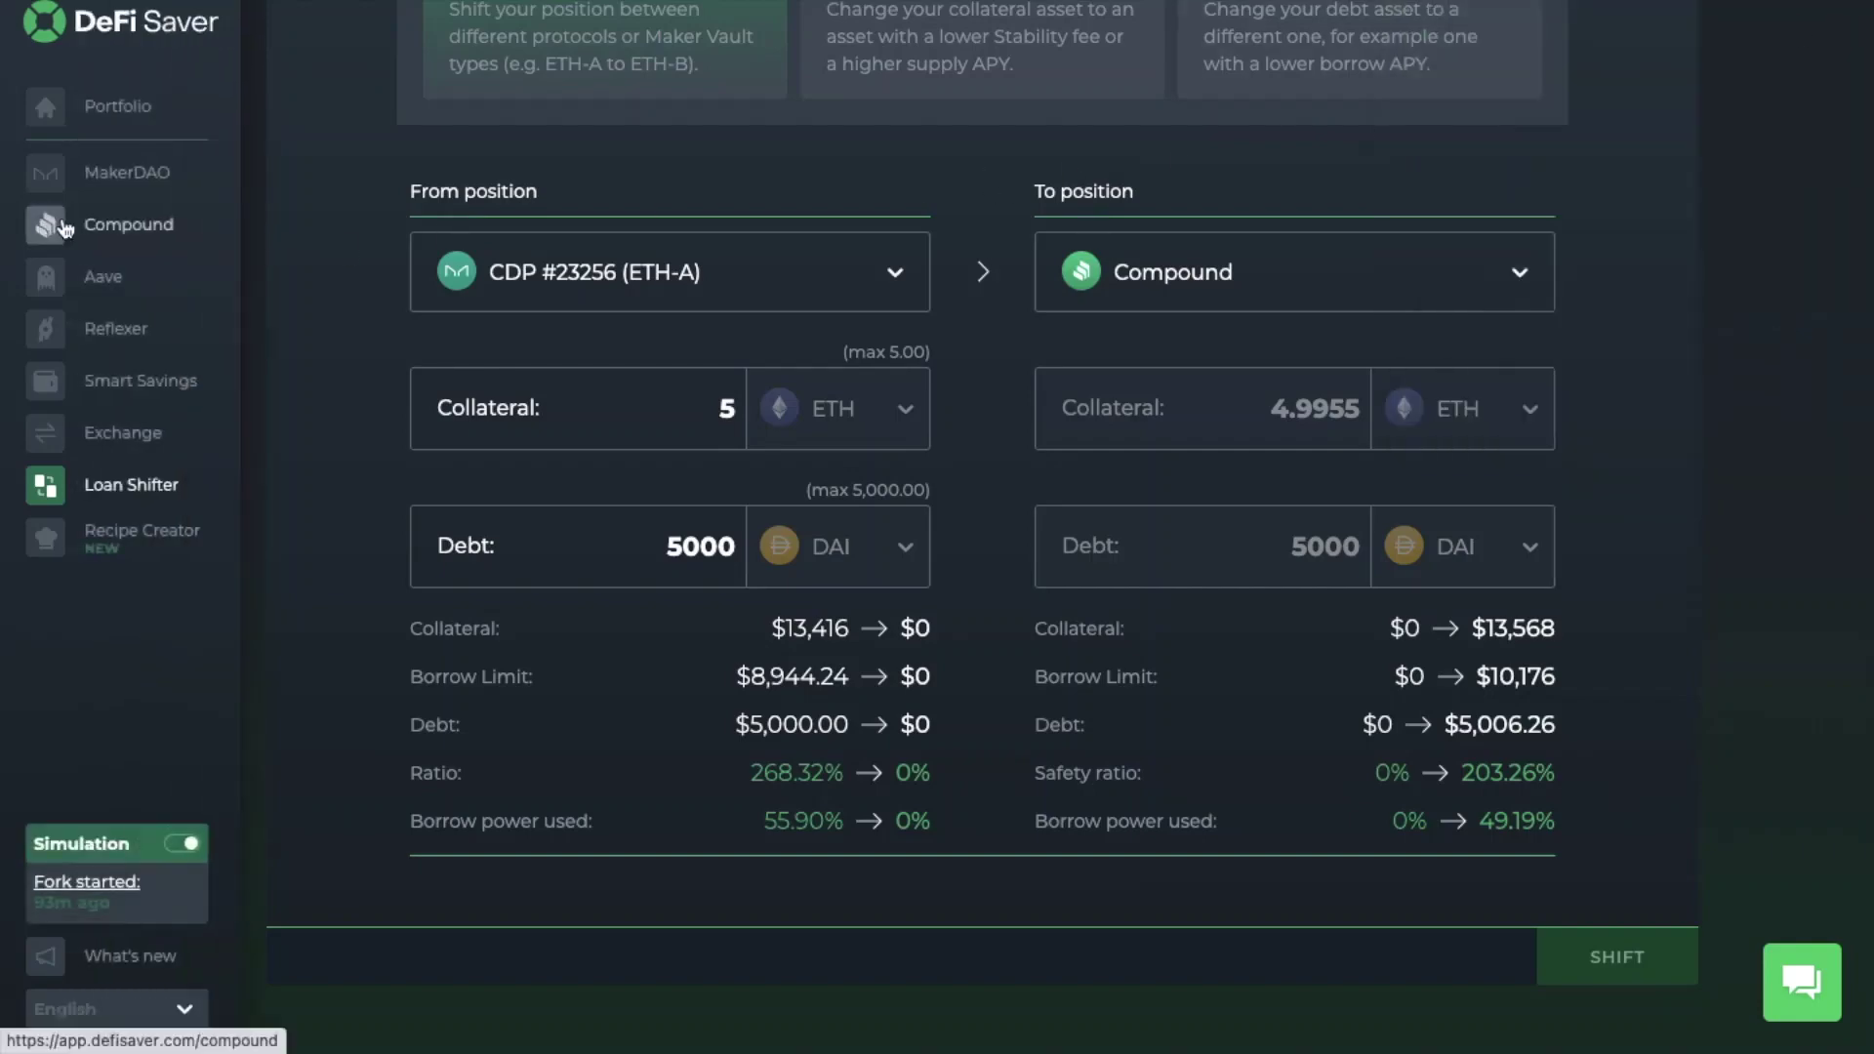
Step: Check the Smart Wallet position on Compound and look over the pre-made recipes in the Recipe Creator
{"action": "left_click", "coordinate": [118, 238]}
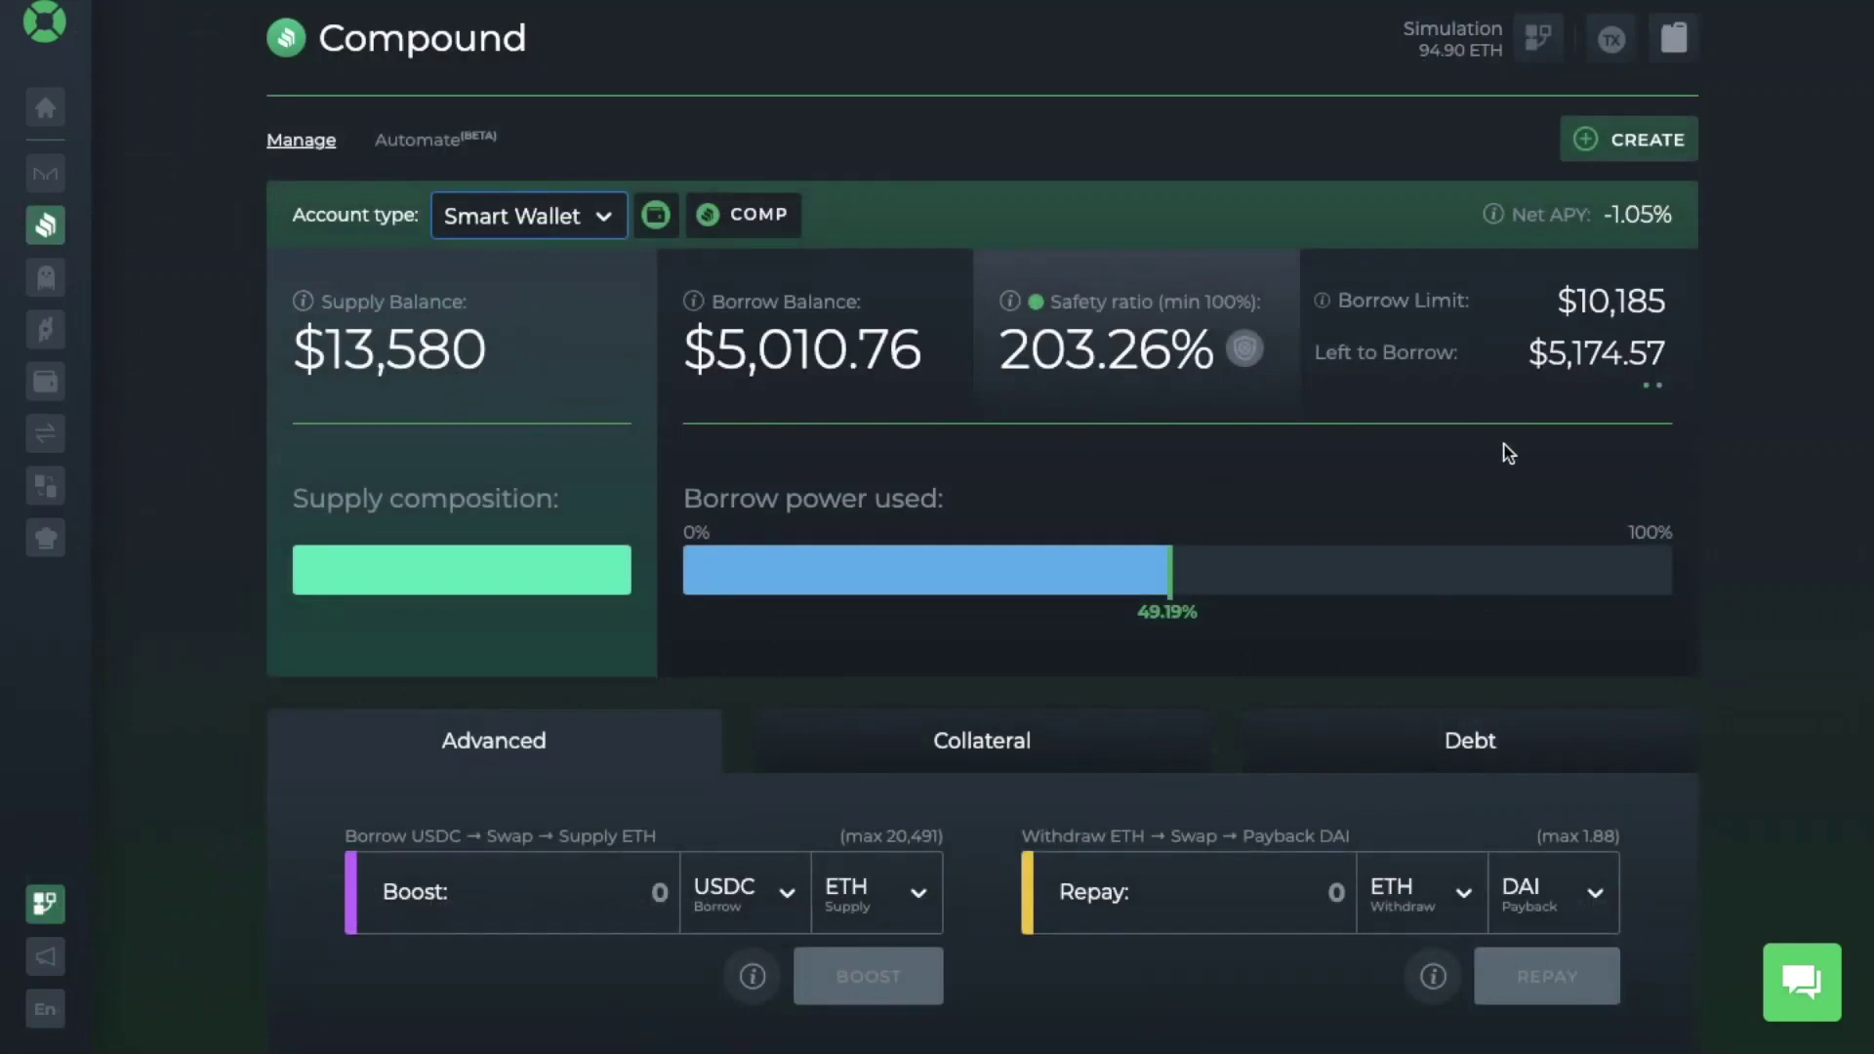
{"action": "mouse_move", "coordinate": [68, 498]}
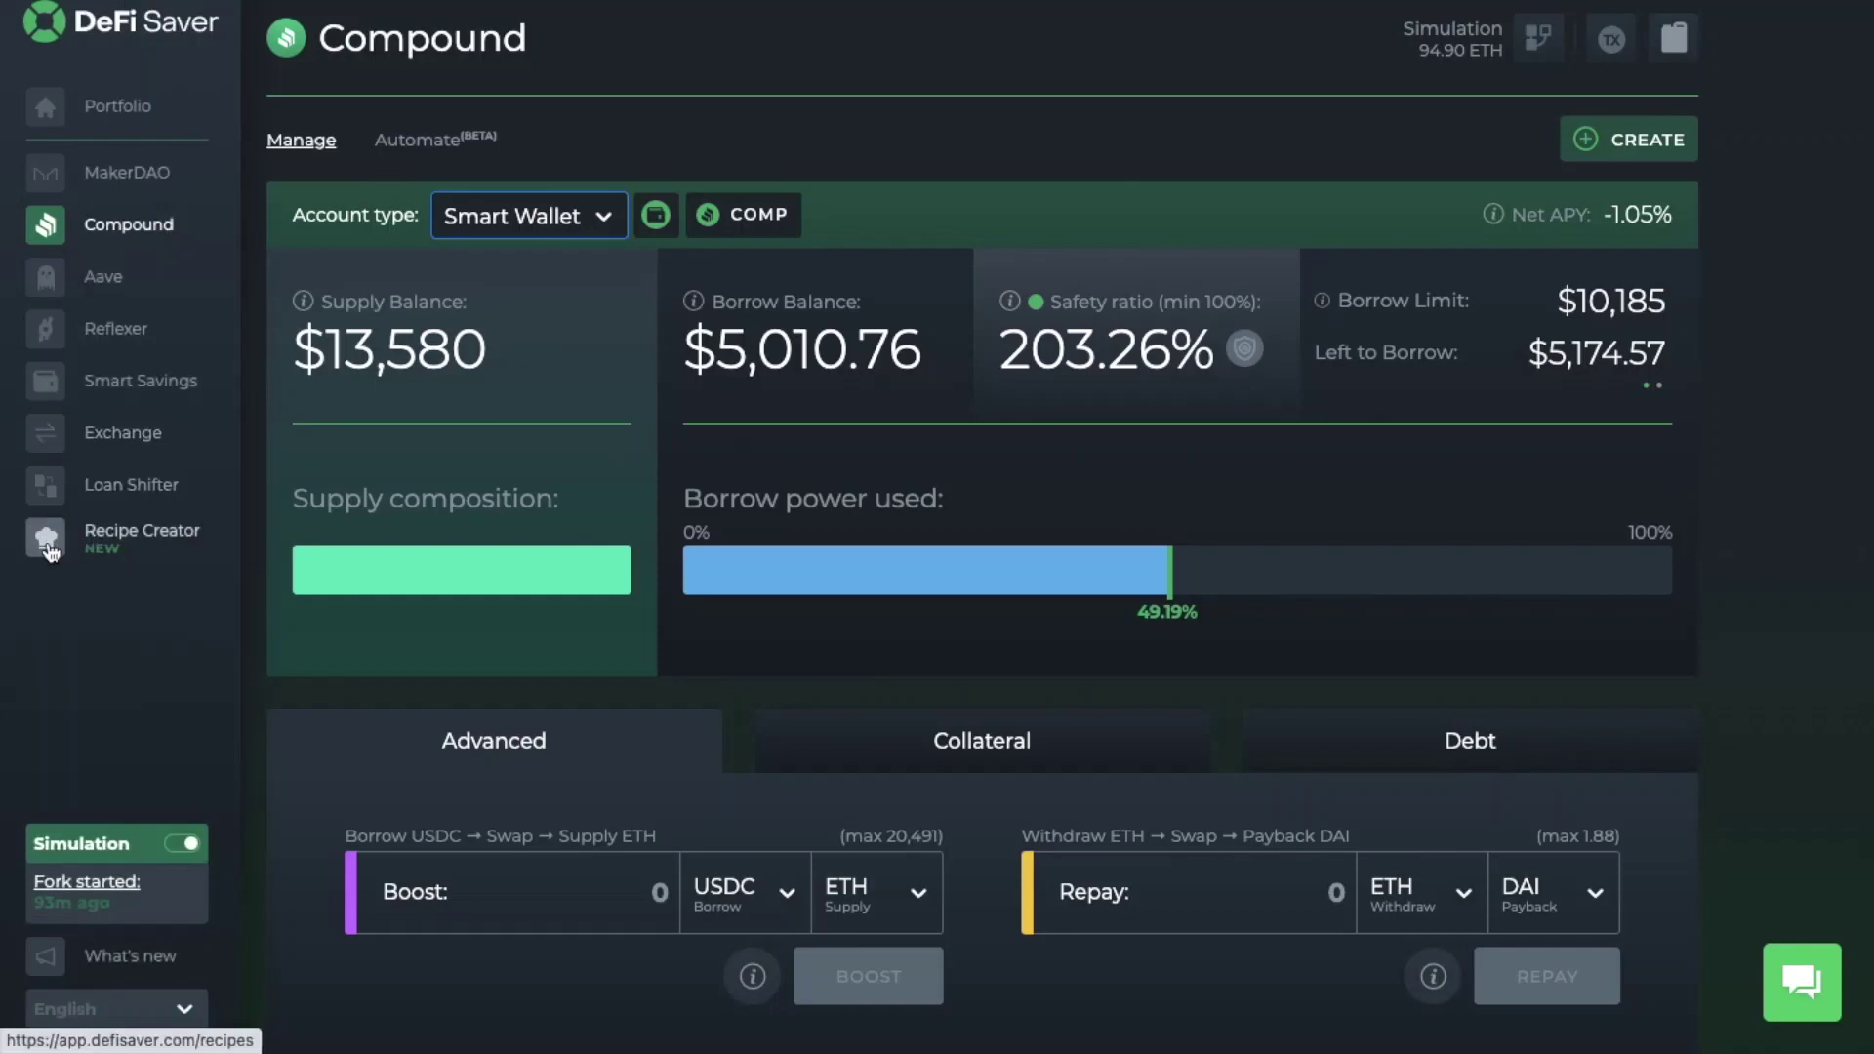
{"action": "left_click", "coordinate": [51, 552]}
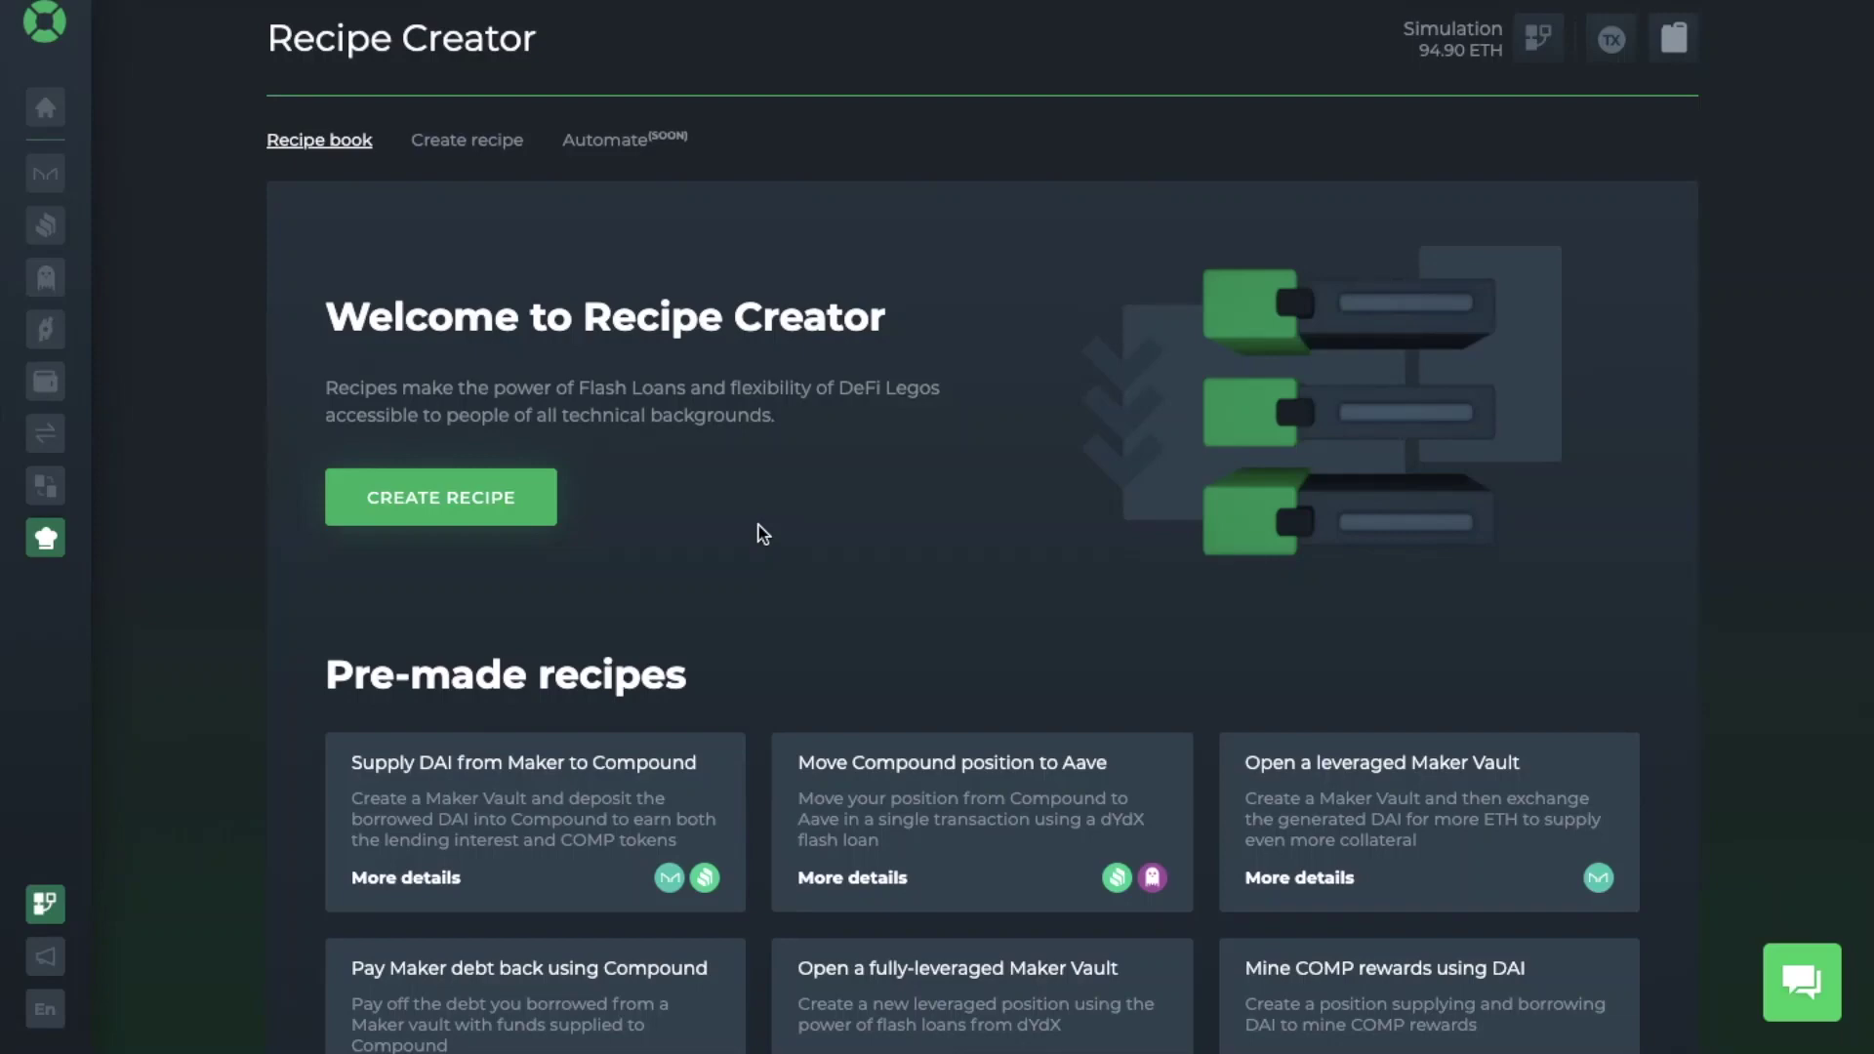
{"action": "scroll", "coordinate": [762, 533], "scroll_direction": "down", "scroll_amount": 3}
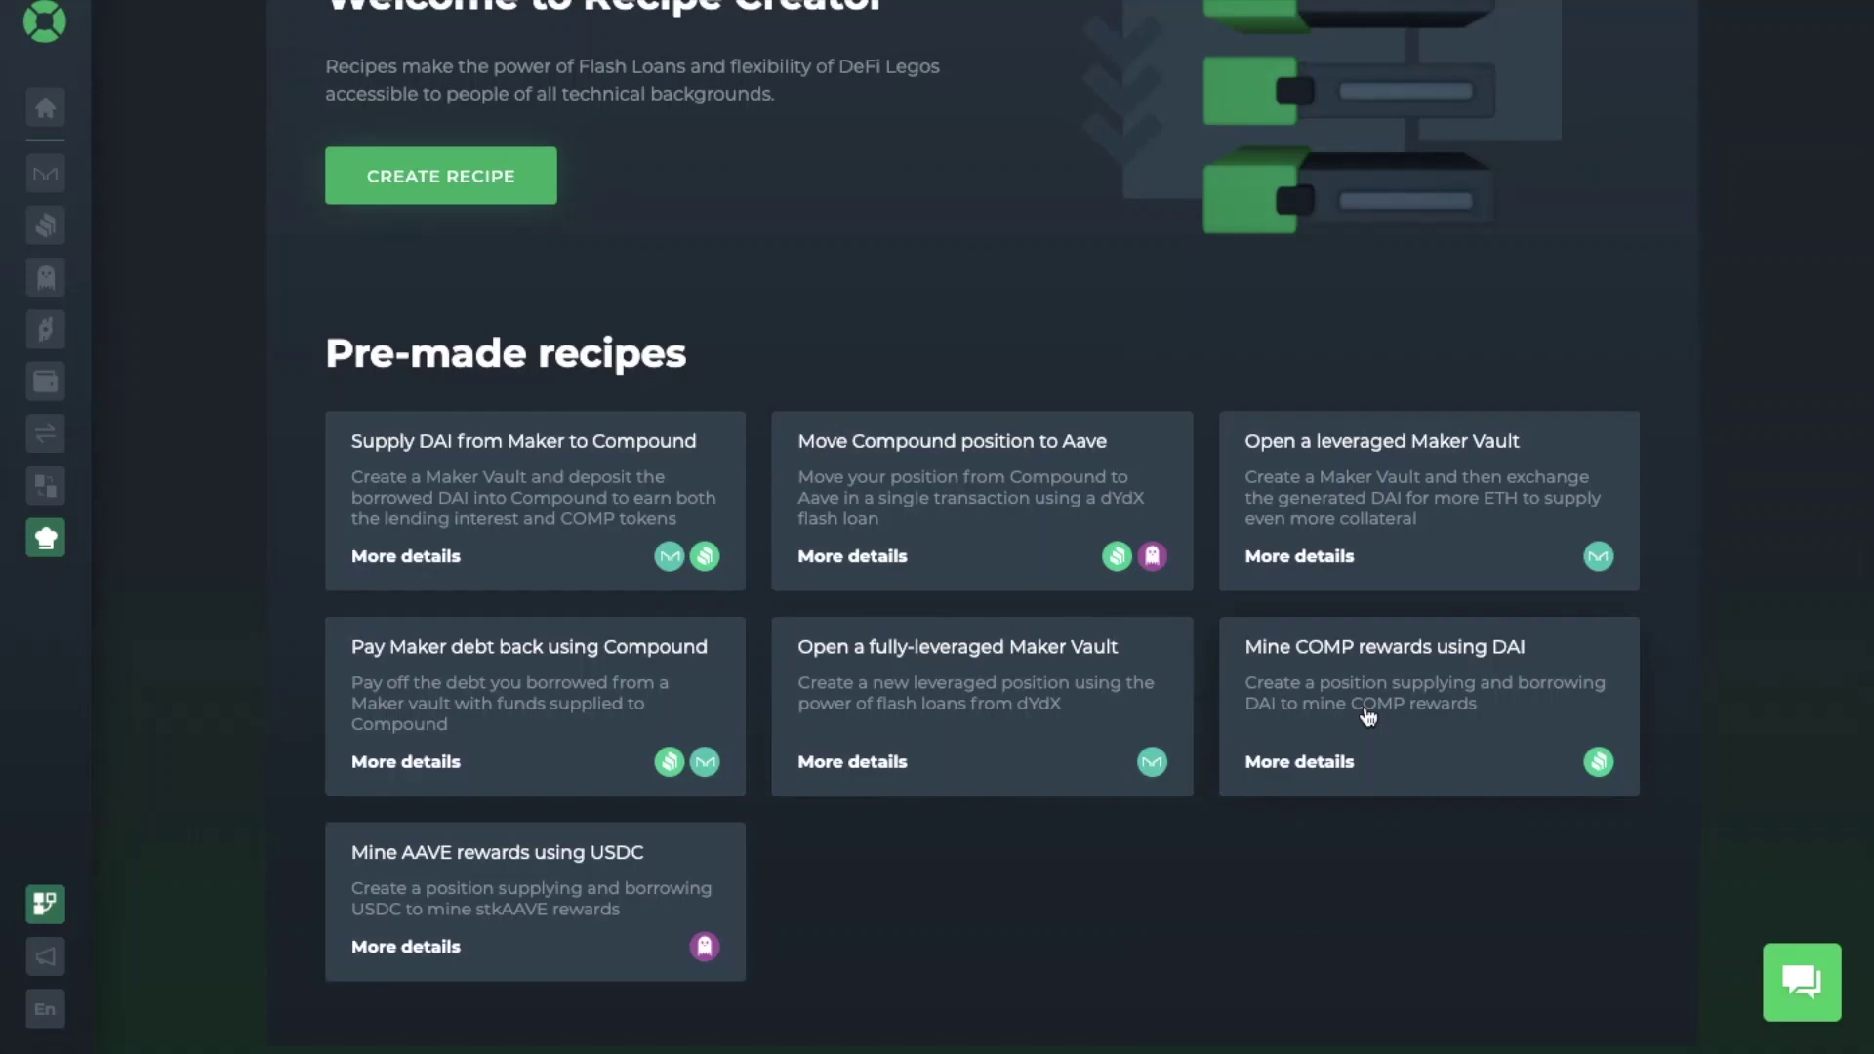
{"action": "scroll", "coordinate": [1151, 578], "scroll_direction": "up", "scroll_amount": 4}
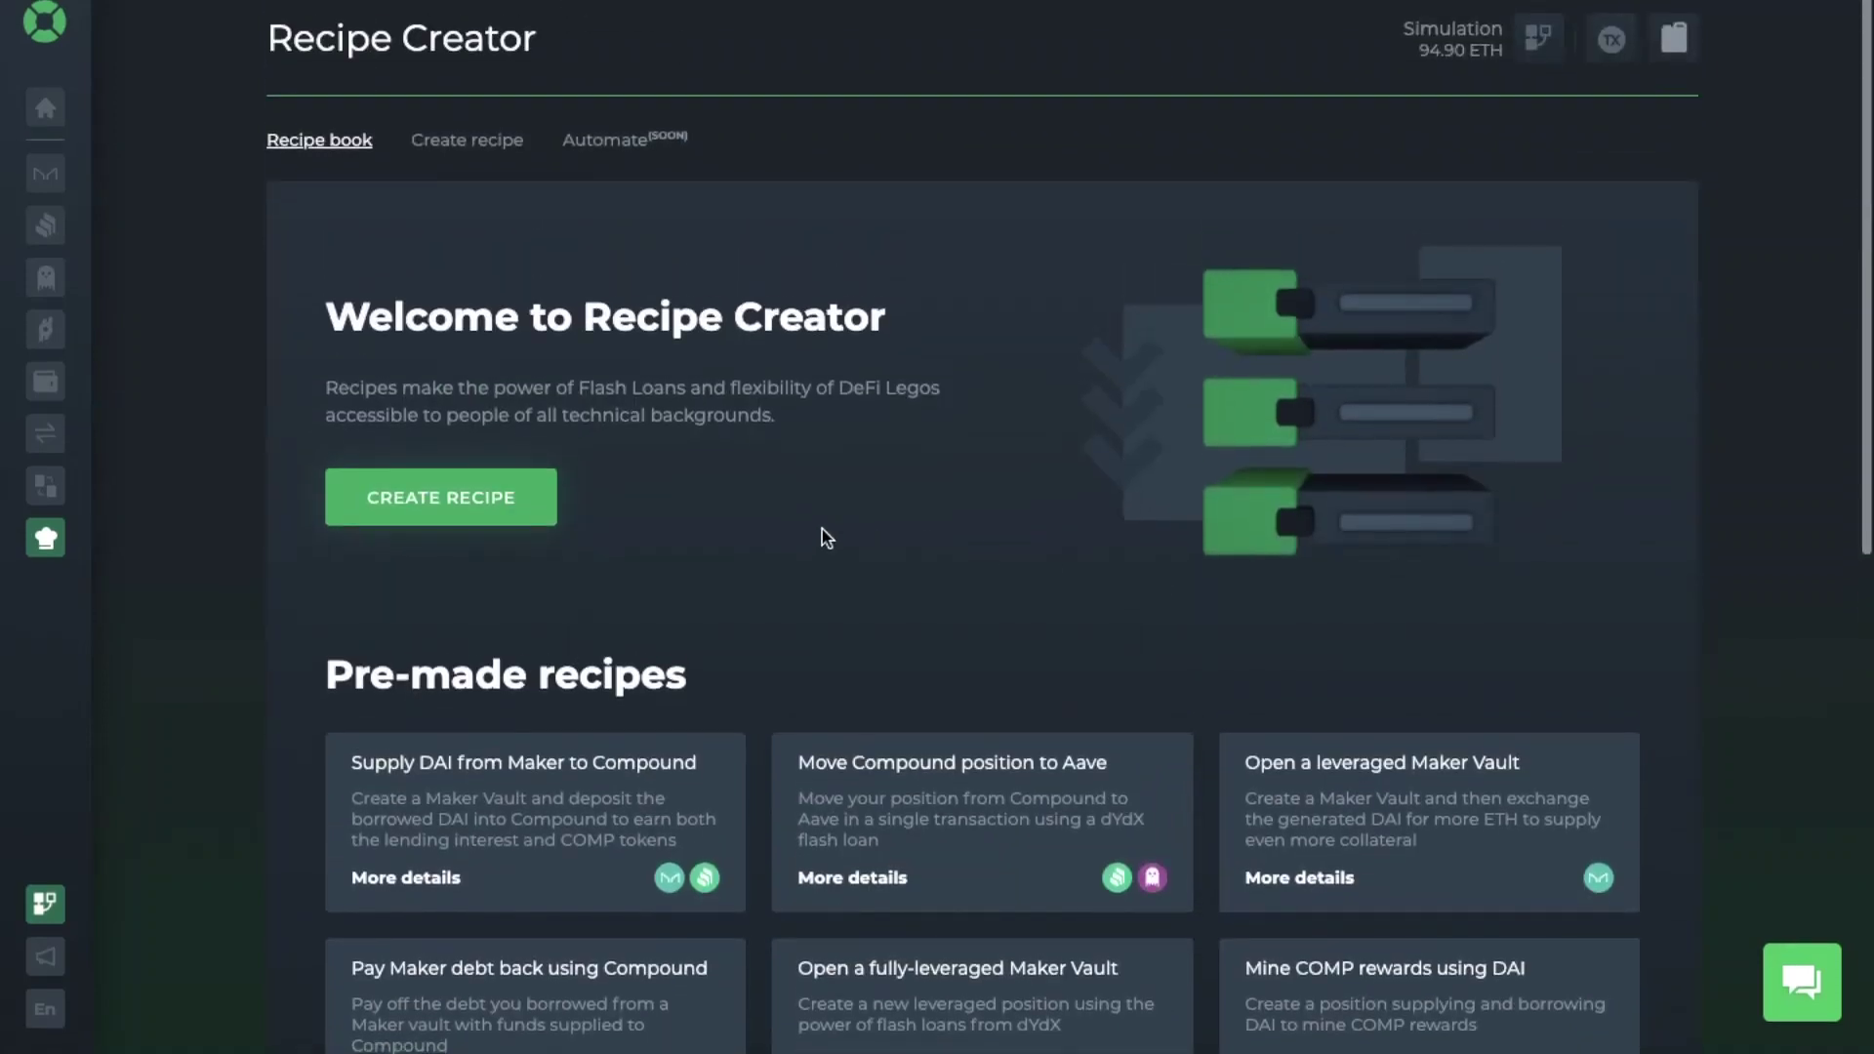
Step: Start a new recipe and add a Borrow from Aave v2 action for 100 DAI
{"action": "left_click", "coordinate": [441, 498]}
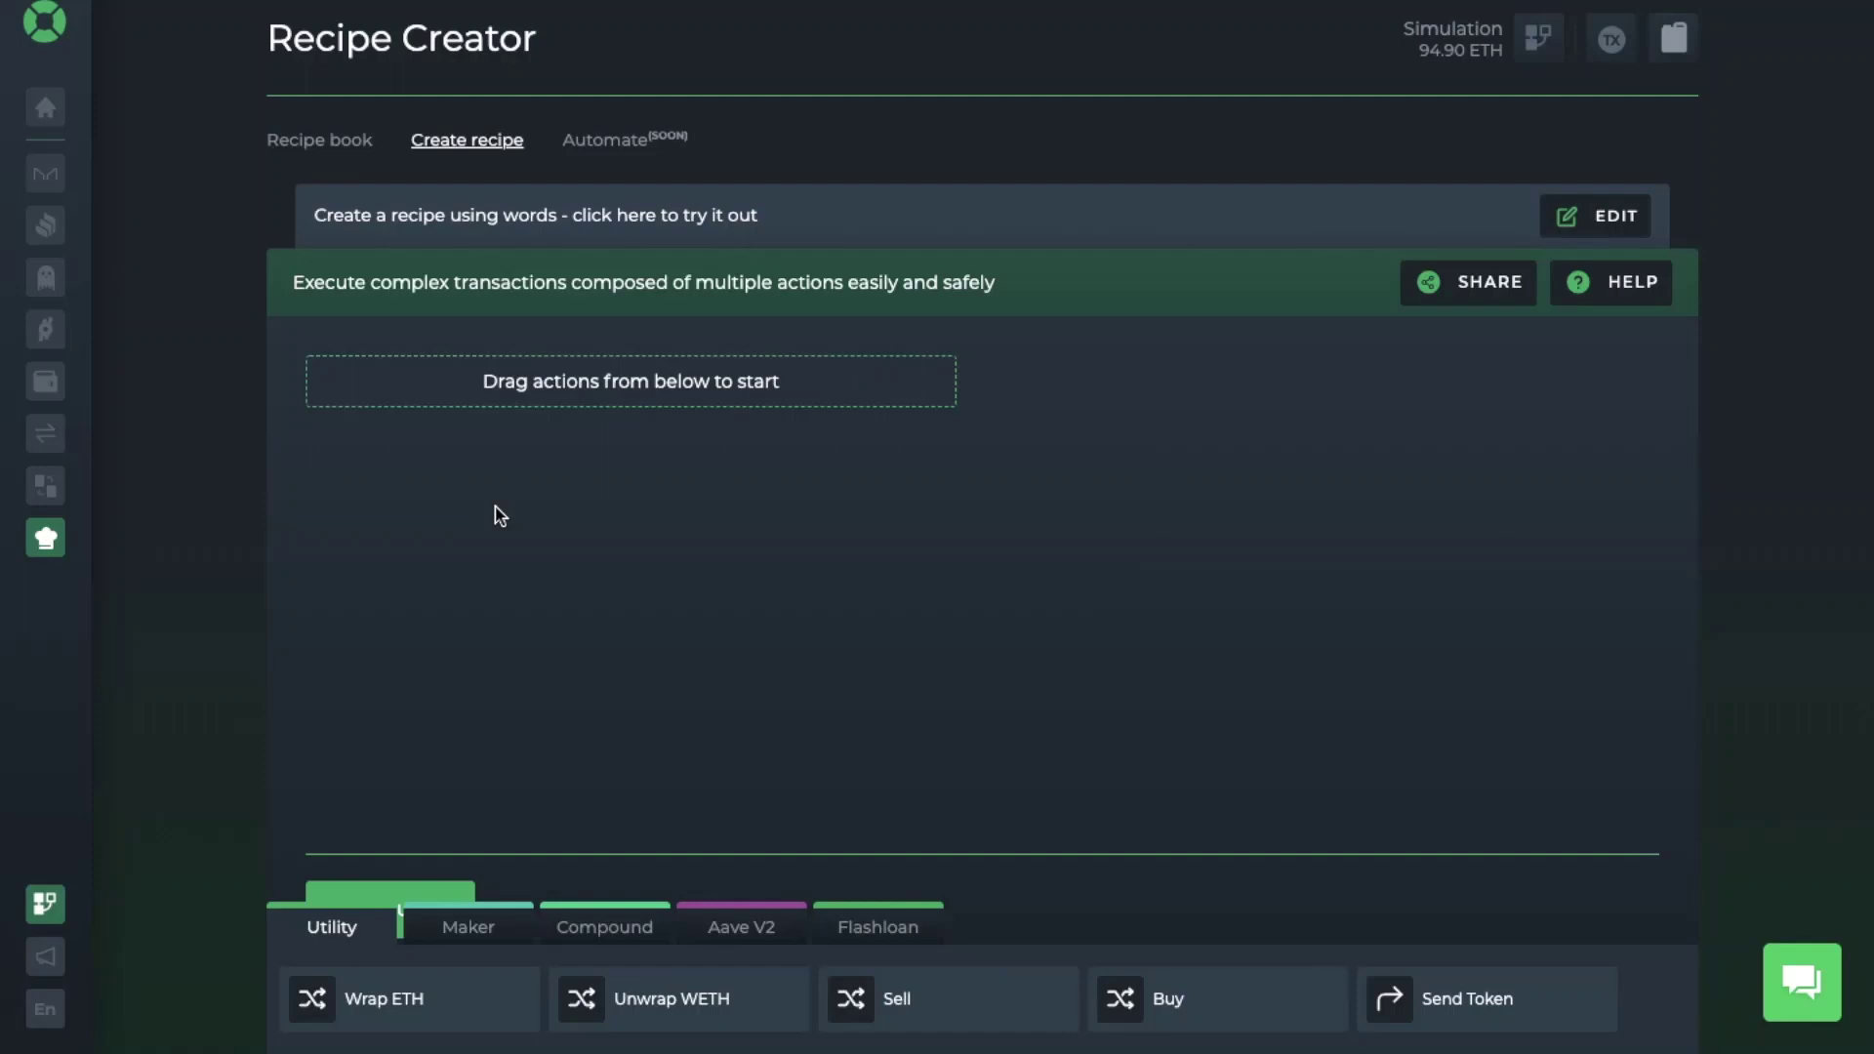
{"action": "left_click", "coordinate": [730, 935]}
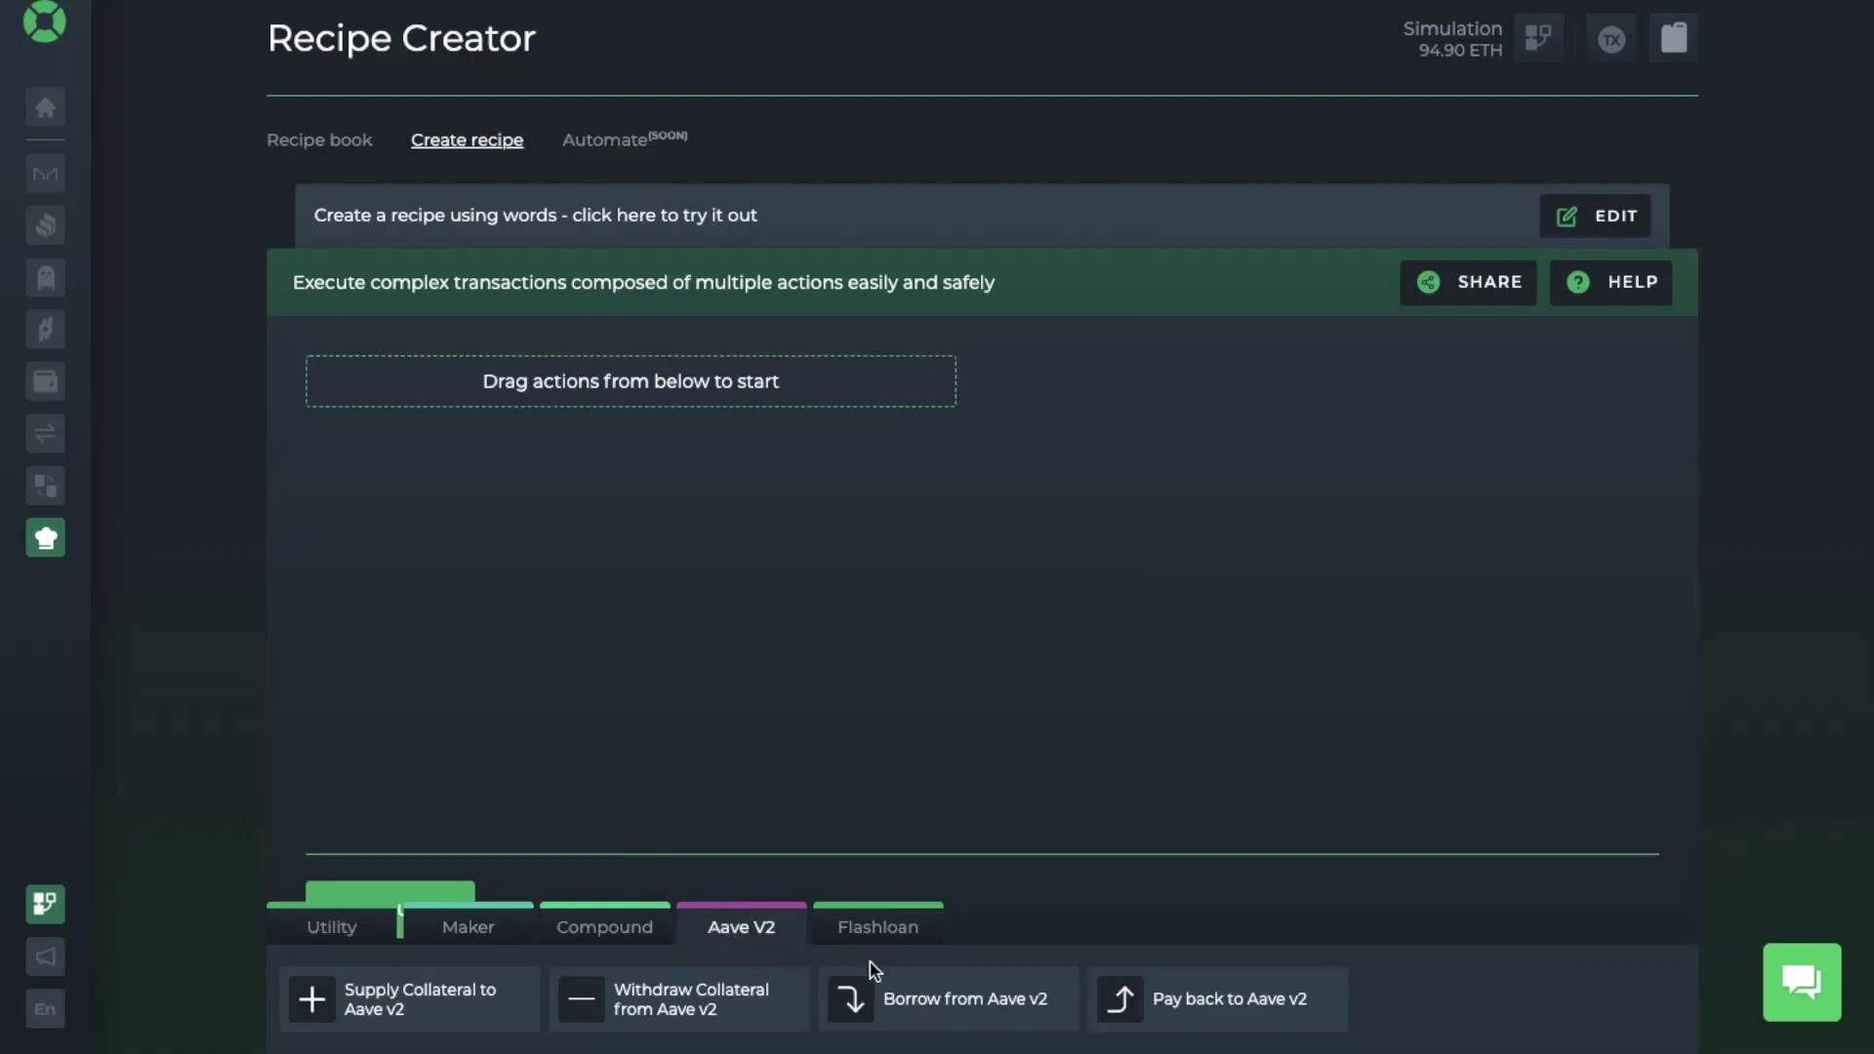
{"action": "left_click", "coordinate": [928, 995]}
{"action": "type", "text": "100"}
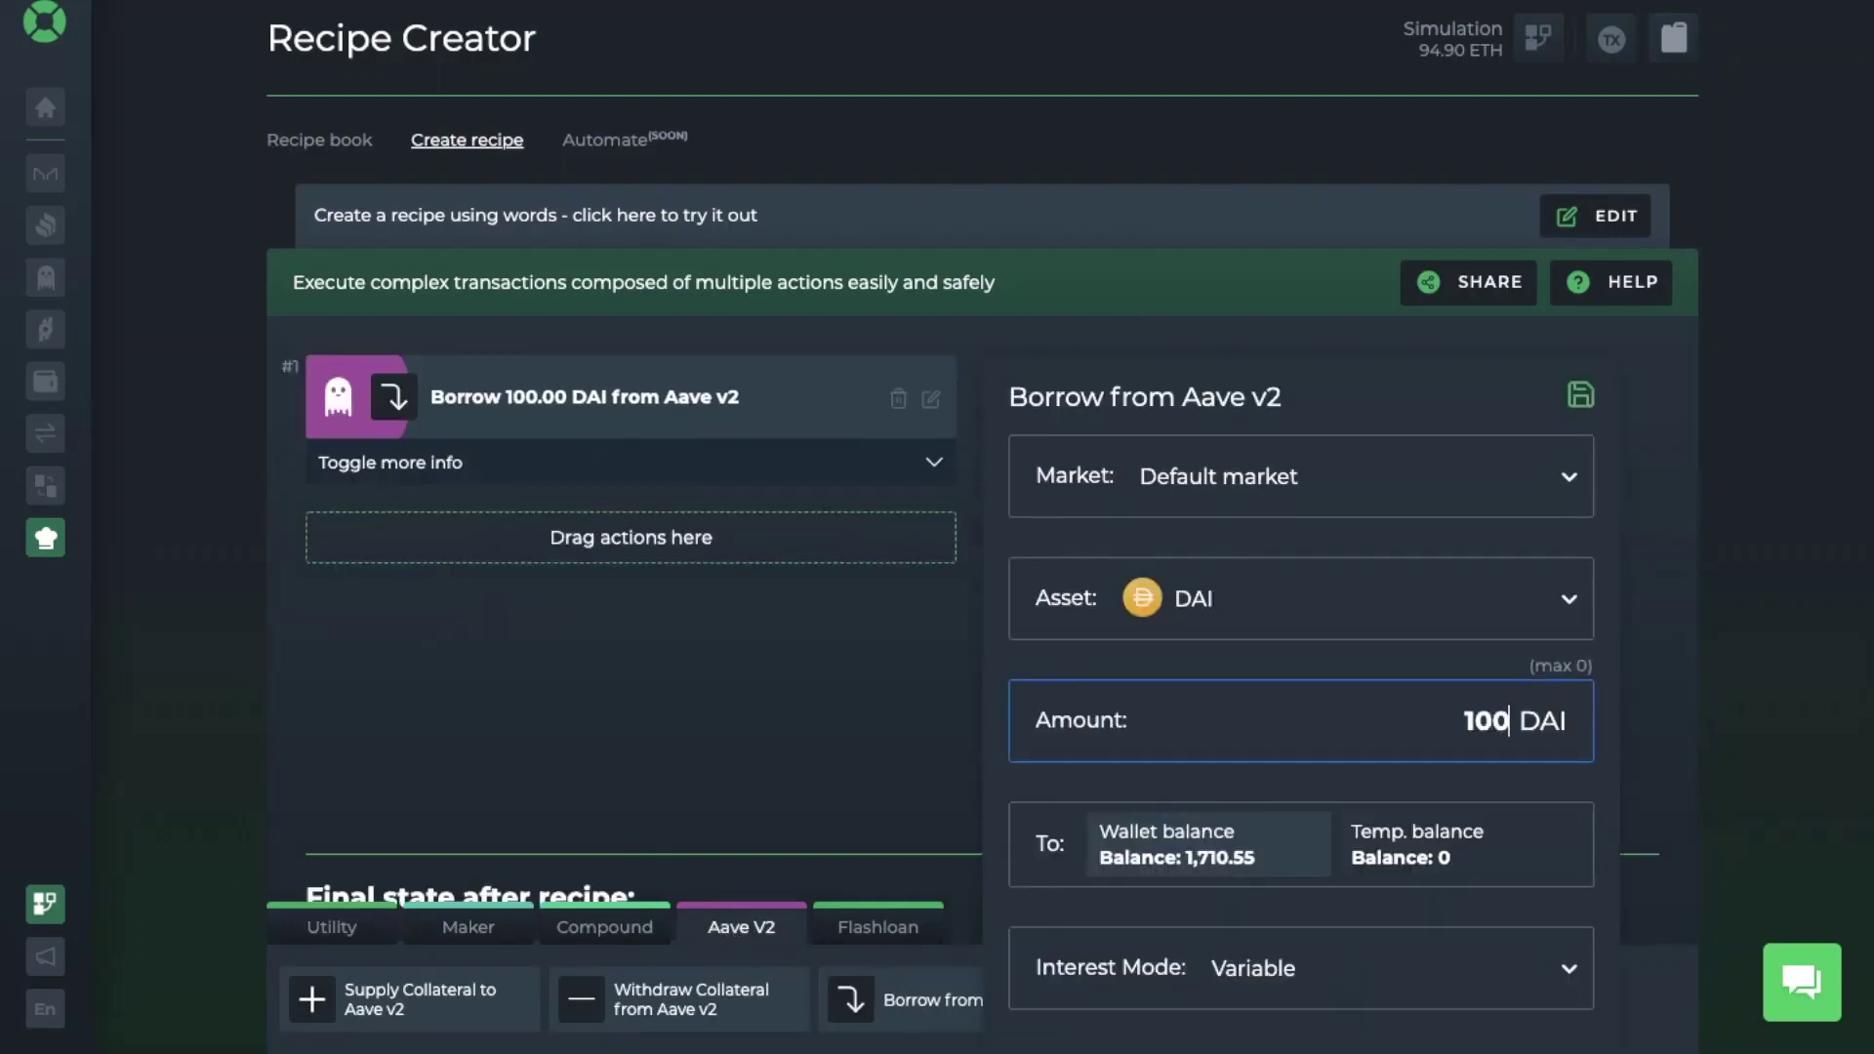
Step: Finish the Aave v2 borrow action and add a Sell action that swaps the maximum 1,810.55 DAI from the wallet balance for UNI
{"action": "scroll", "coordinate": [1606, 790], "scroll_direction": "down", "scroll_amount": 2}
{"action": "left_click", "coordinate": [1578, 891]}
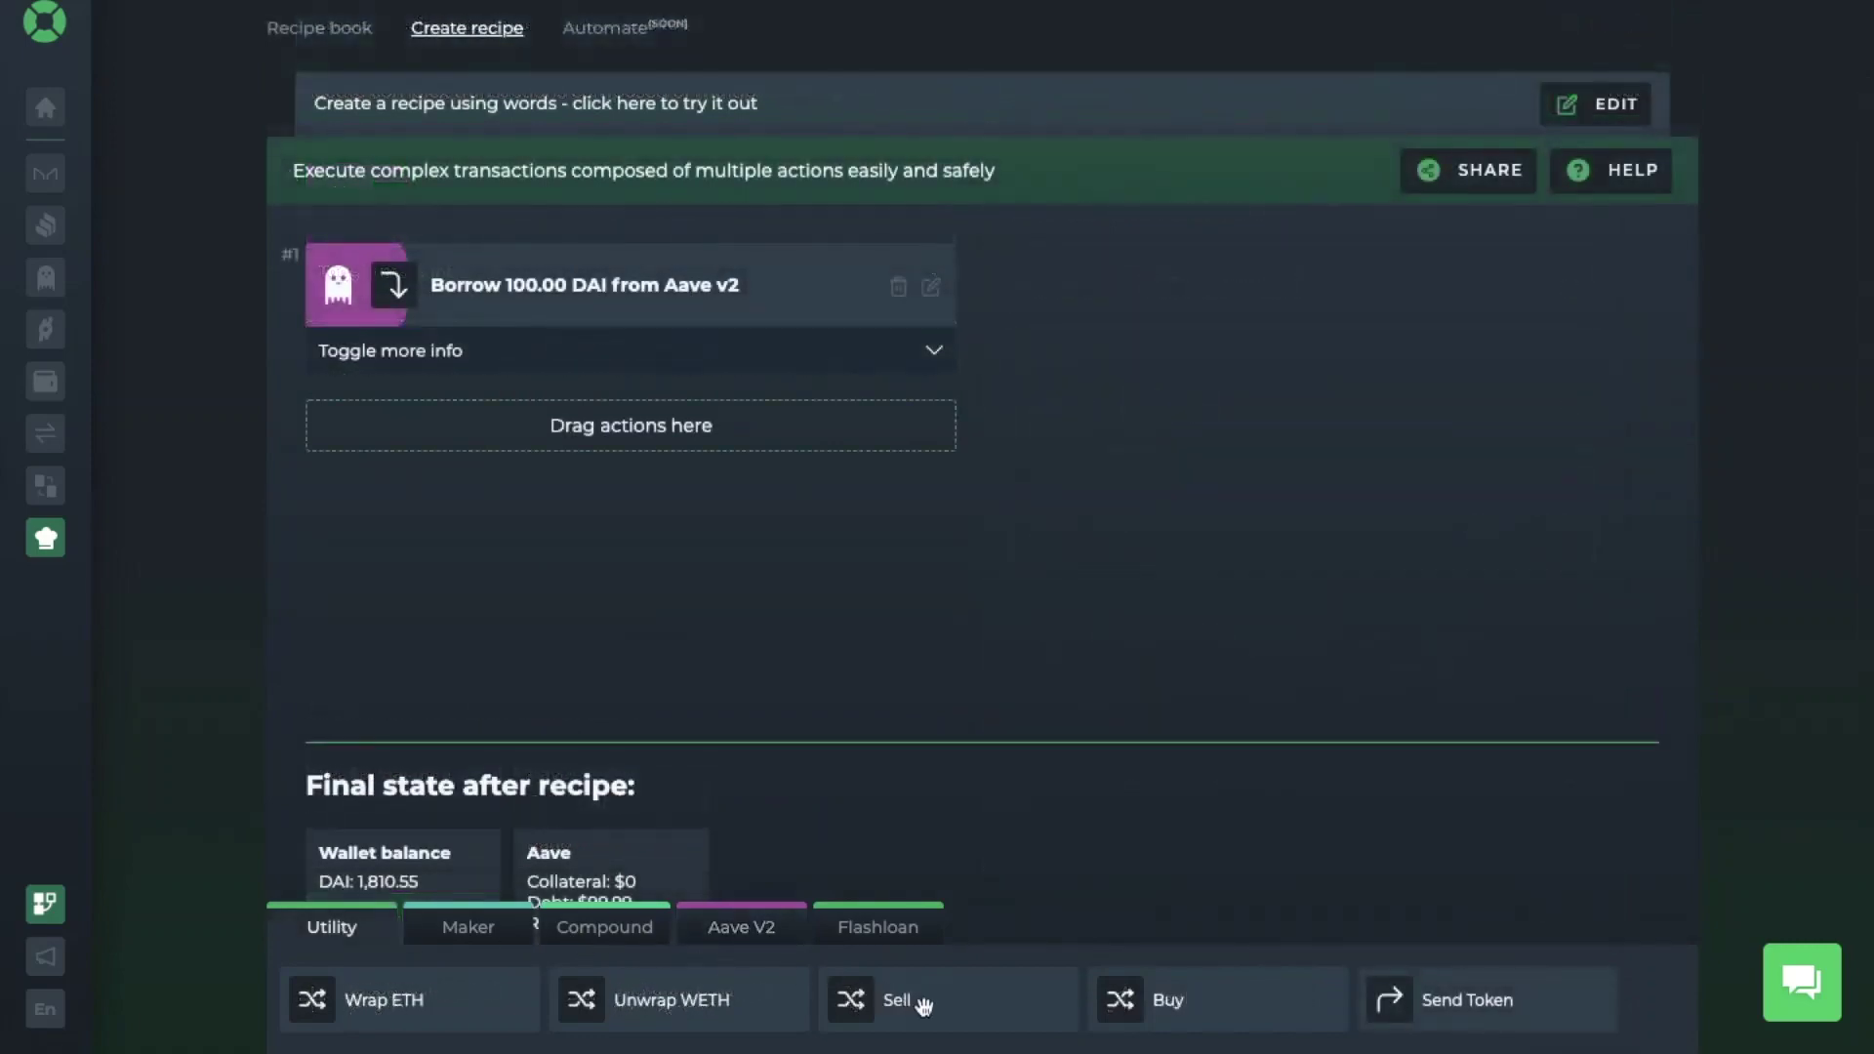
{"action": "left_click", "coordinate": [922, 1000]}
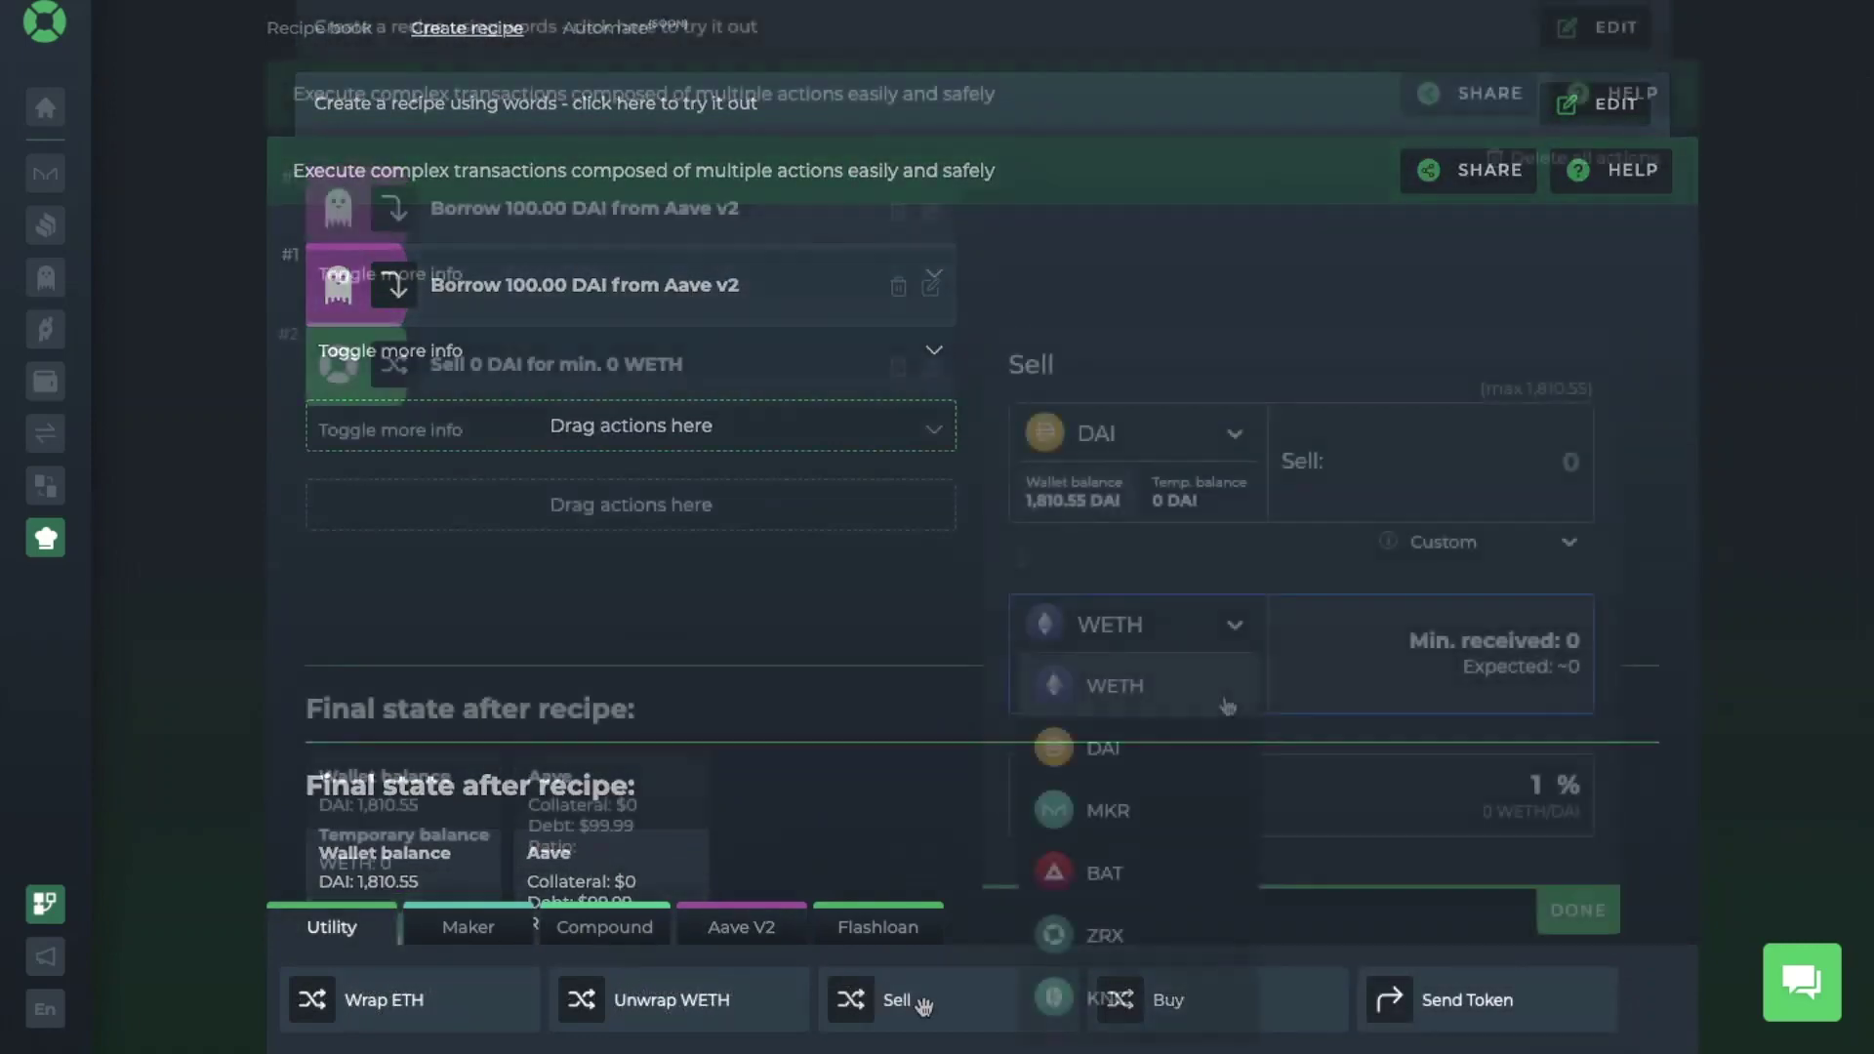
{"action": "type", "text": "un"}
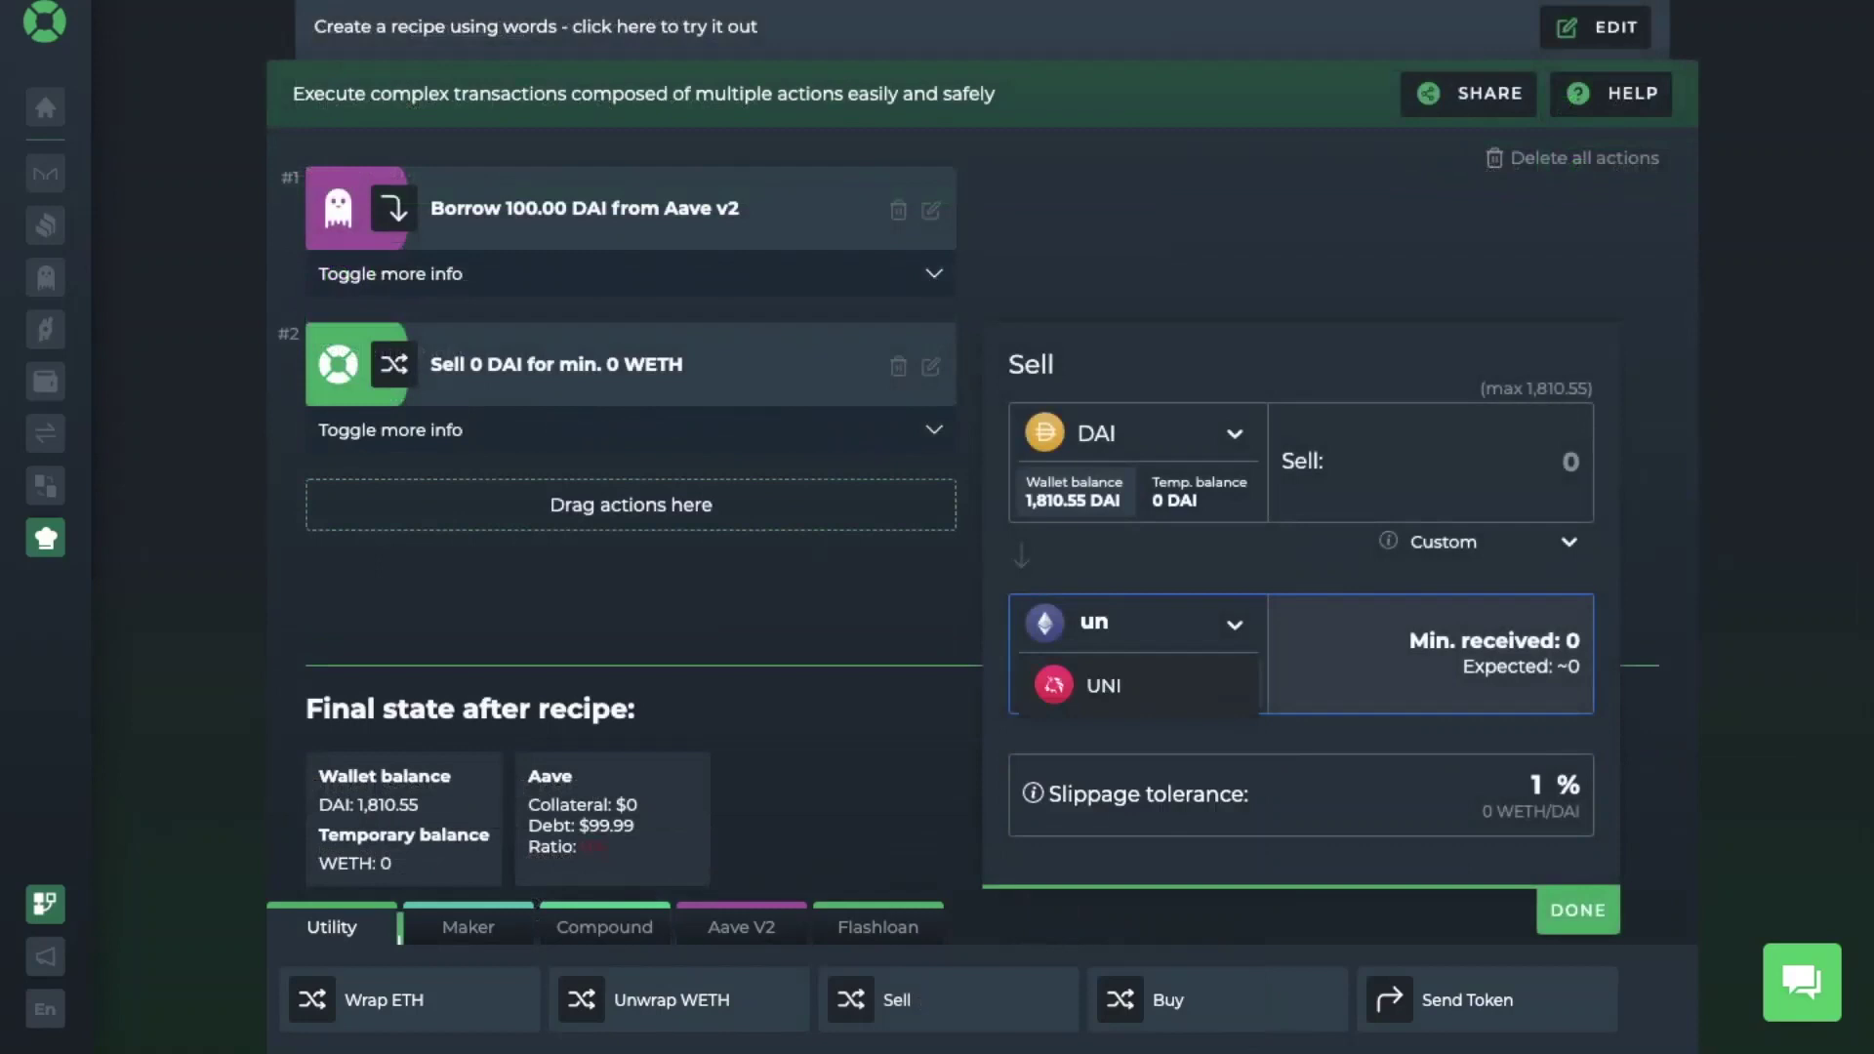
{"action": "left_click", "coordinate": [1154, 686]}
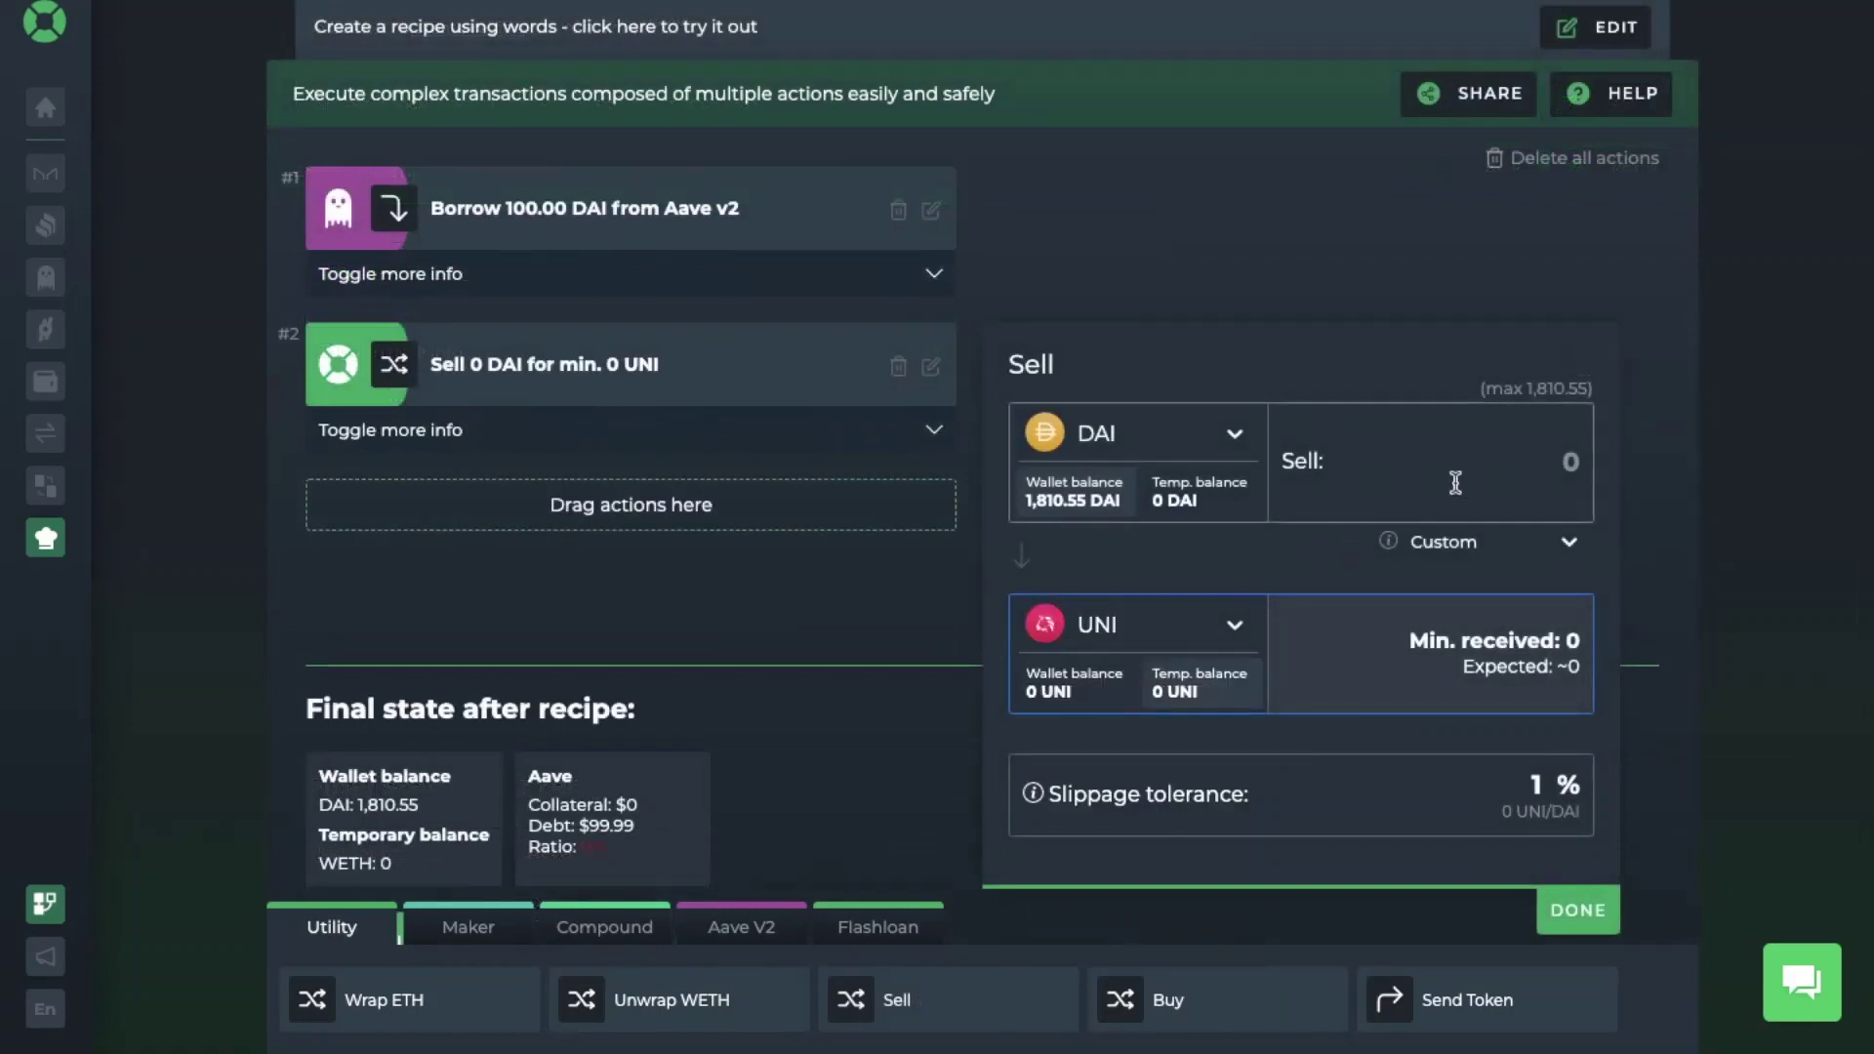
{"action": "left_click", "coordinate": [1552, 392]}
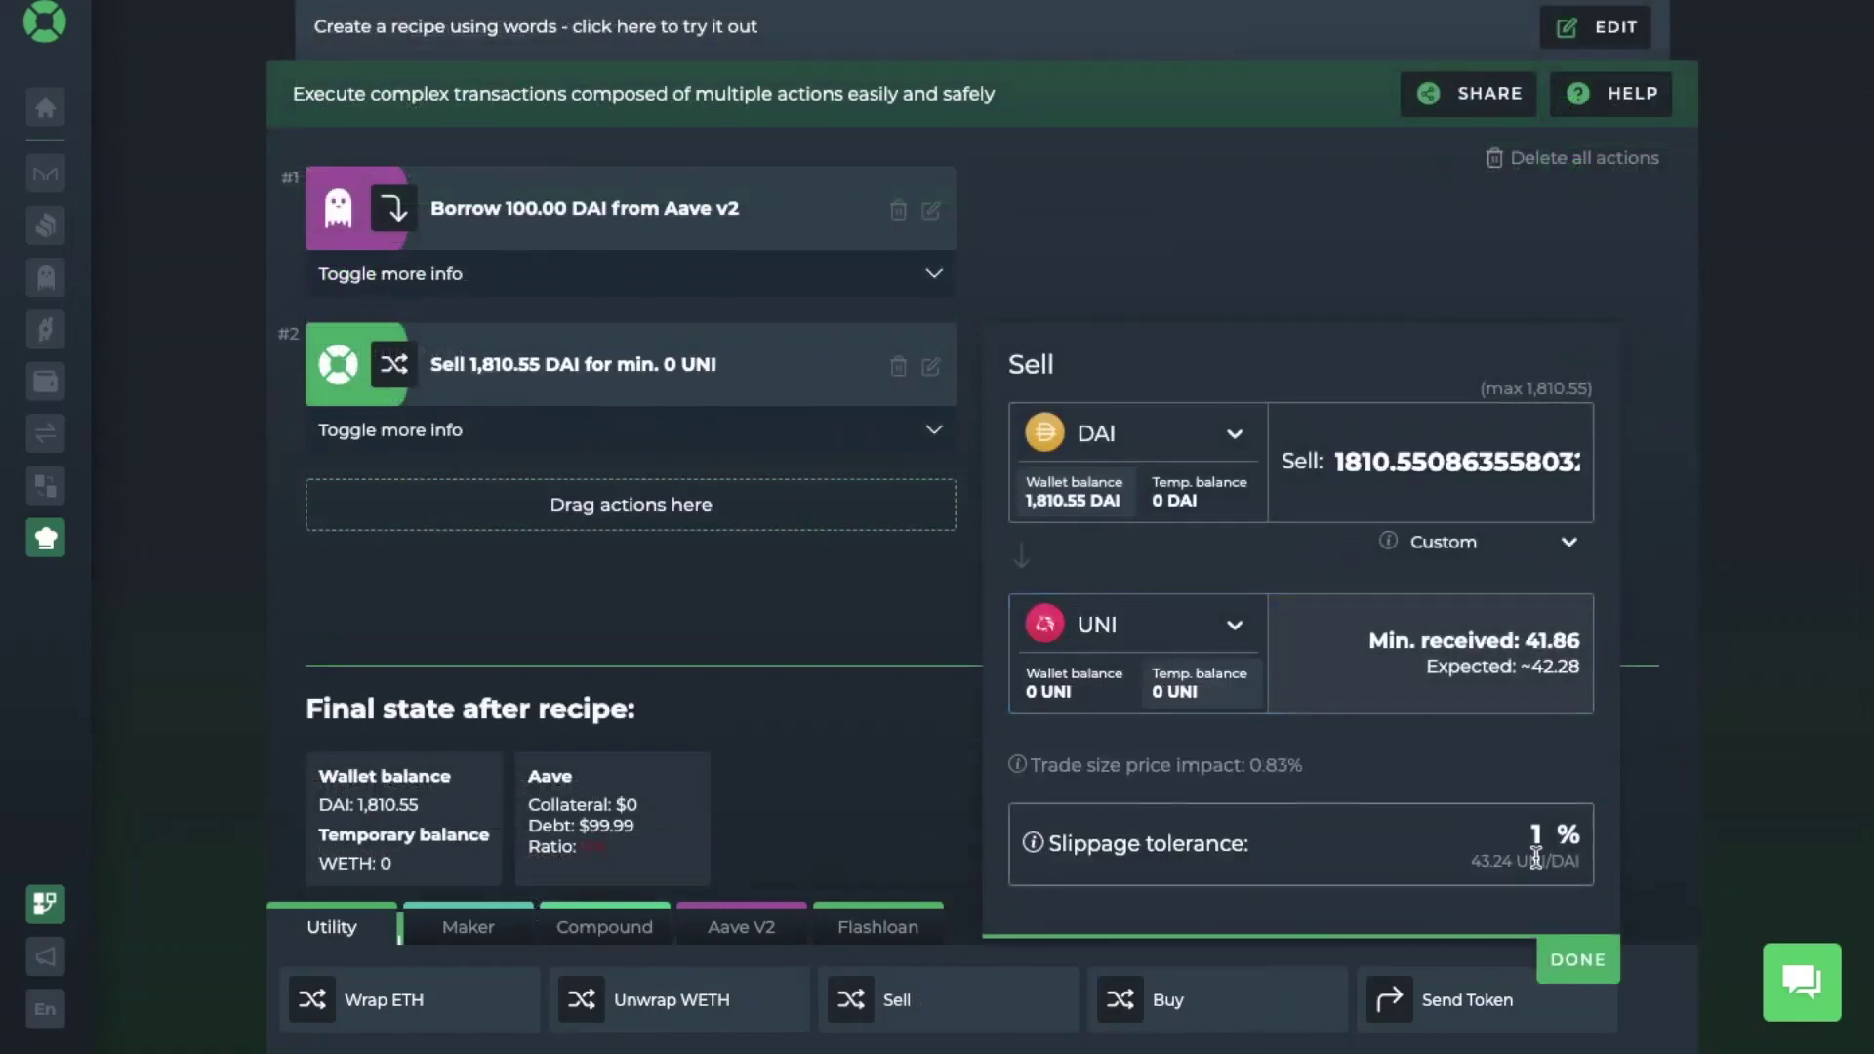
{"action": "left_click", "coordinate": [1566, 956]}
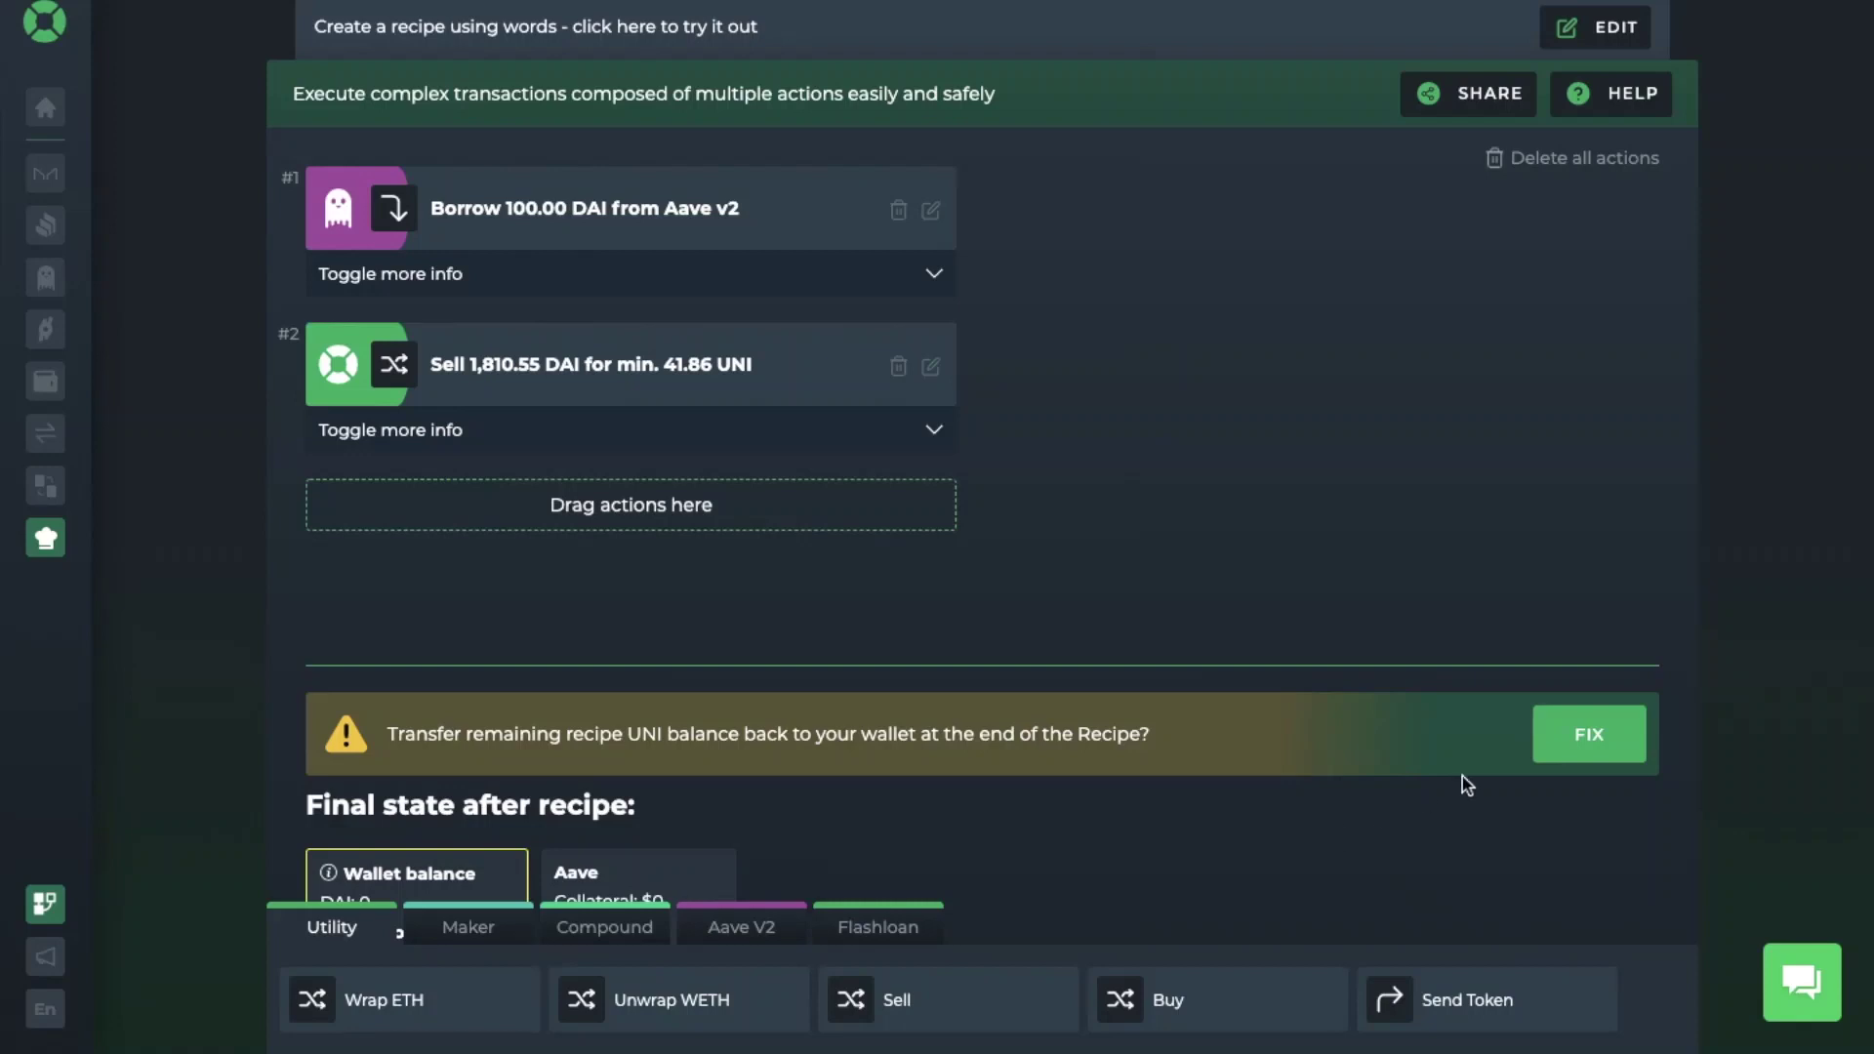
Step: Apply the suggested fix that sends the remaining UNI back to the wallet at the recipe's end, and execute the recipe
{"action": "left_click", "coordinate": [1582, 742]}
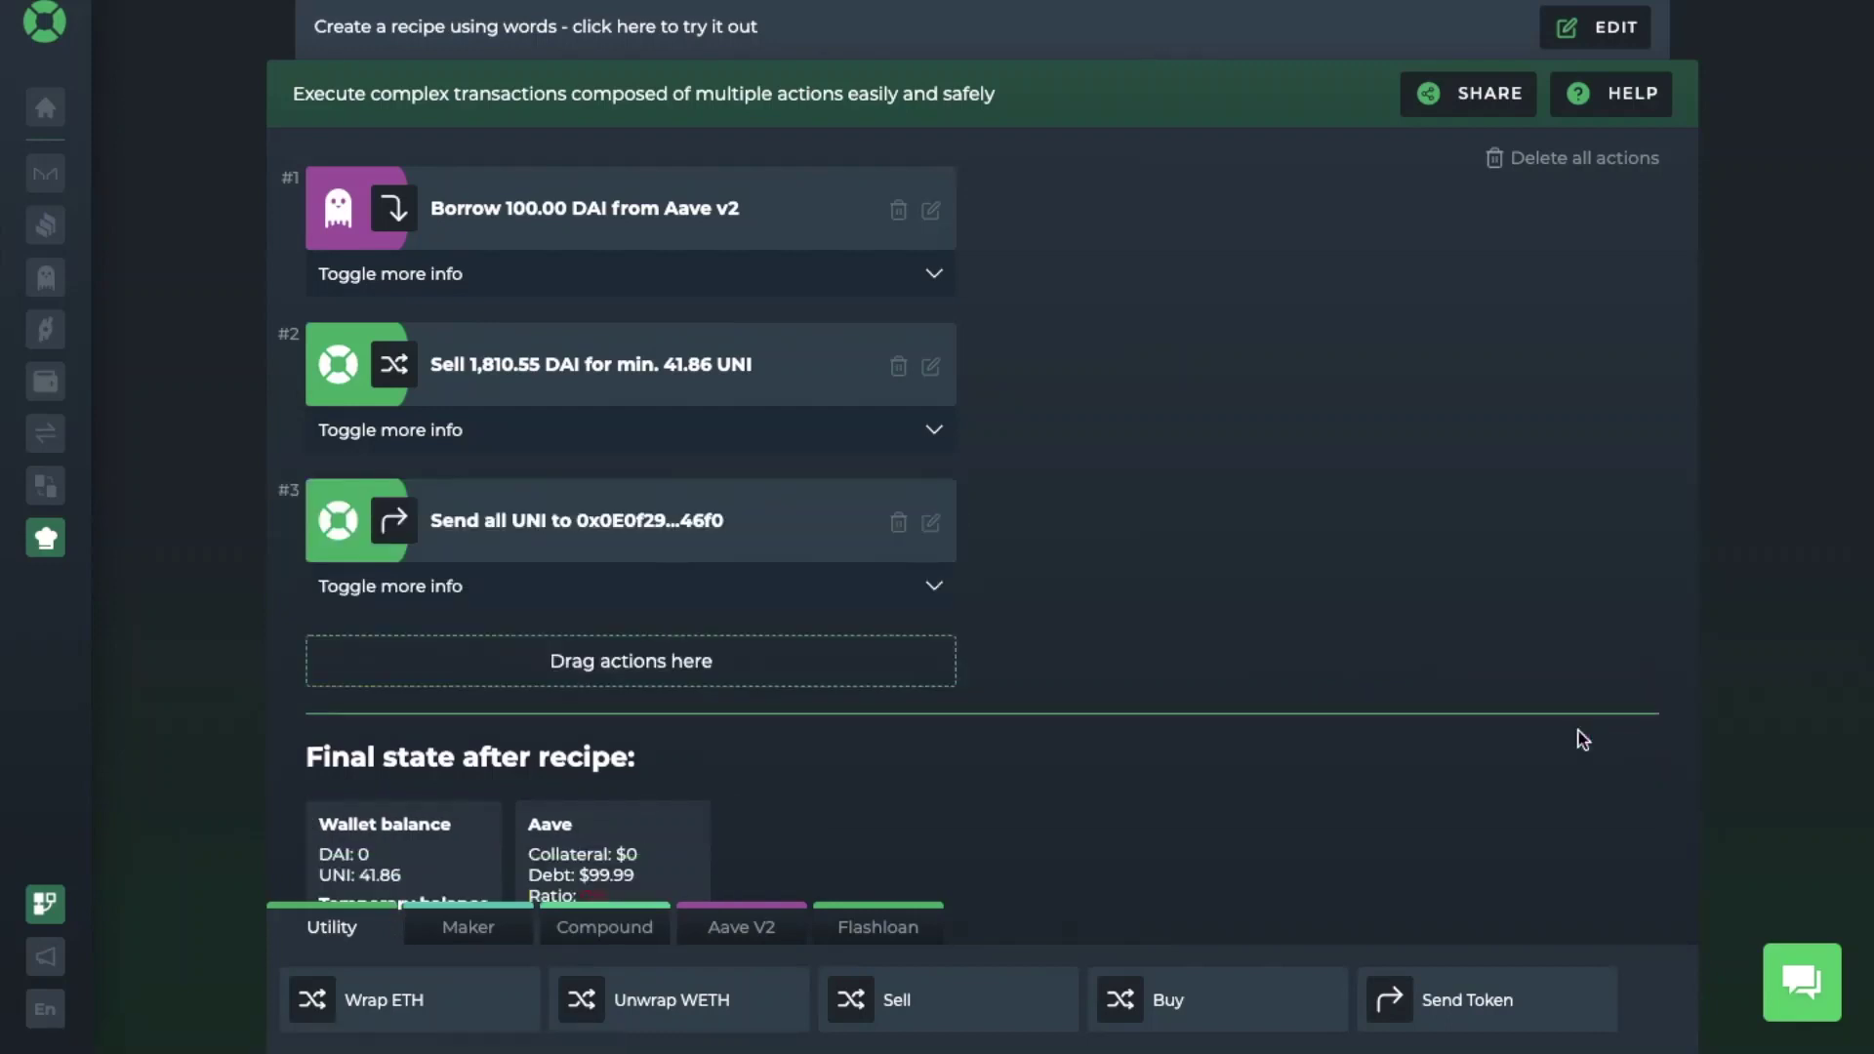
{"action": "scroll", "coordinate": [807, 547], "scroll_direction": "down", "scroll_amount": 2}
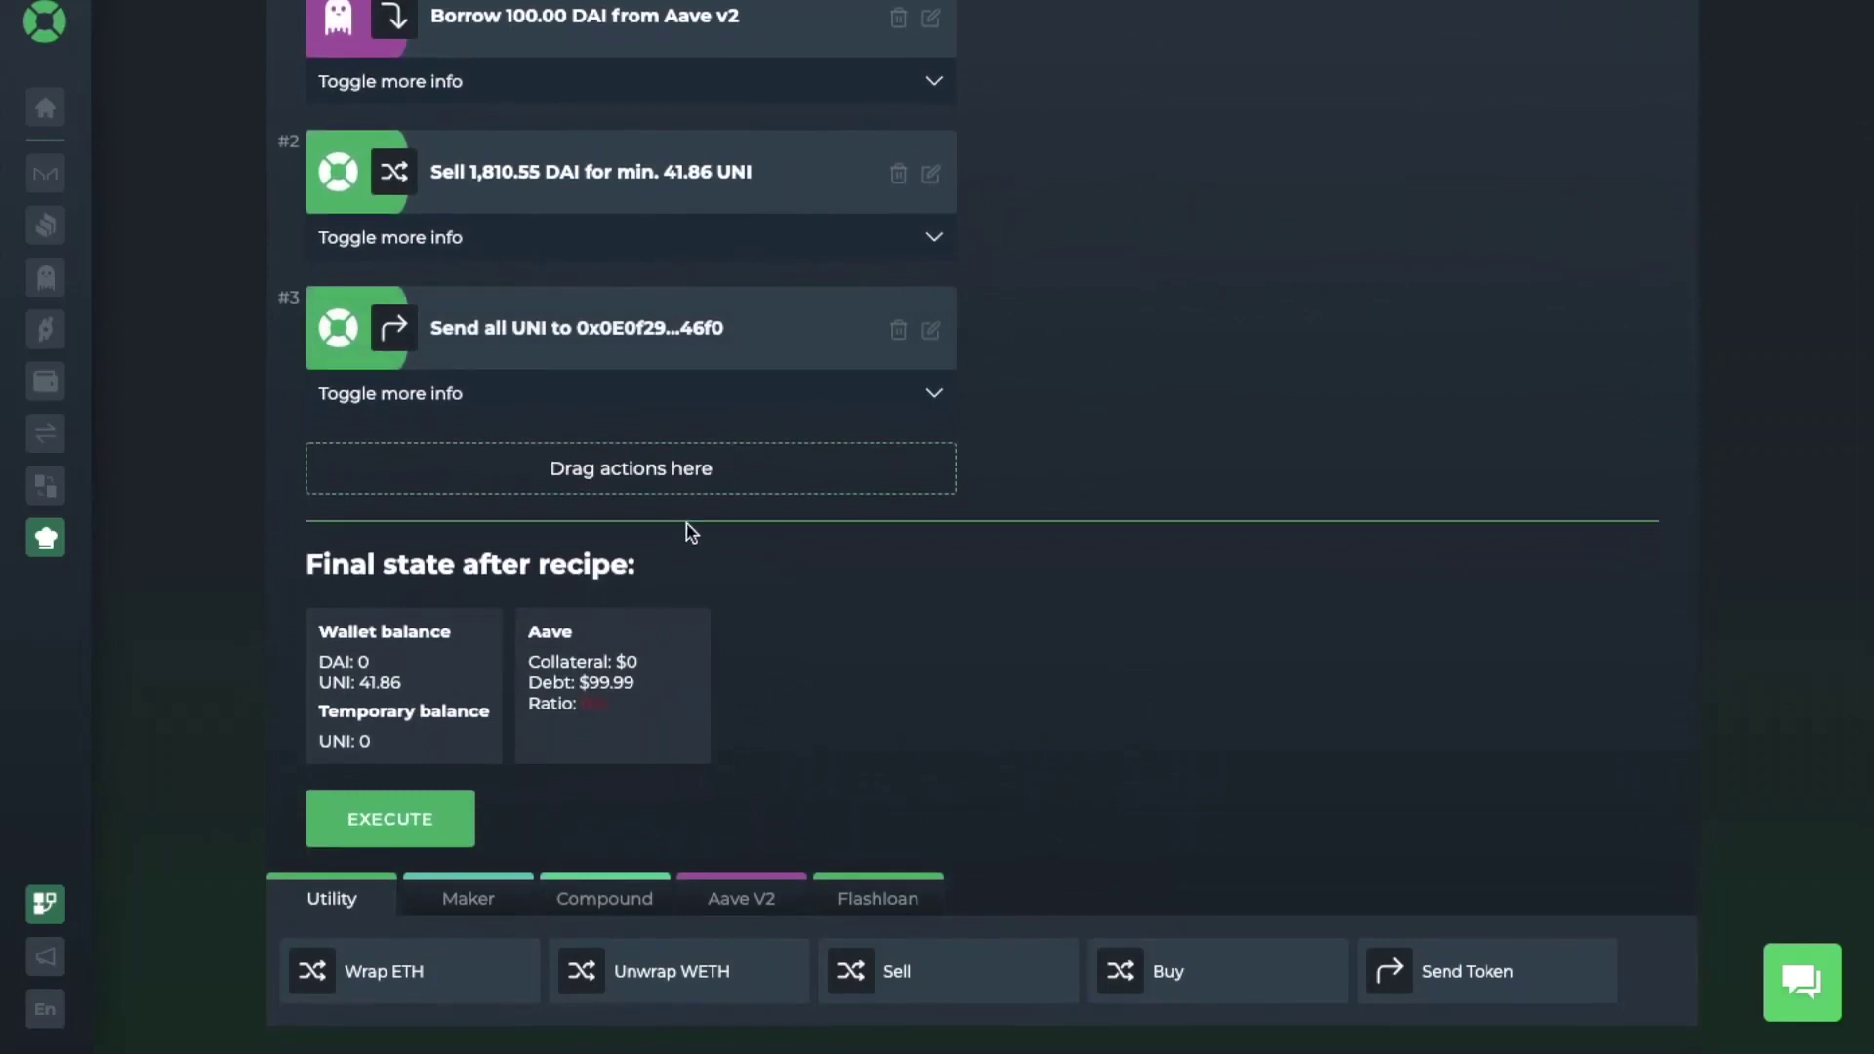
{"action": "left_click", "coordinate": [439, 818]}
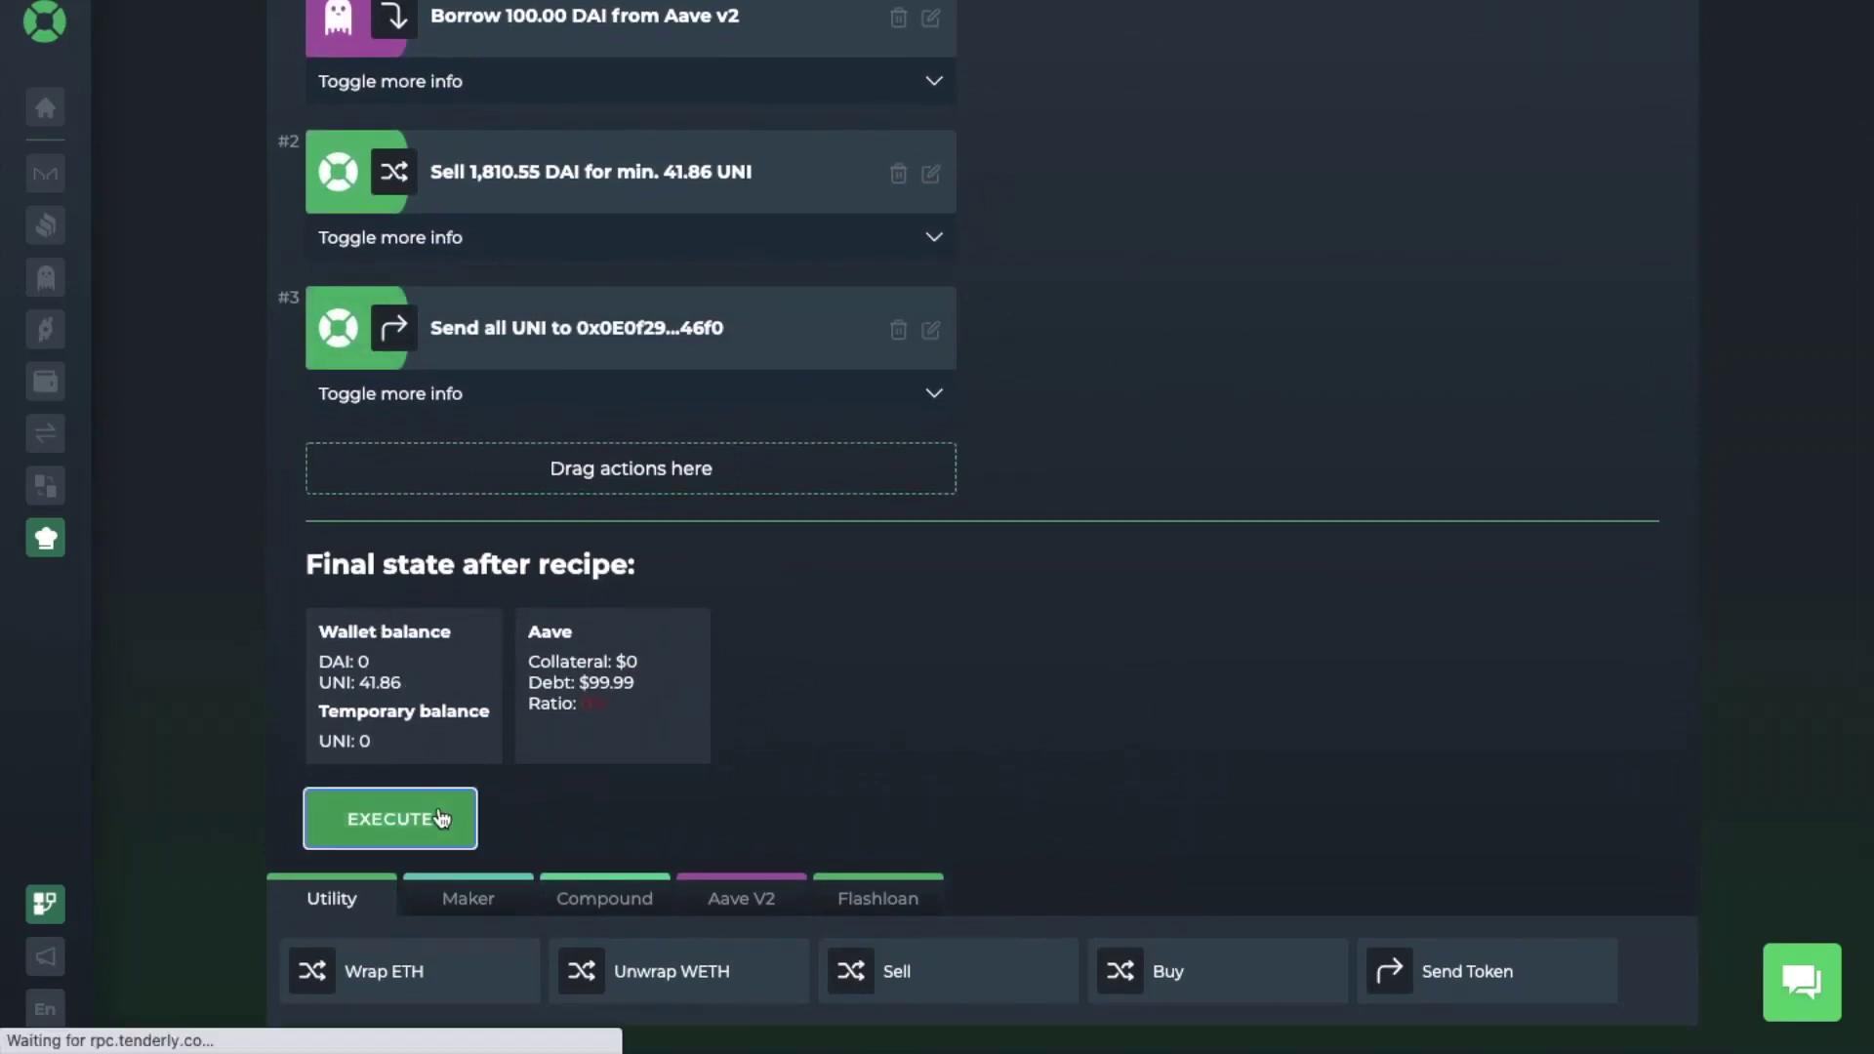